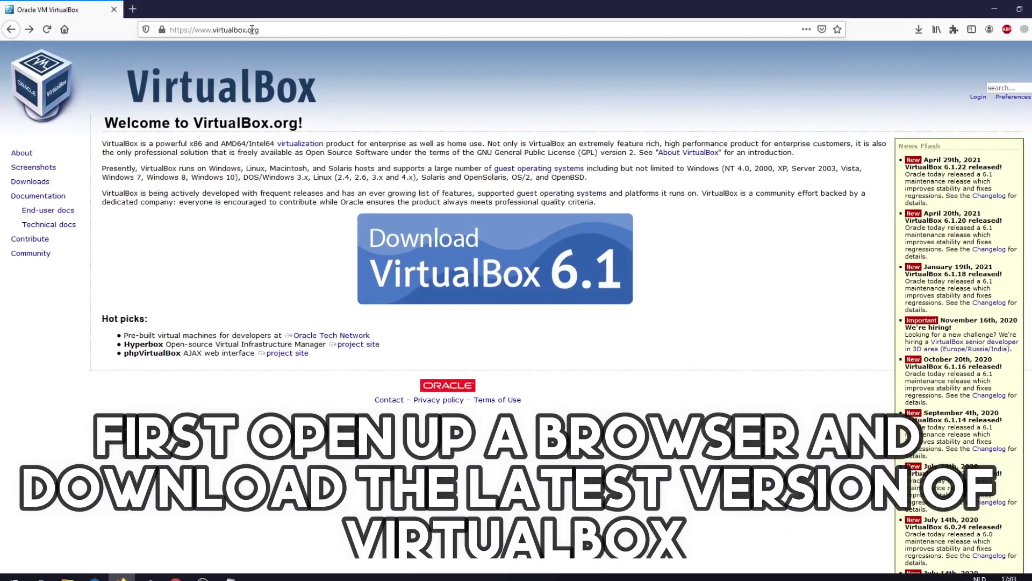
Step: Open the Downloads page of virtualbox.org and save the VirtualBox 6.1.22 installer for Windows hosts
left_click(245, 31)
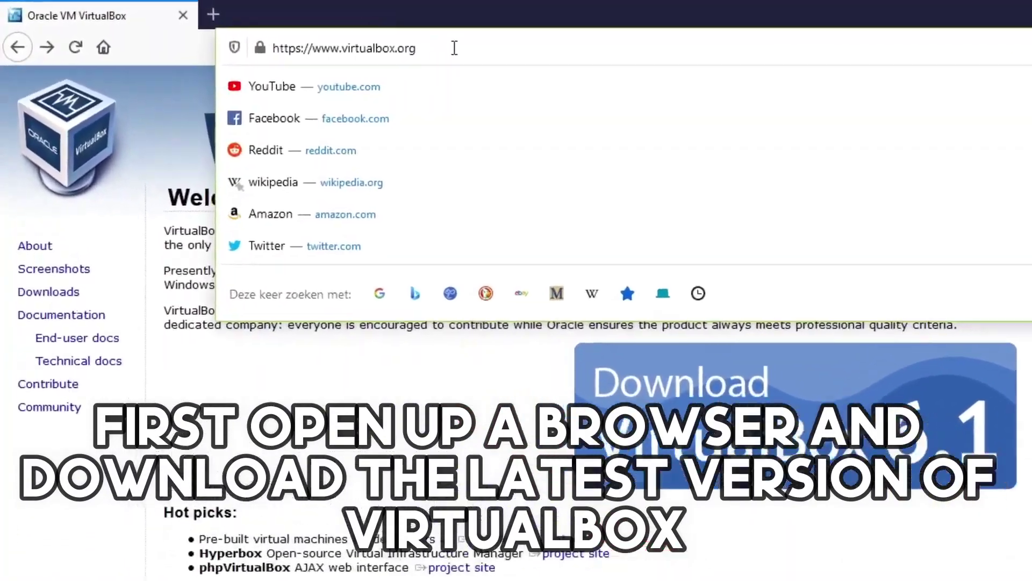
left_click_drag(349, 35, 209, 36)
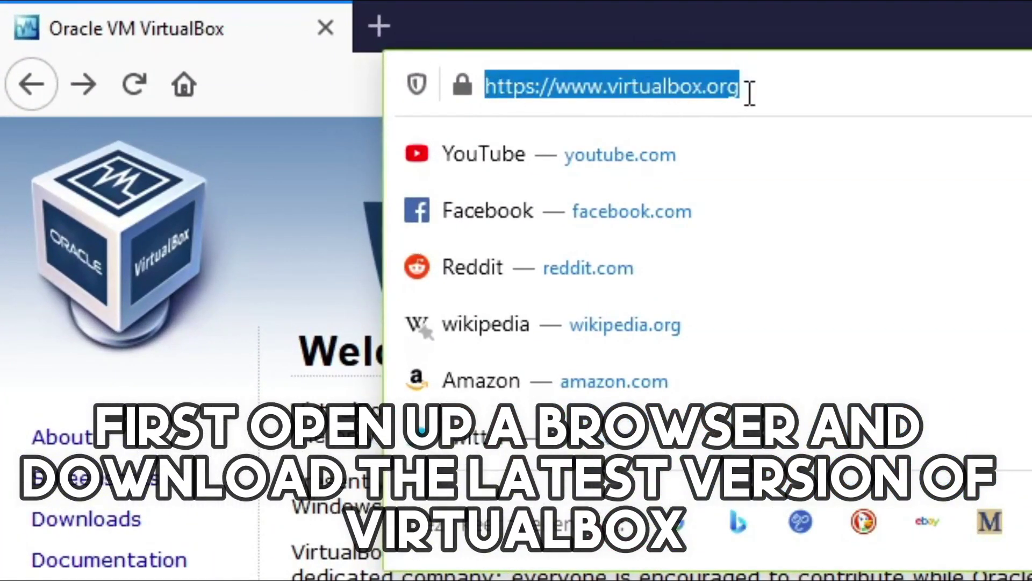
left_click(70, 228)
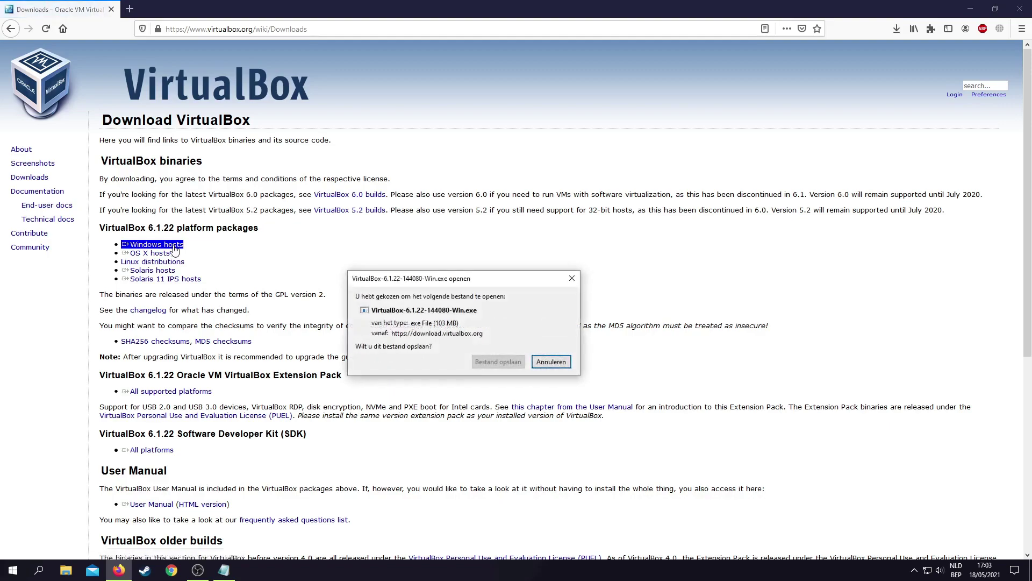
left_click(486, 362)
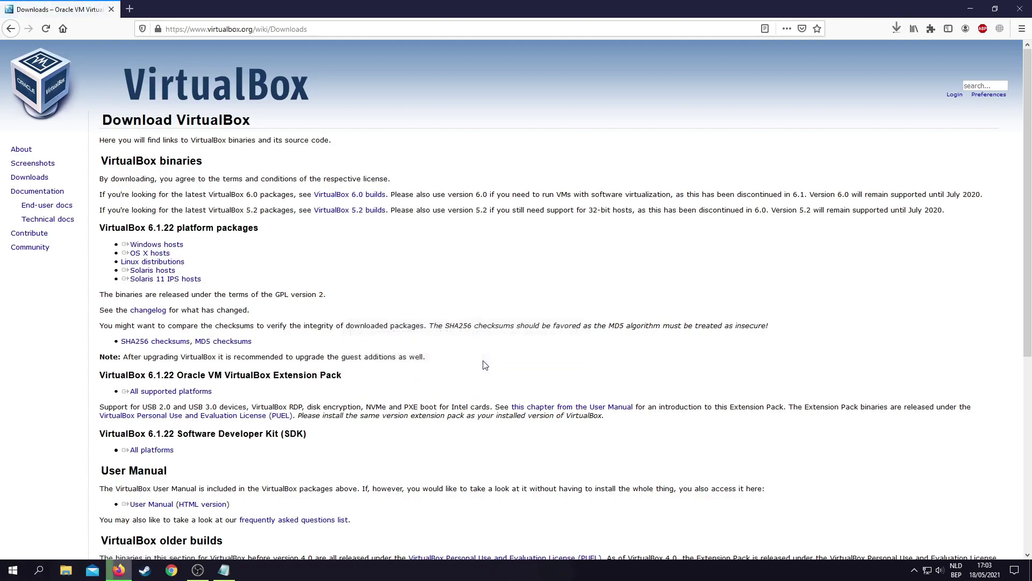
Step: Download the VirtualBox 6.1.22 Oracle VM VirtualBox Extension Pack for all supported platforms
scroll(430, 363, "down", 2)
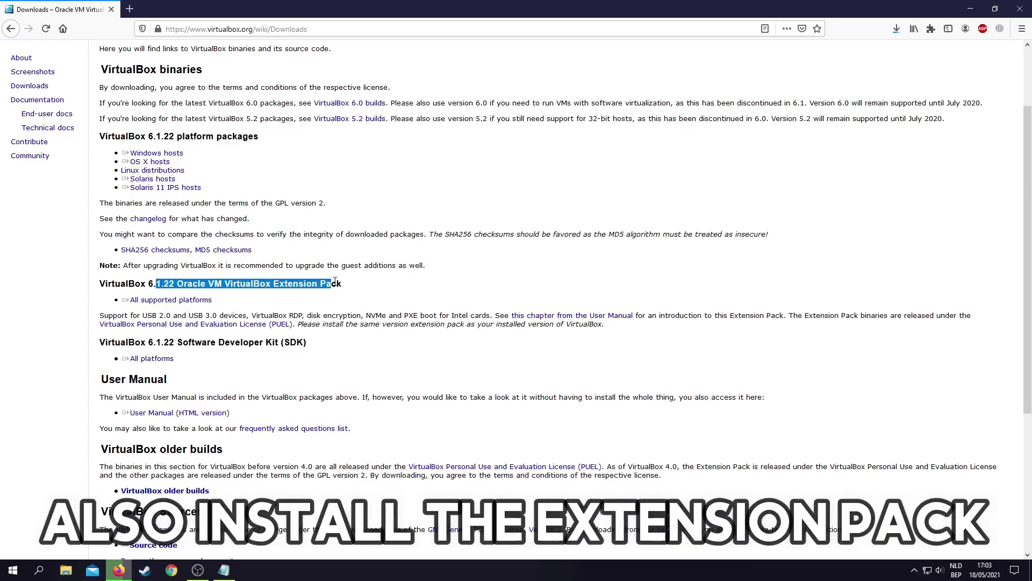
left_click(185, 303)
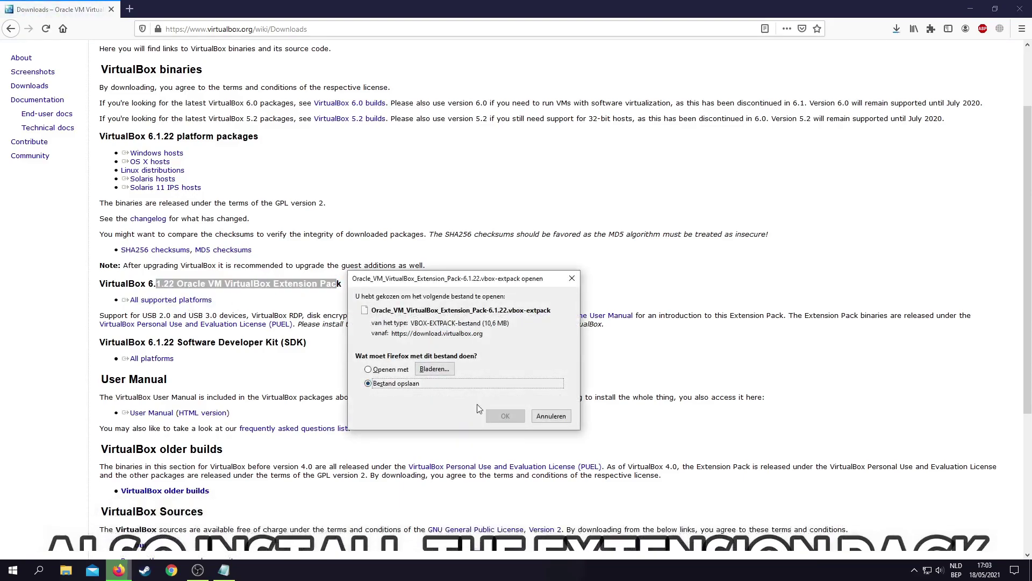
left_click(498, 417)
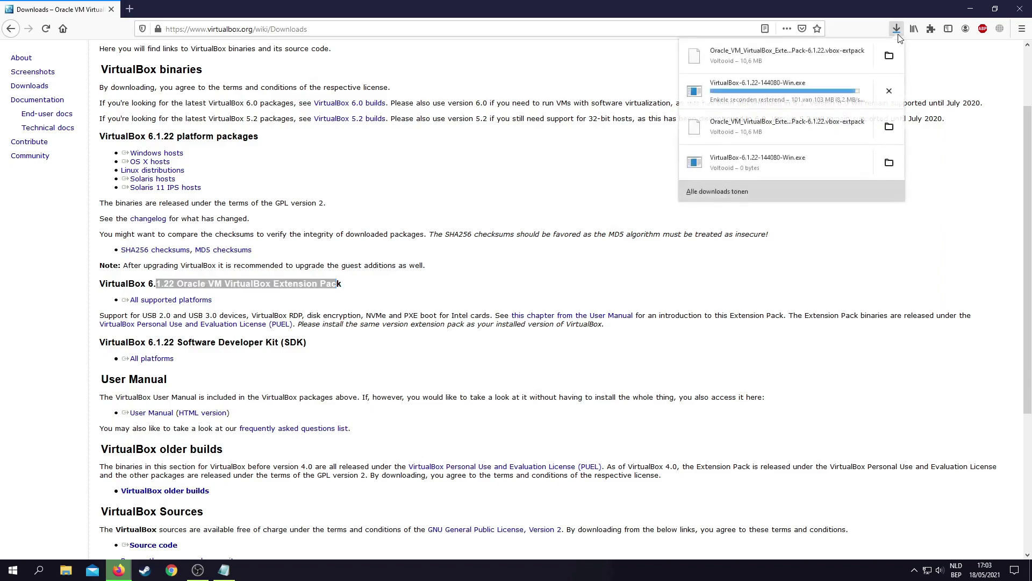
Step: Minimize the browser and place the VirtualBox installer and the extension pack file side by side in the middle of the desktop
left_click(980, 8)
left_click_drag(32, 368, 456, 311)
left_click(514, 371)
left_click_drag(442, 361, 495, 313)
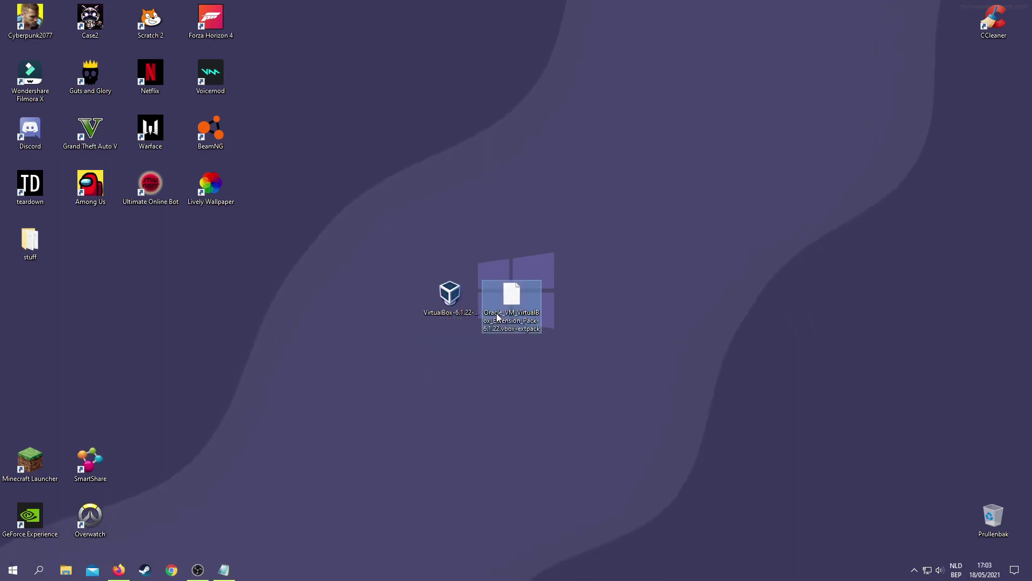
Step: Launch the VirtualBox 6.1.22 installer and set the installation location to E:\Programs\VirtualBox\
left_click(453, 302)
double_click(452, 302)
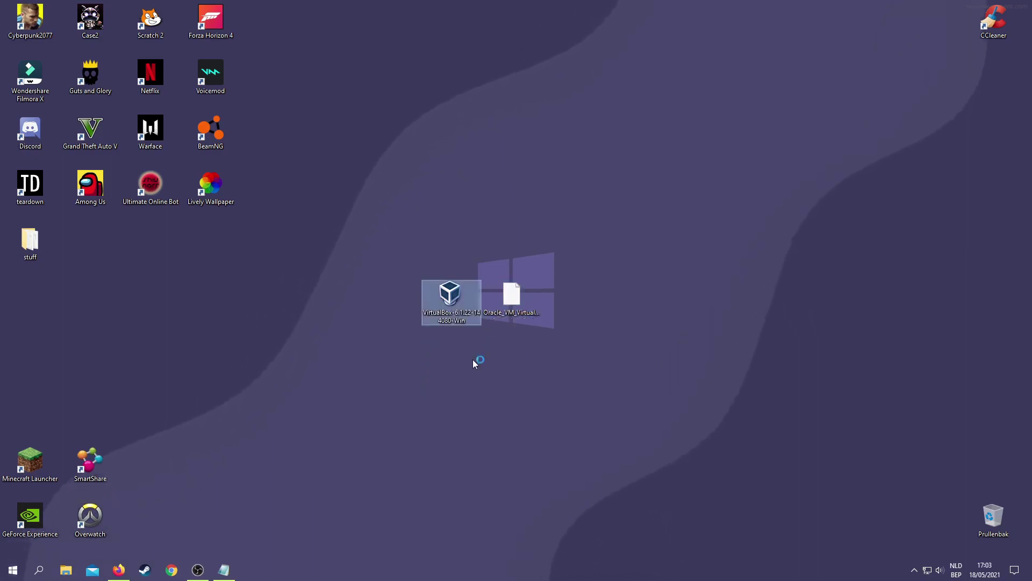
left_click(572, 370)
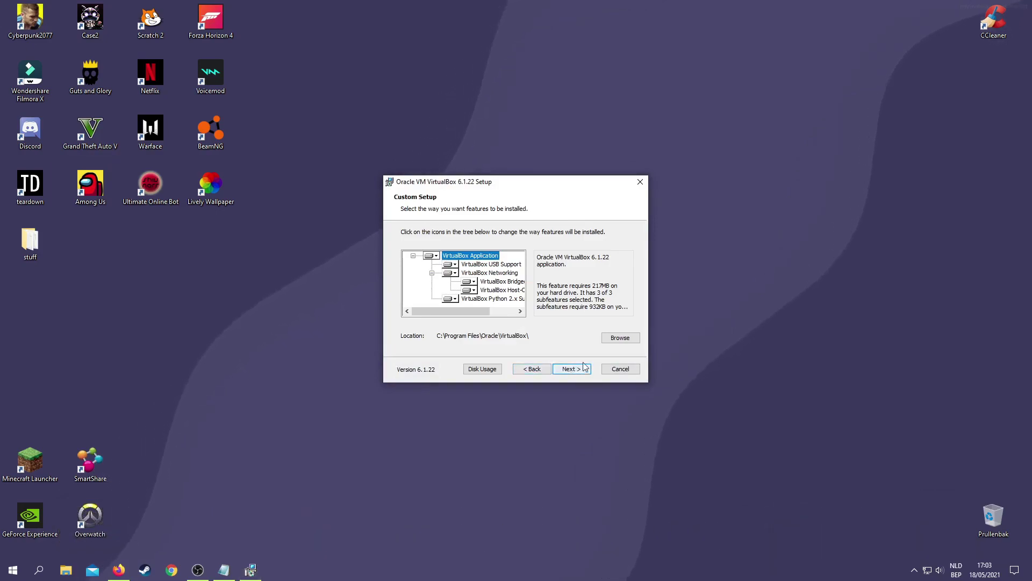
left_click(611, 342)
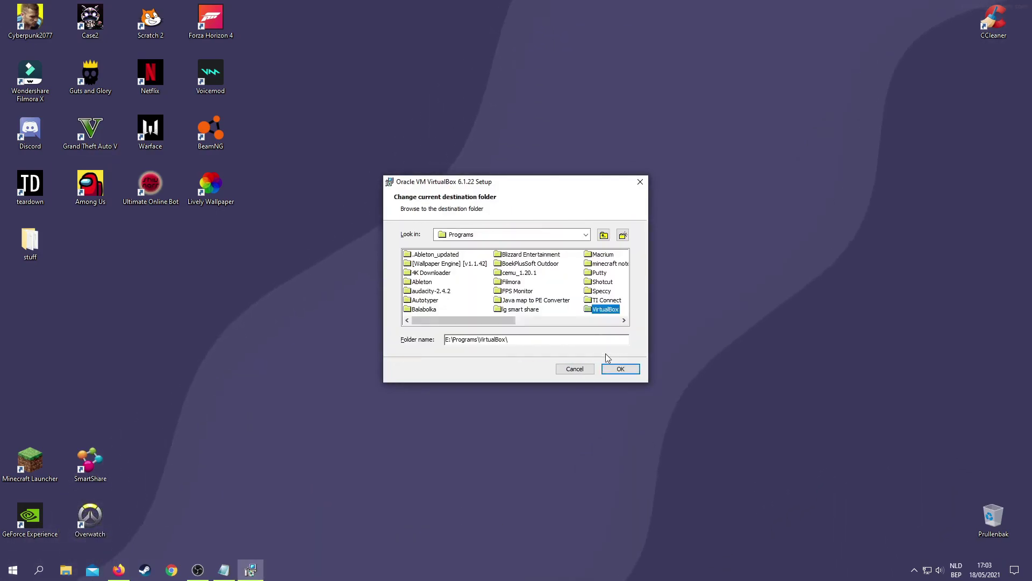
left_click(618, 369)
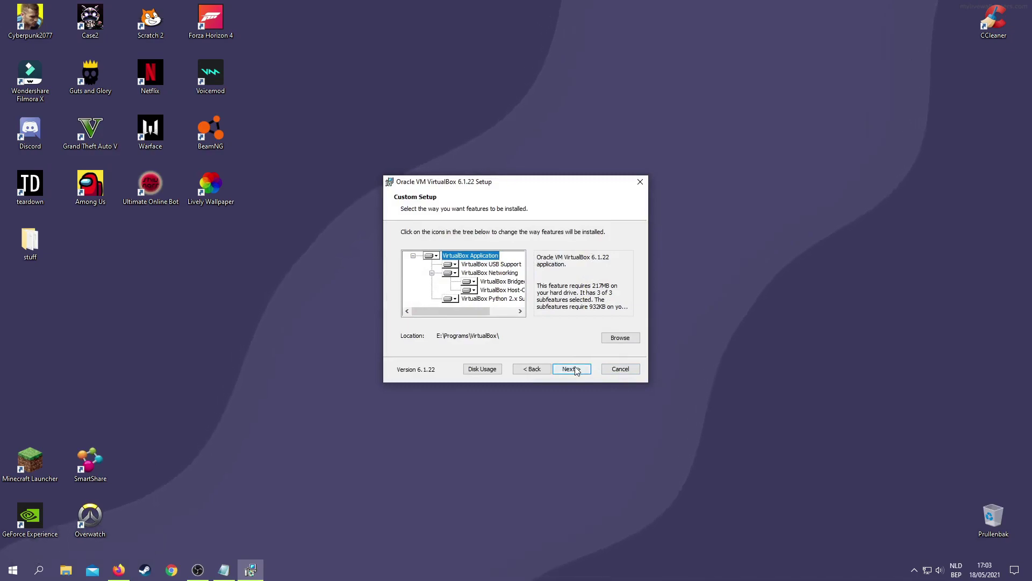
Step: Install VirtualBox with all shortcut options enabled, accept the network interfaces warning, and finish setup with VirtualBox starting after installation
left_click(575, 368)
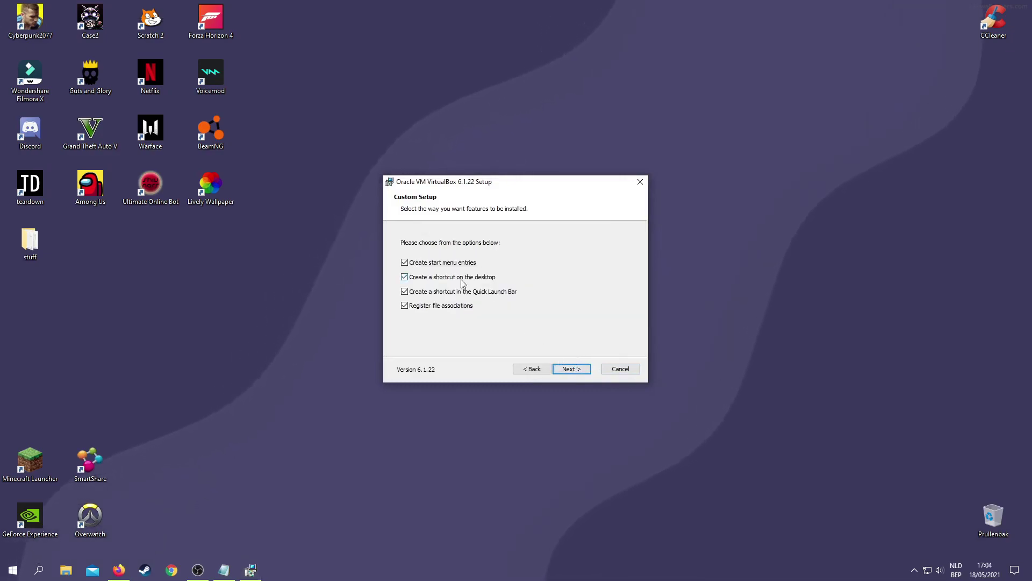
left_click(571, 368)
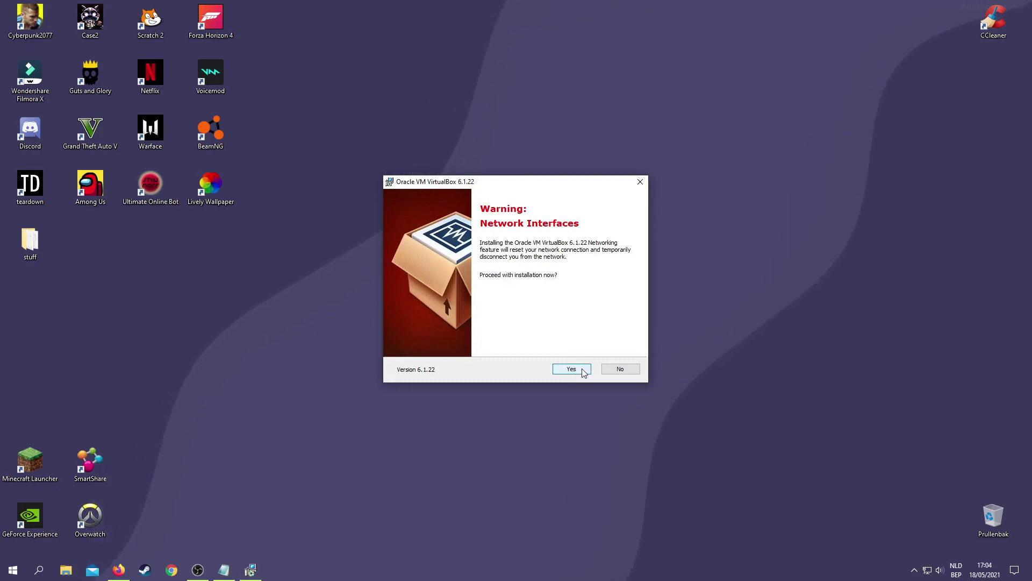
left_click(581, 369)
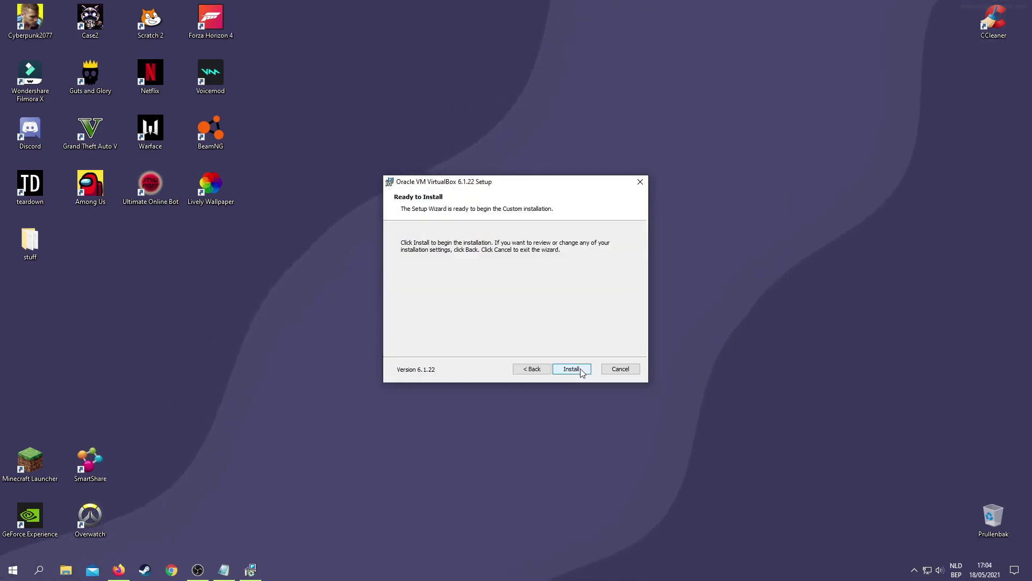
left_click(579, 370)
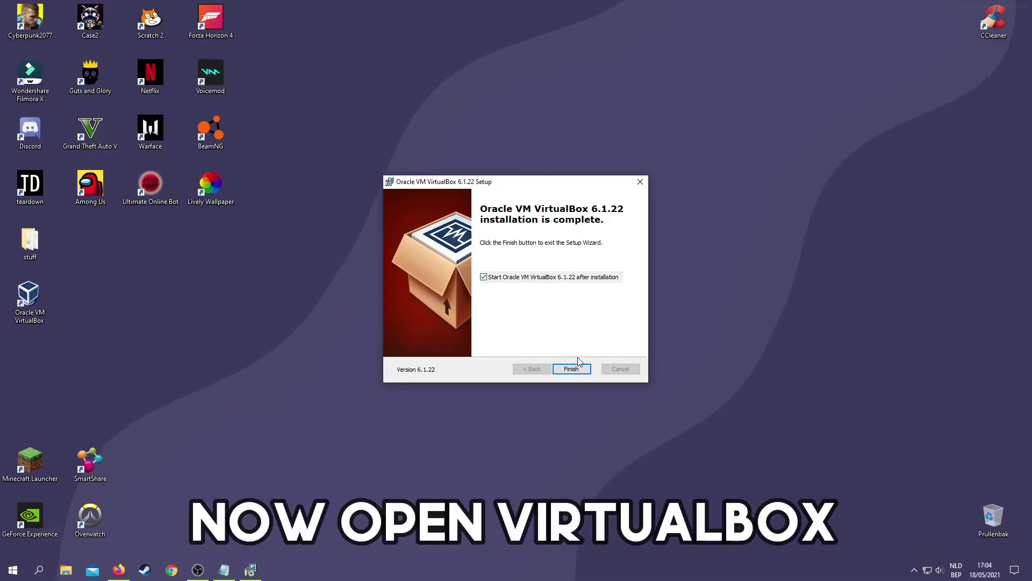
left_click(560, 369)
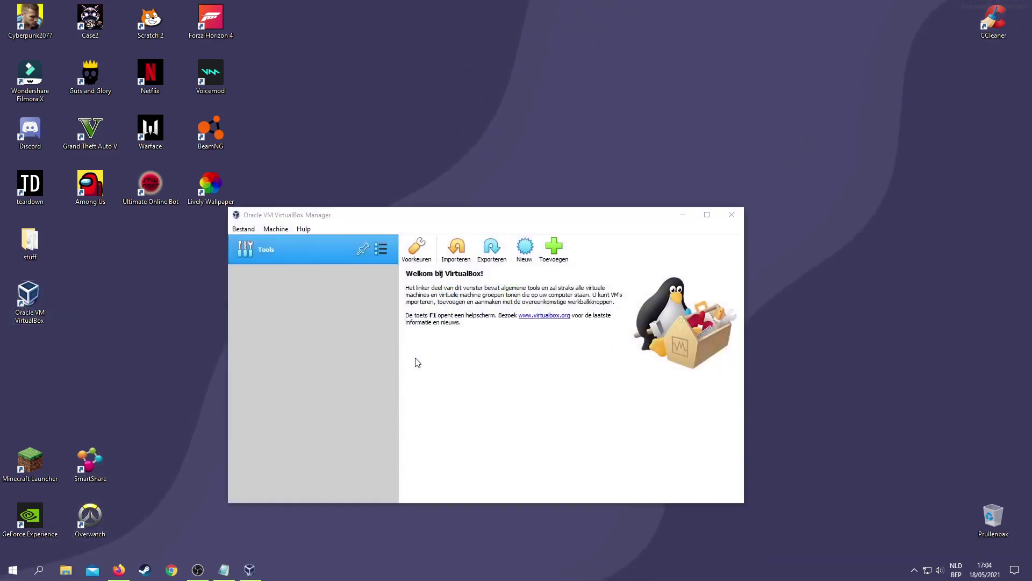
Step: In the VirtualBox preferences, add the extension pack file Oracle_VM_VirtualBox_Extension_Pack-6.1.22 from the desktop
left_click_drag(483, 221, 492, 232)
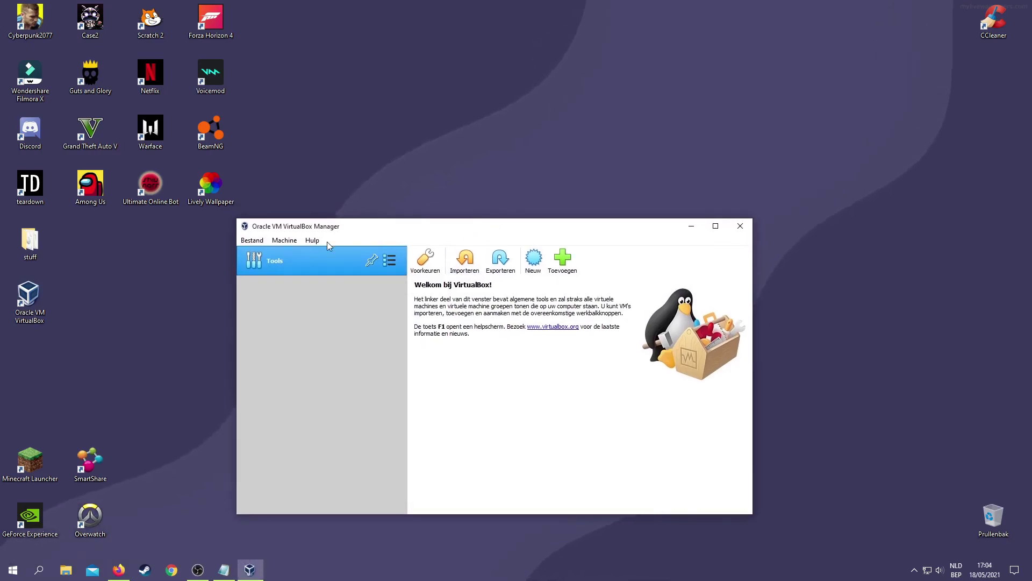
left_click(251, 241)
left_click(261, 253)
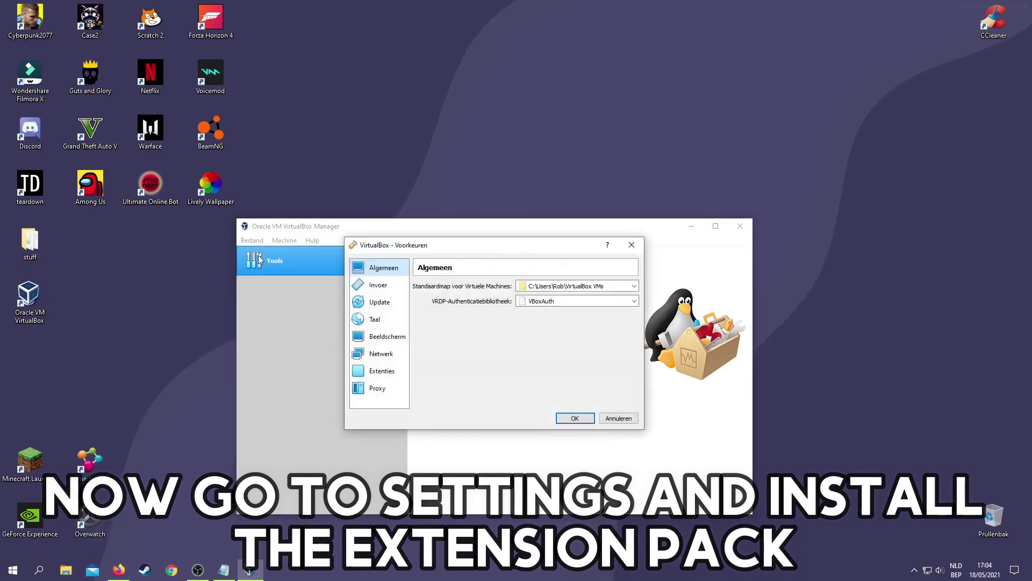
left_click(383, 372)
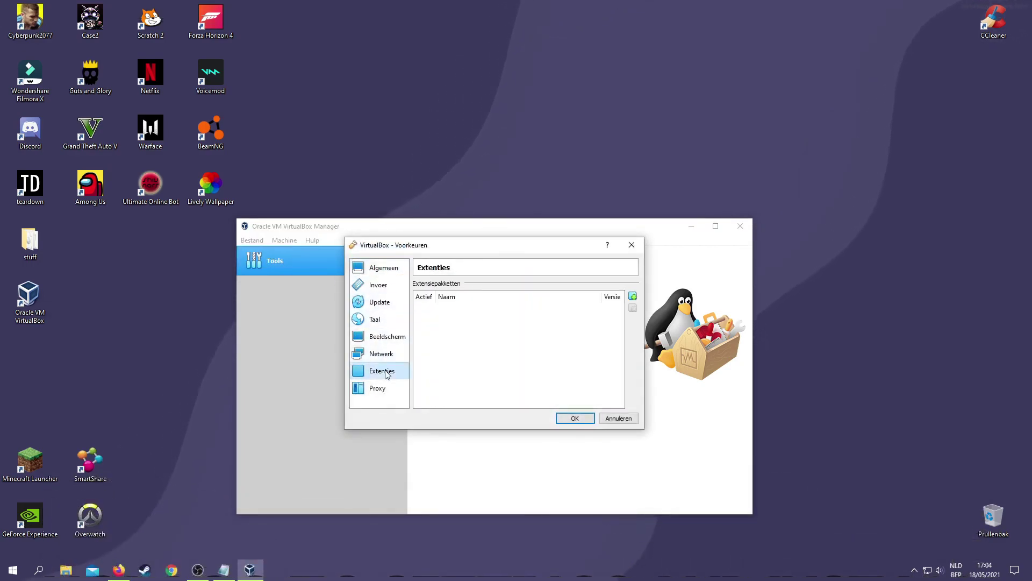
left_click(632, 296)
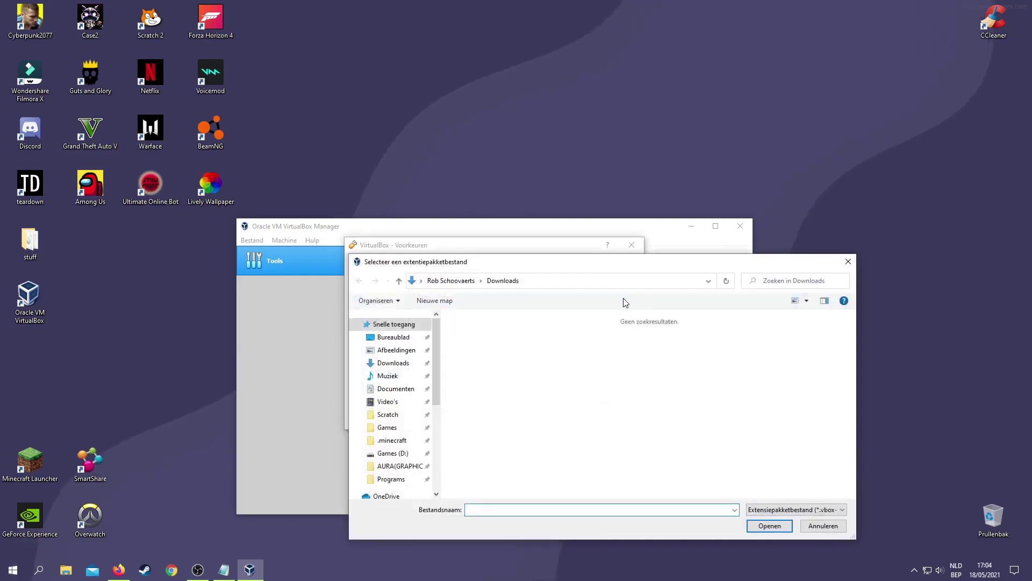
left_click(394, 337)
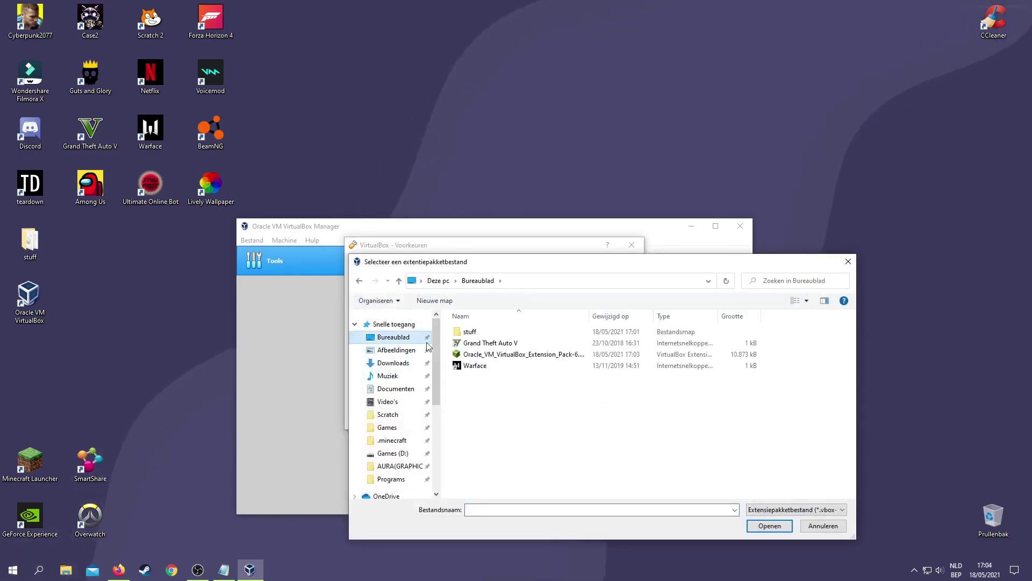
left_click(486, 355)
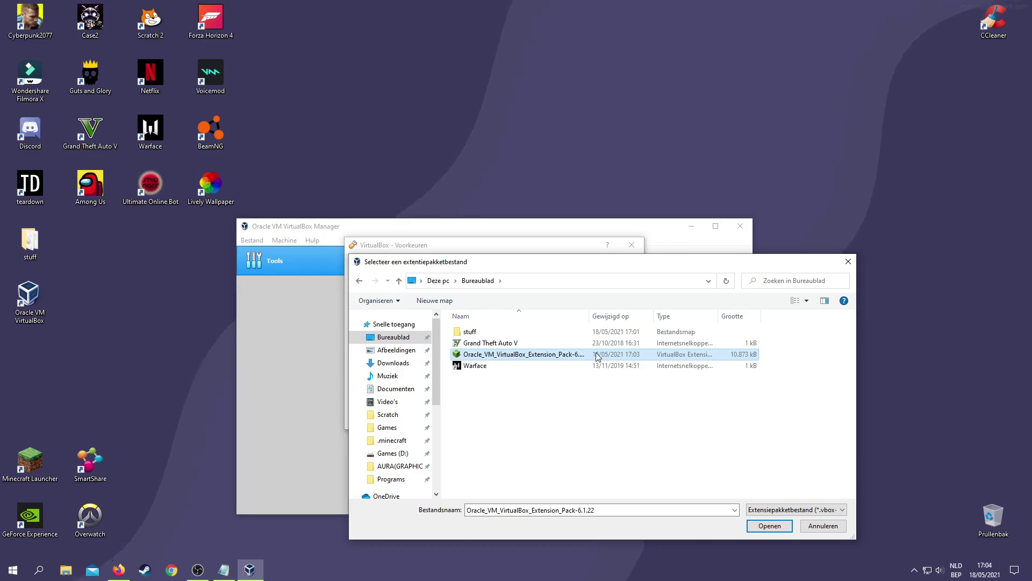
left_click(769, 526)
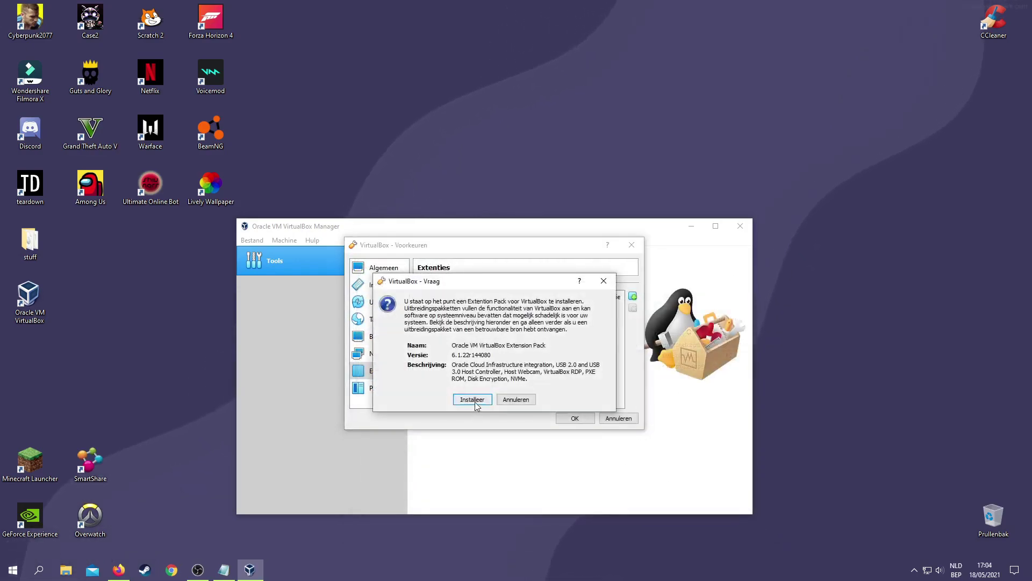
Step: Install the Oracle VM VirtualBox Extension Pack, agreeing to its license, and save the preferences
left_click(472, 399)
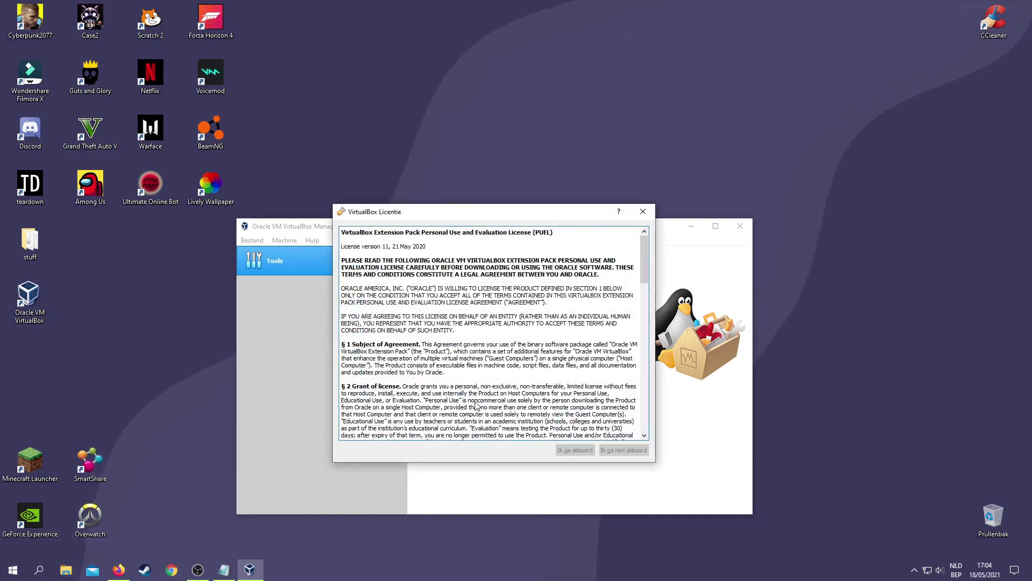
left_click_drag(645, 257, 643, 413)
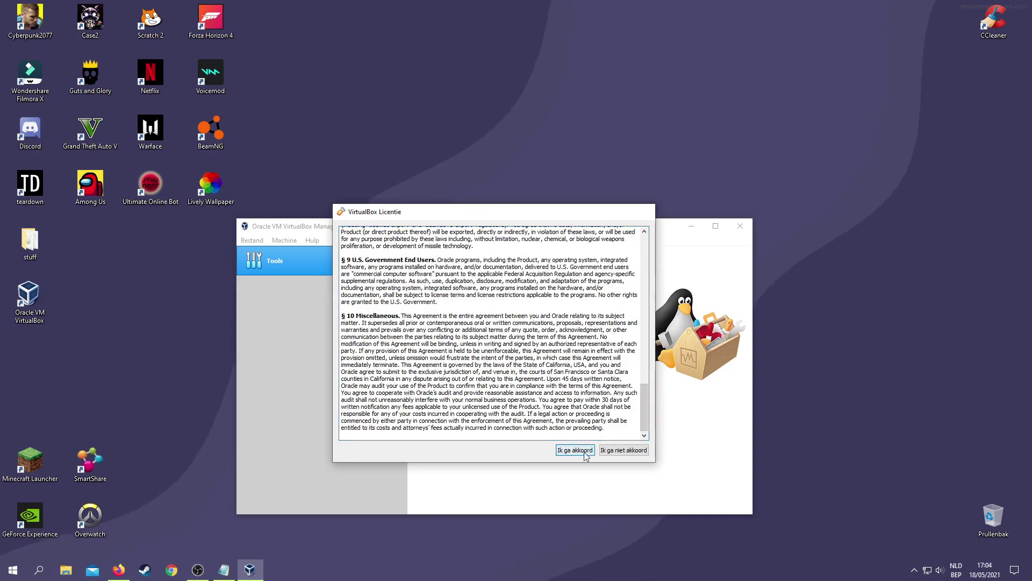
left_click(584, 452)
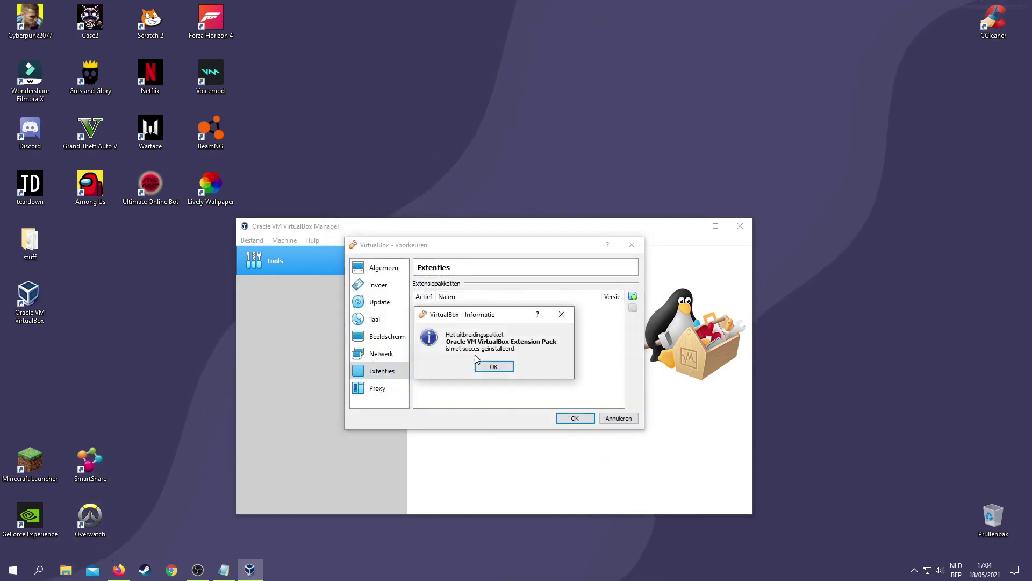
left_click(484, 365)
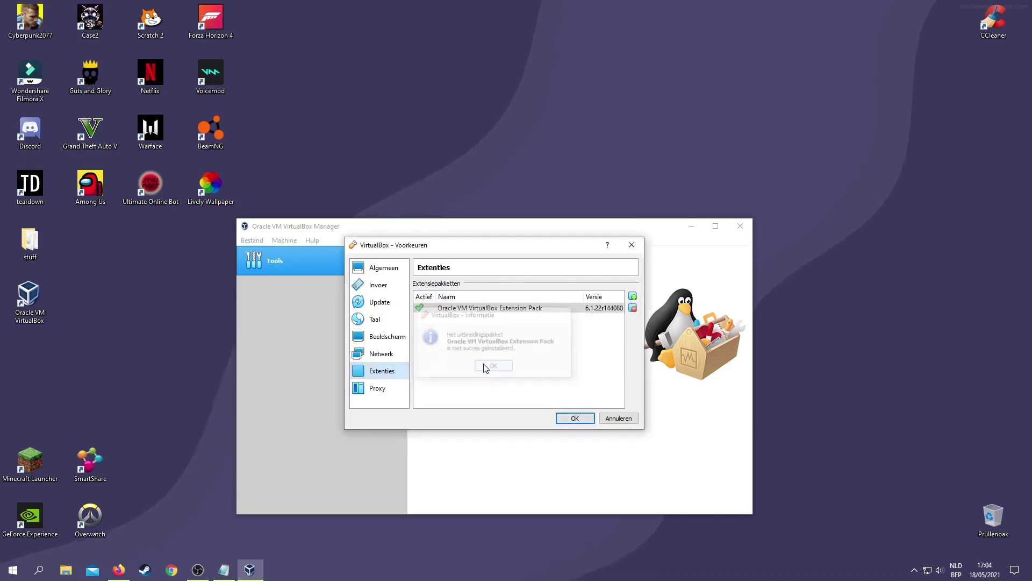
left_click(571, 419)
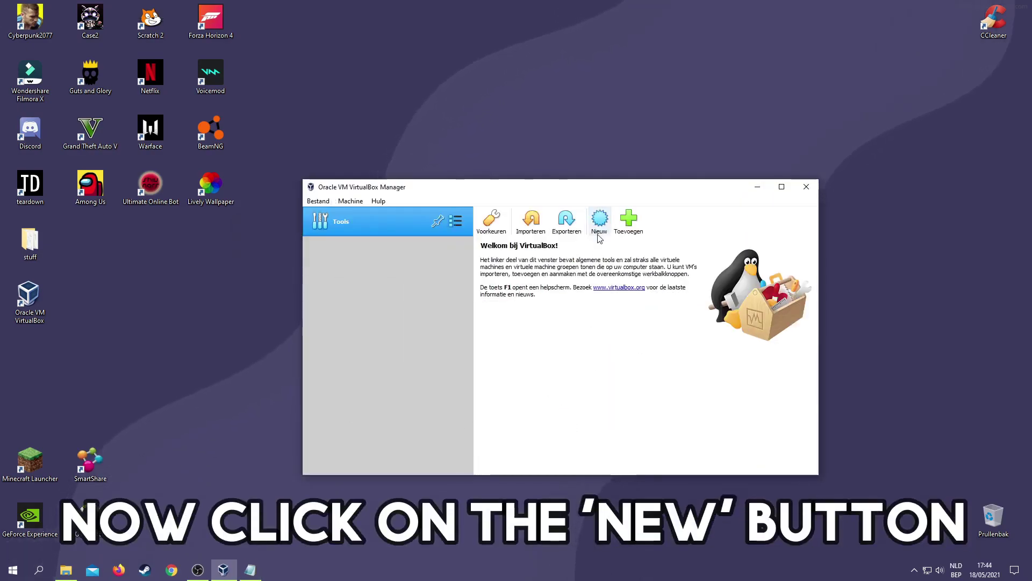
Step: Start a new virtual machine named Big Sur and set its type to Mac OS X
left_click(598, 220)
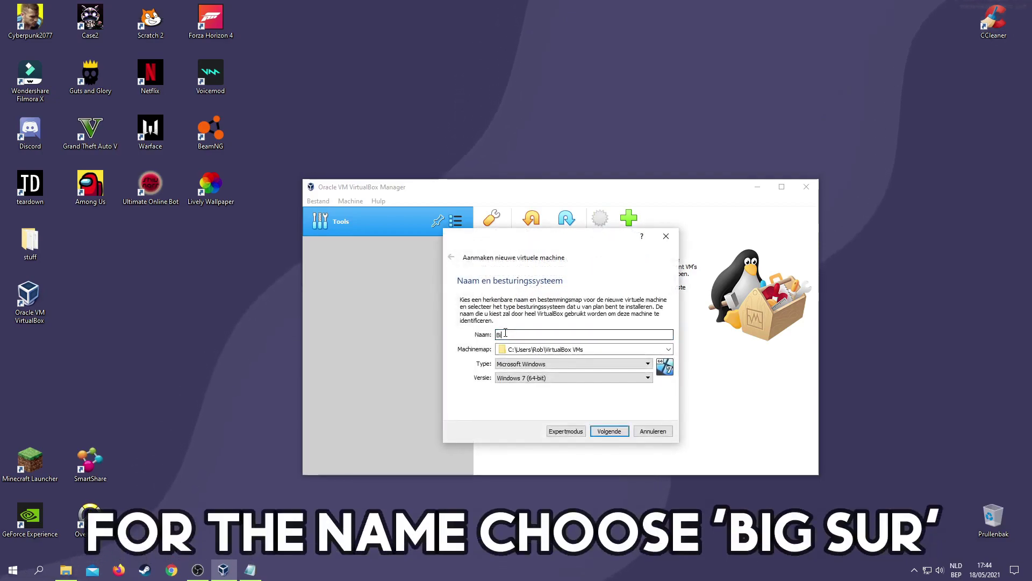
type("Big S")
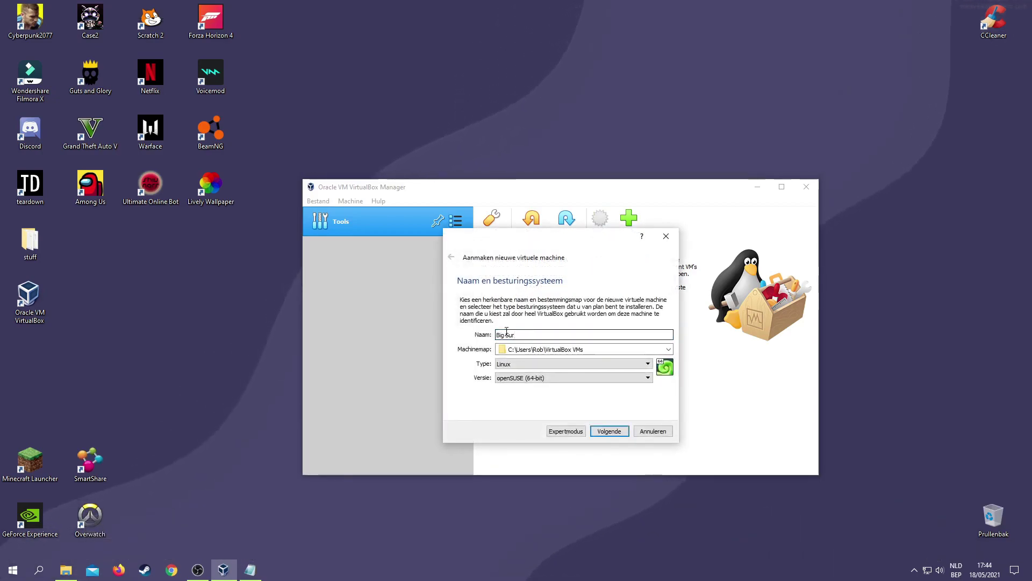
type("ur")
left_click(518, 364)
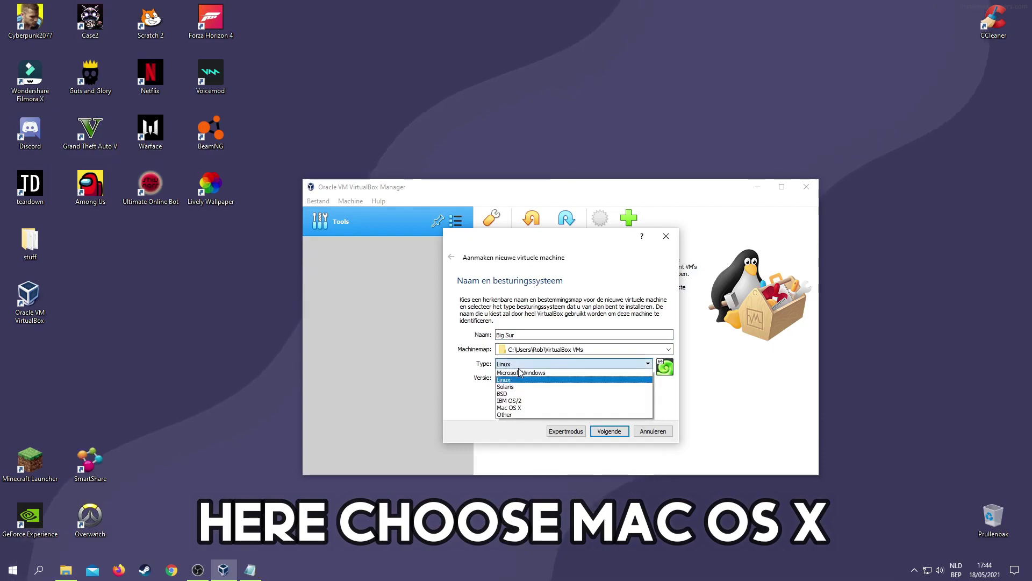
left_click(509, 407)
Step: Set the virtual machine's version to macOS 10.13 High Sierra (64-bit) and its machine folder to D:\Virtualbox
left_click(515, 379)
scroll(518, 425, "down", 1)
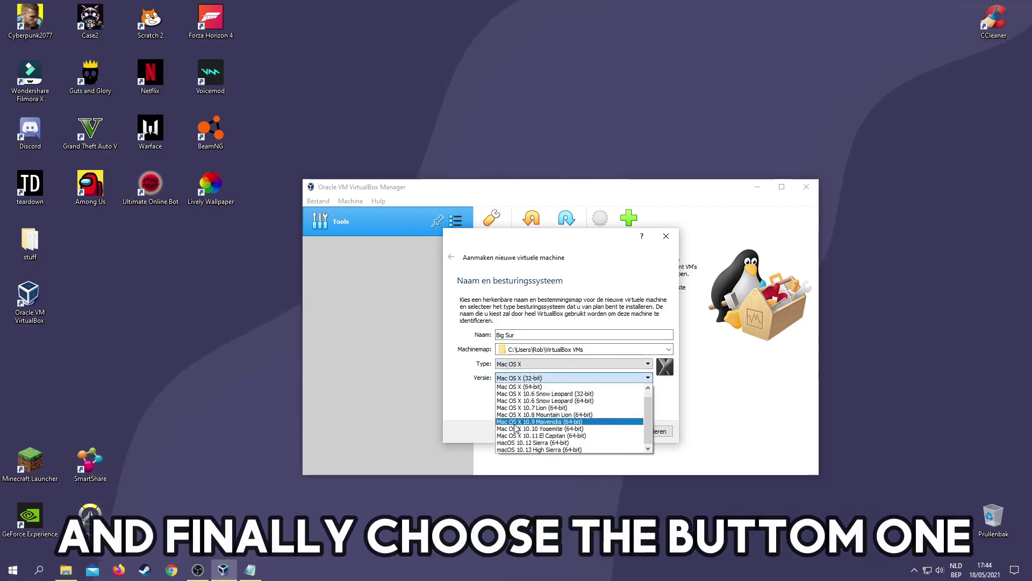
left_click(523, 450)
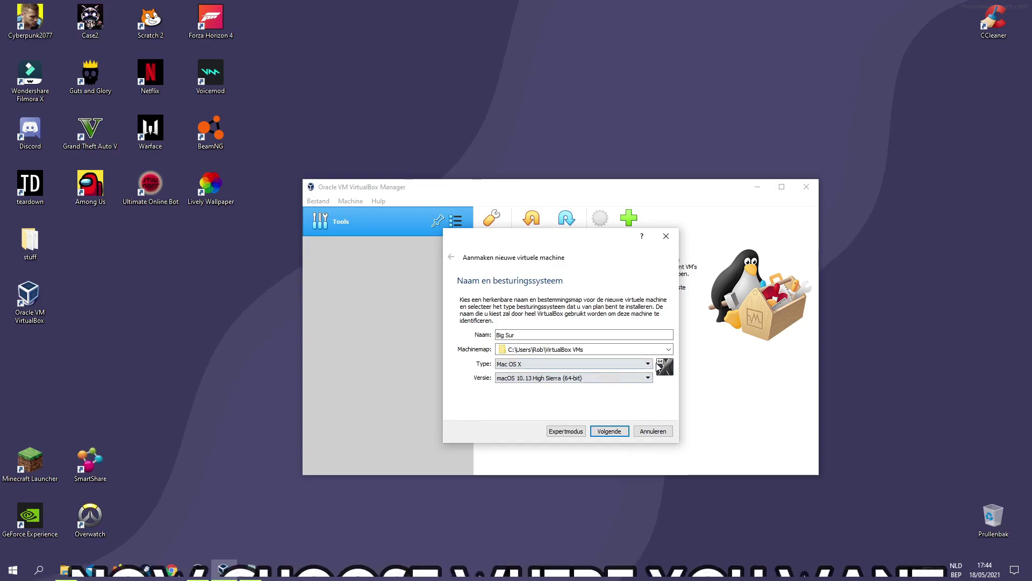
left_click(668, 350)
left_click(539, 369)
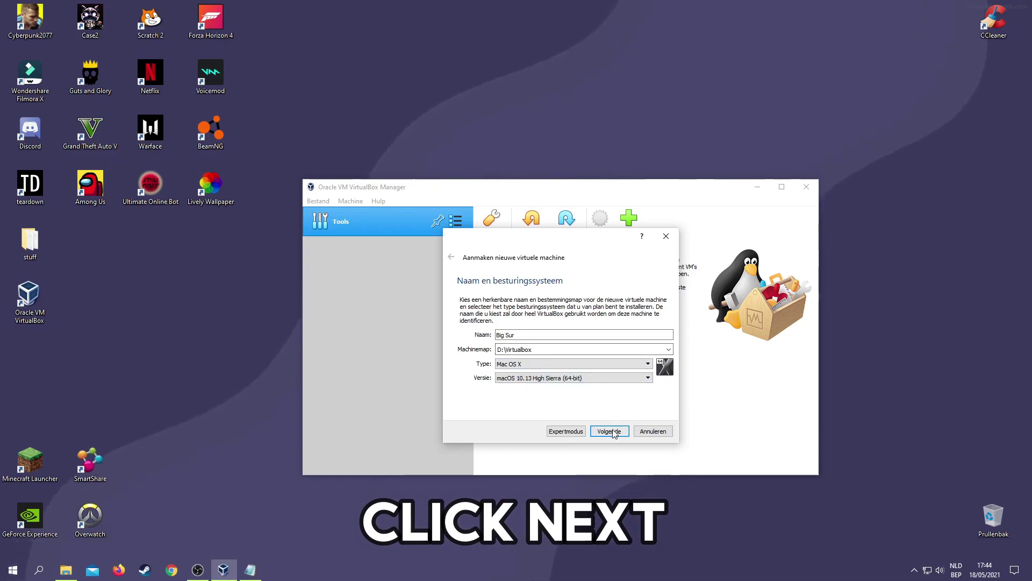
Step: Set the new virtual machine's memory size to 6144 MB and continue to the hard disk options
left_click(615, 433)
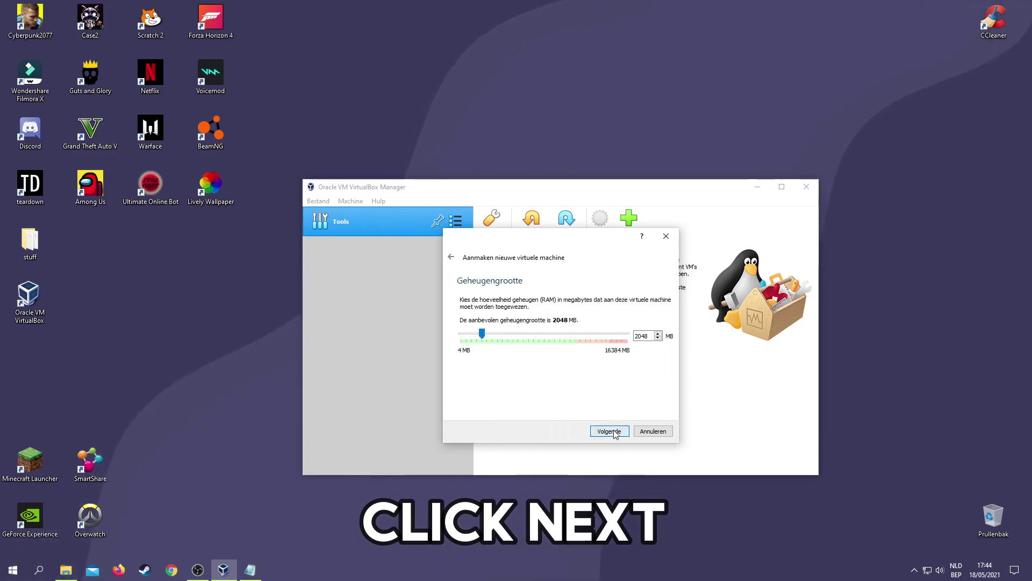
left_click_drag(482, 334, 486, 338)
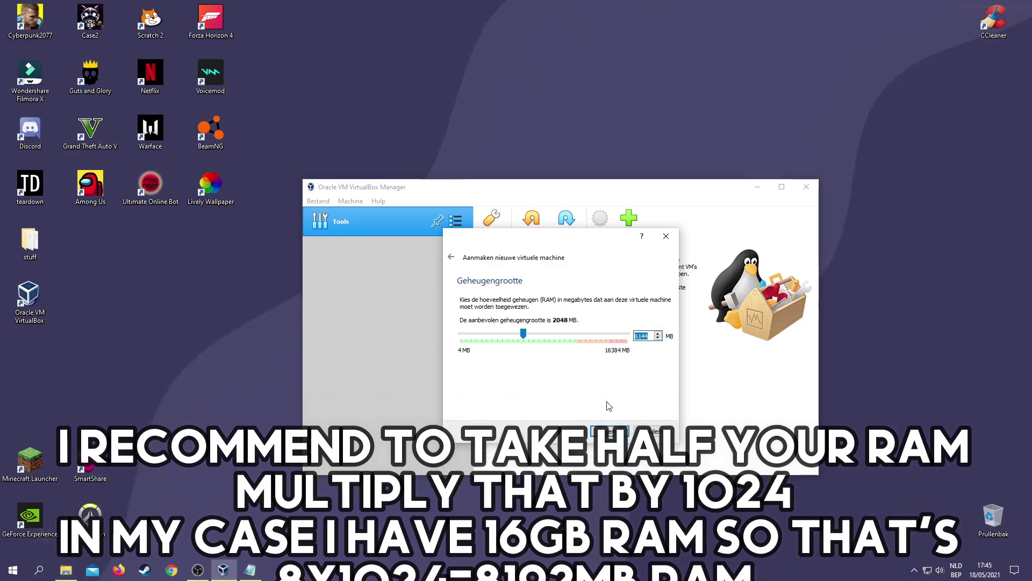
left_click(610, 432)
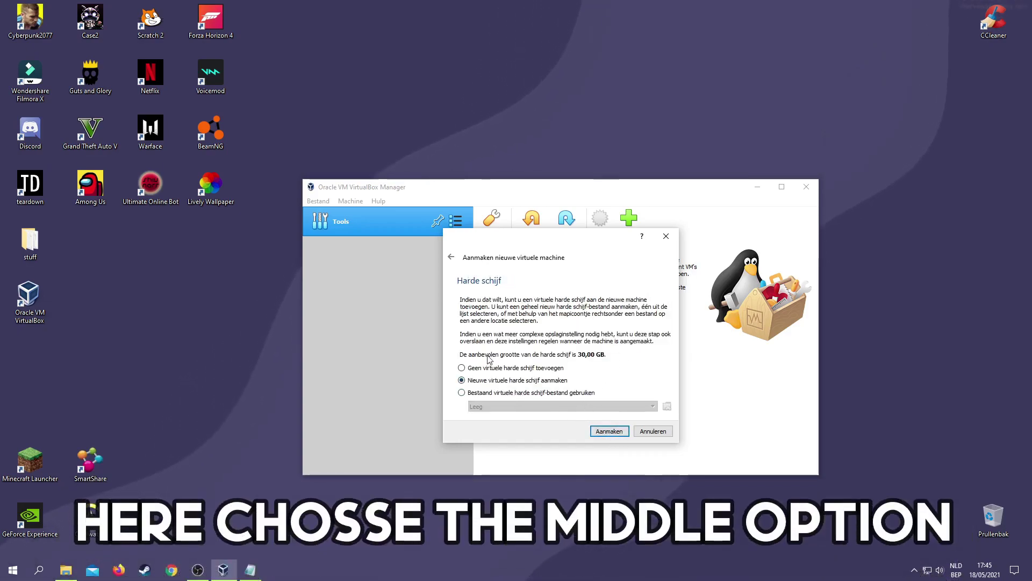
Step: Create a new dynamically allocated VHD virtual hard disk of 68.20 GB for the Big Sur machine
left_click(609, 431)
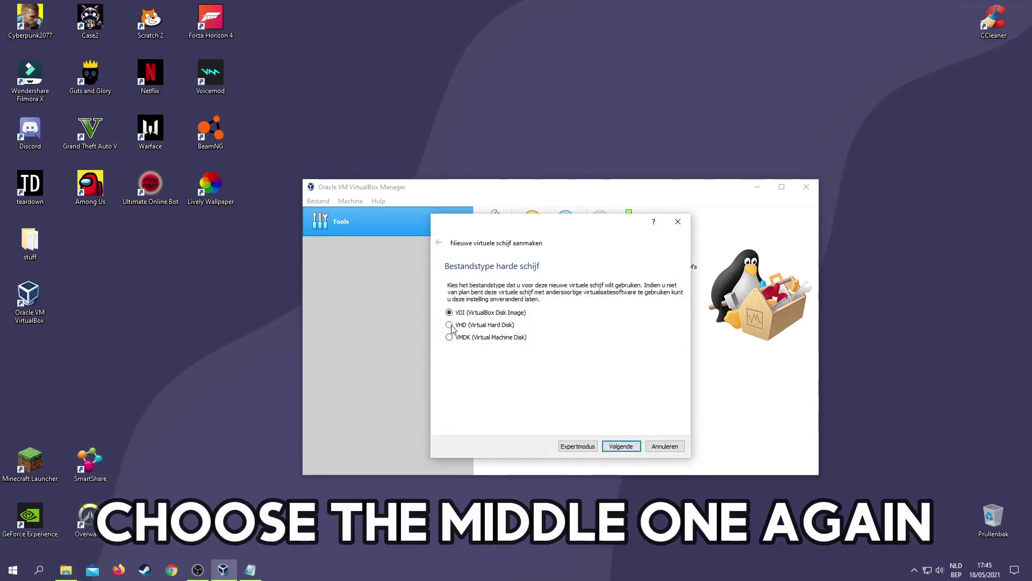
left_click(621, 446)
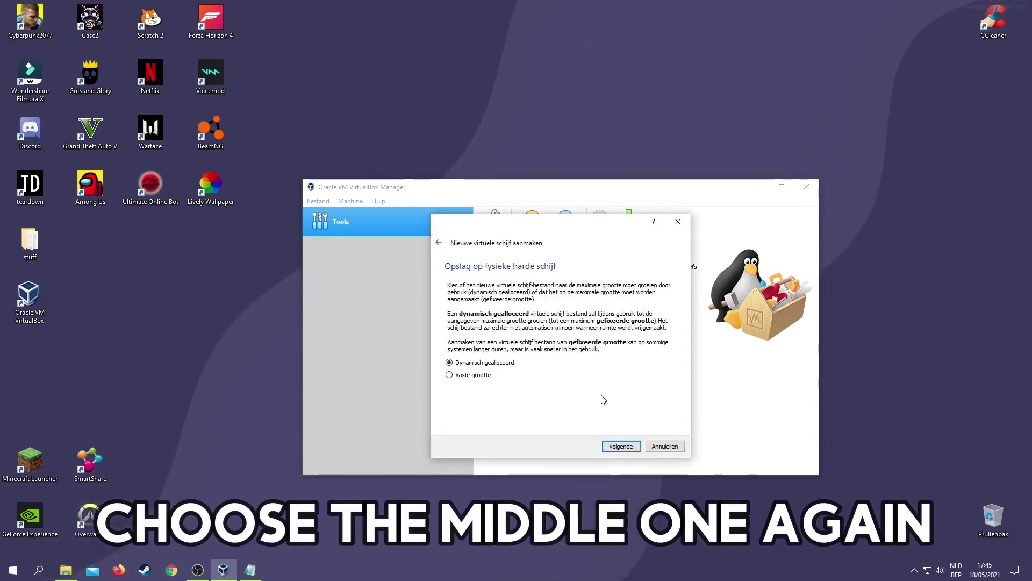
left_click(621, 446)
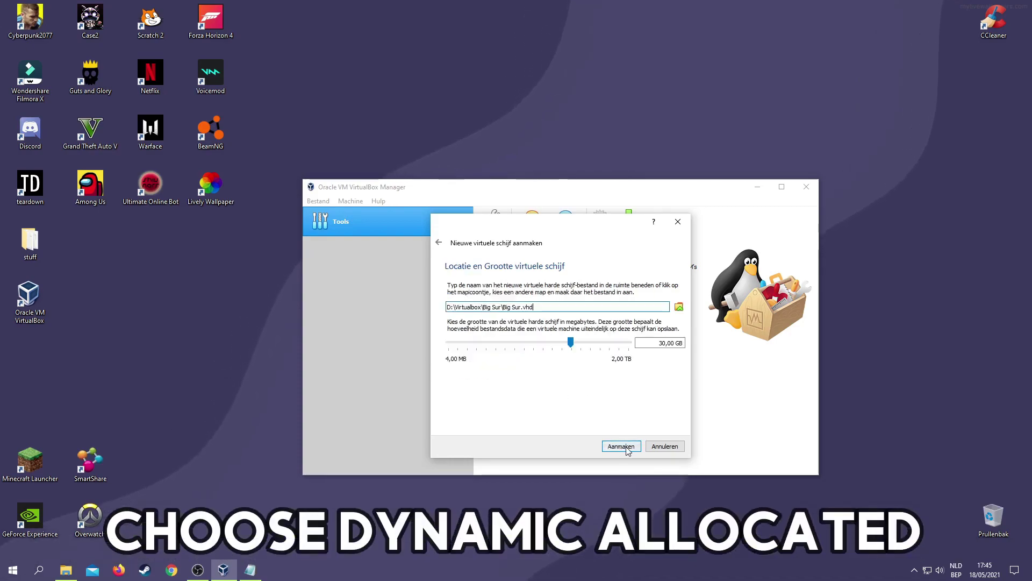
left_click_drag(571, 343, 575, 344)
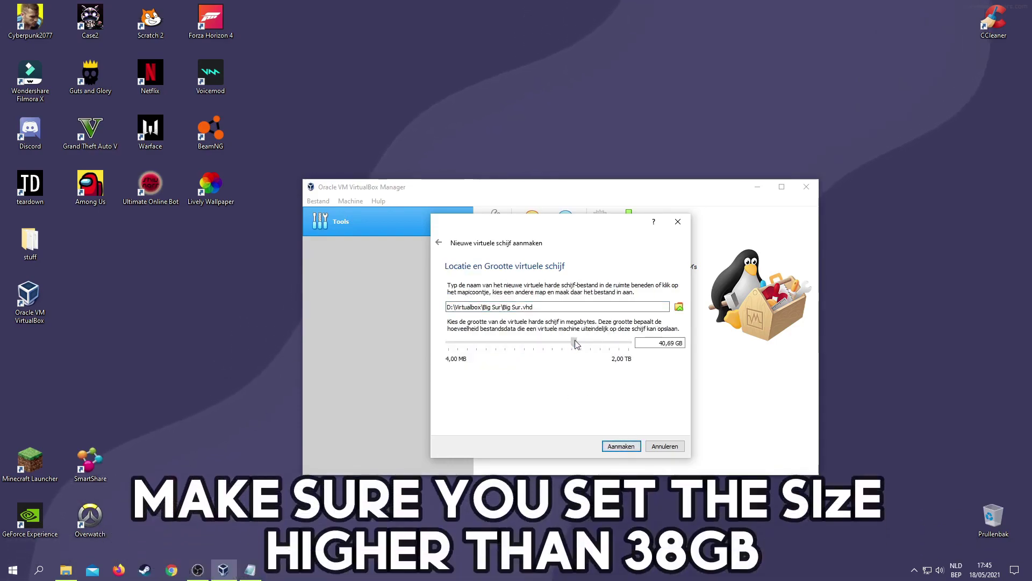
mouse_move(585, 347)
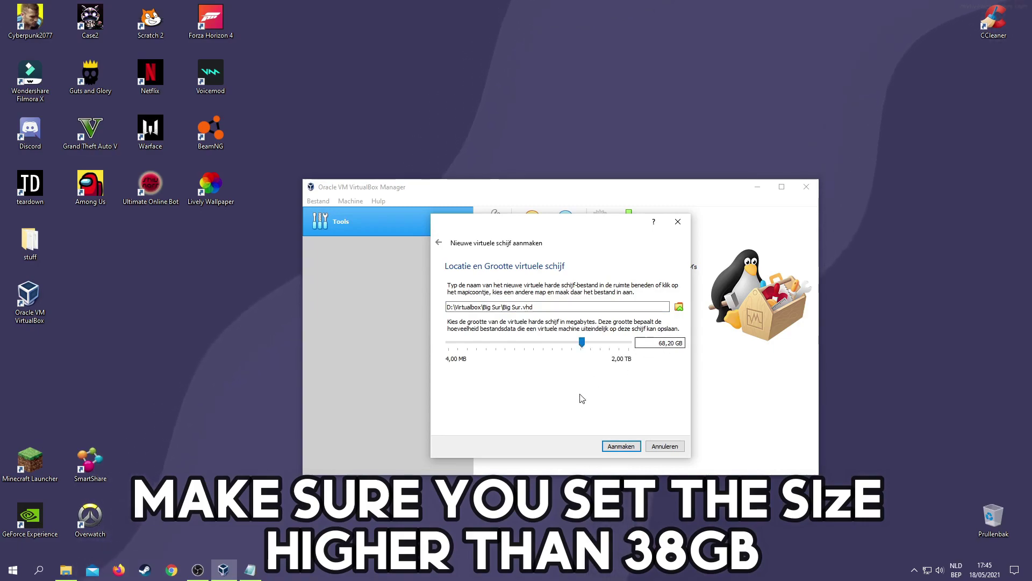
key("Return")
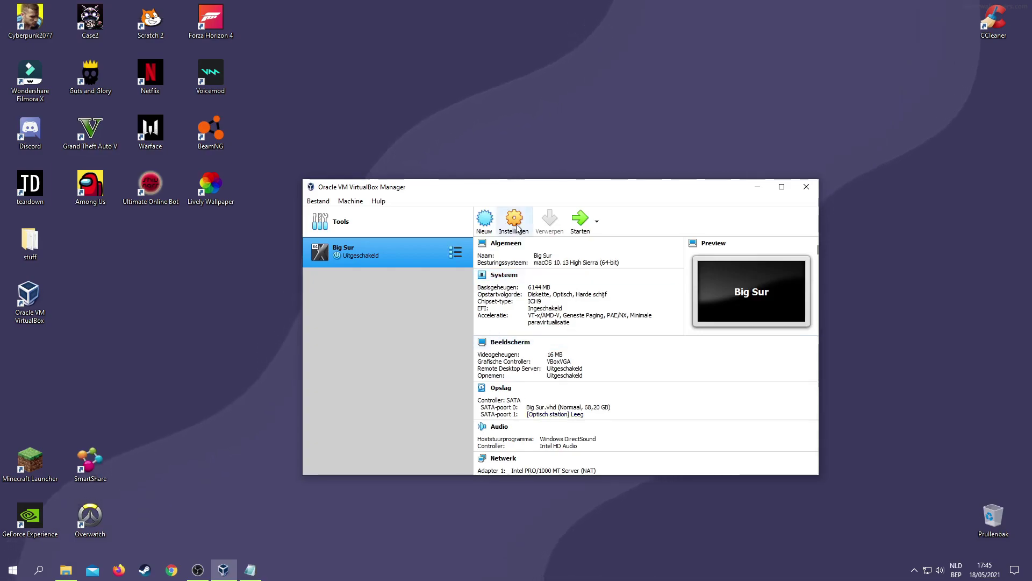
Step: In the Big Sur machine's system settings, set the number of processors to 4
left_click(515, 223)
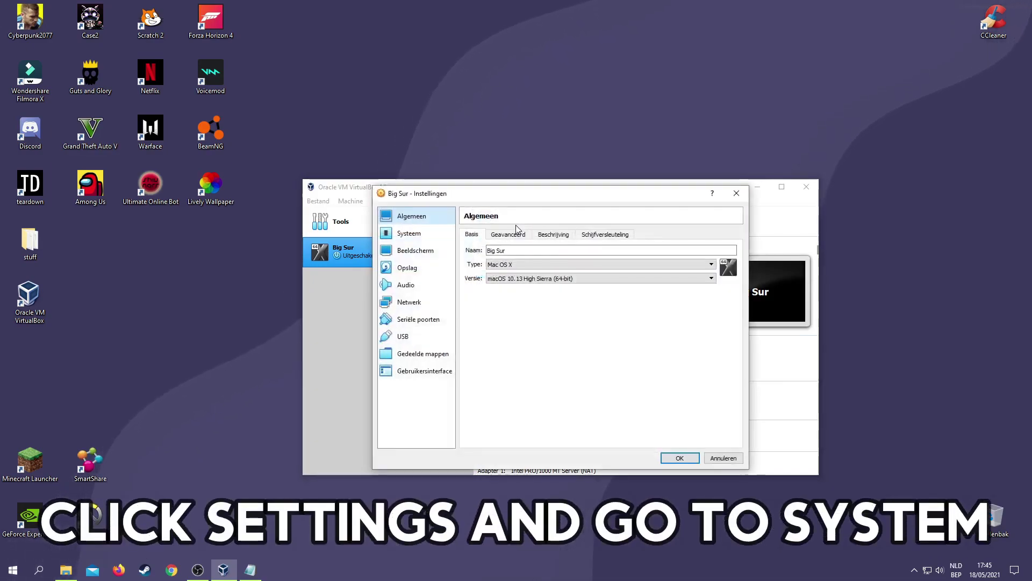
left_click(437, 228)
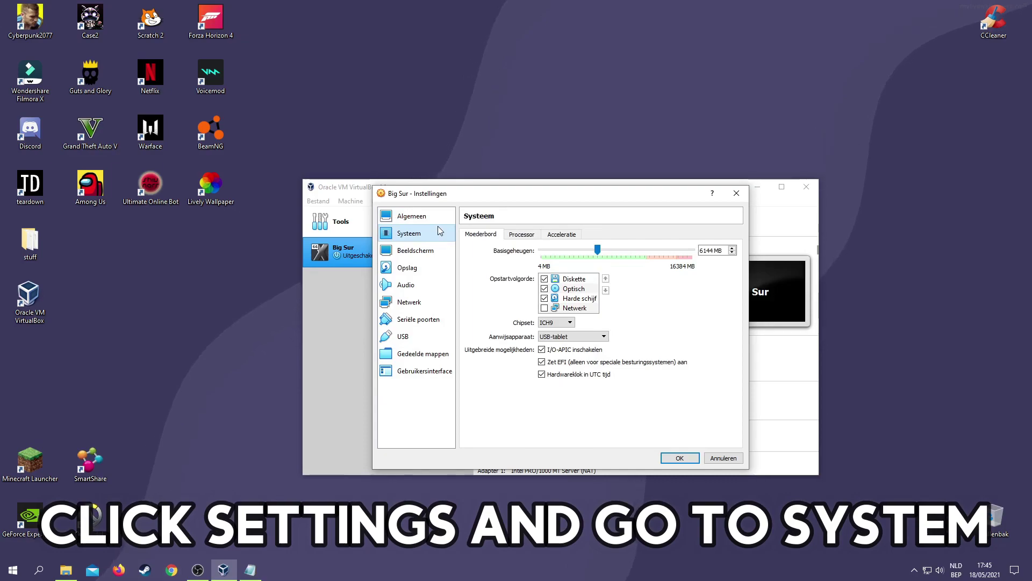
left_click(522, 235)
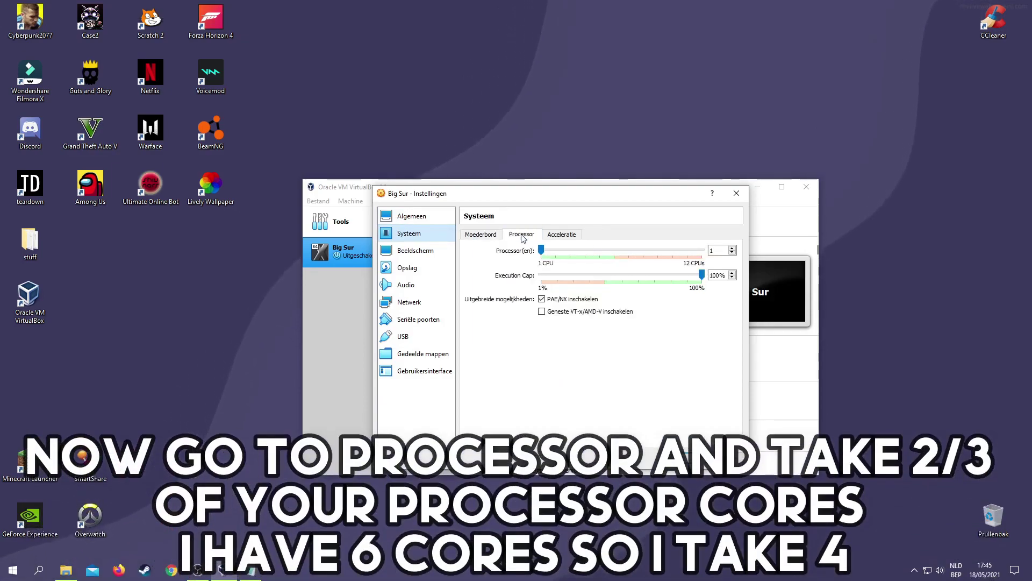
left_click_drag(541, 251, 566, 254)
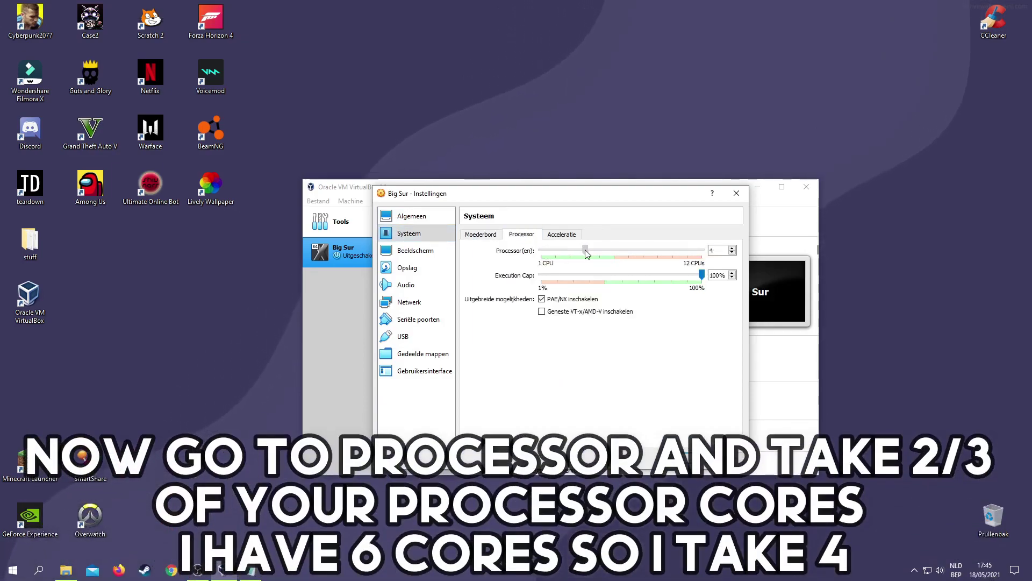
Step: Set the display's video memory to 128 MB, save the machine settings and close VirtualBox
left_click(415, 251)
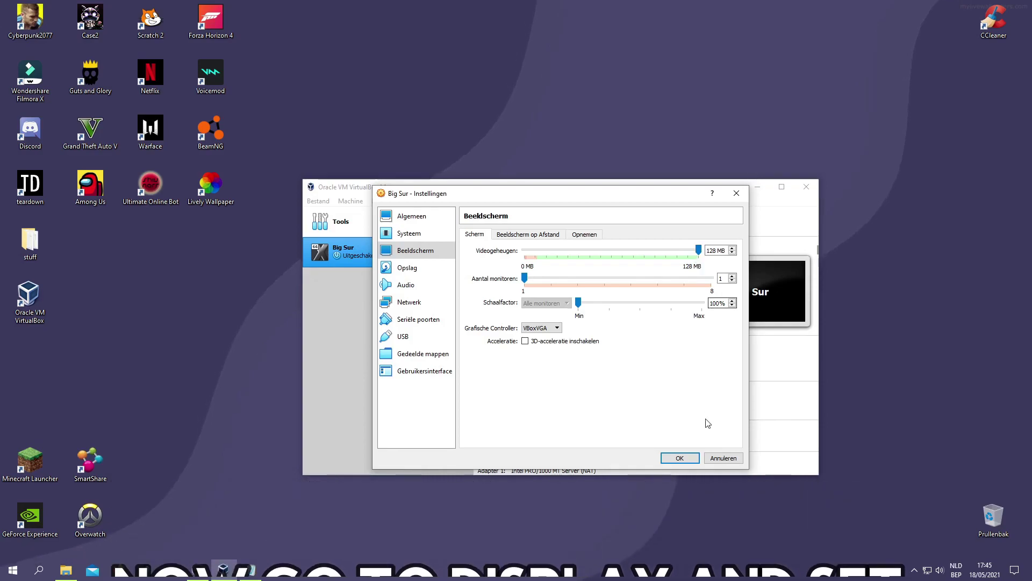
left_click(691, 458)
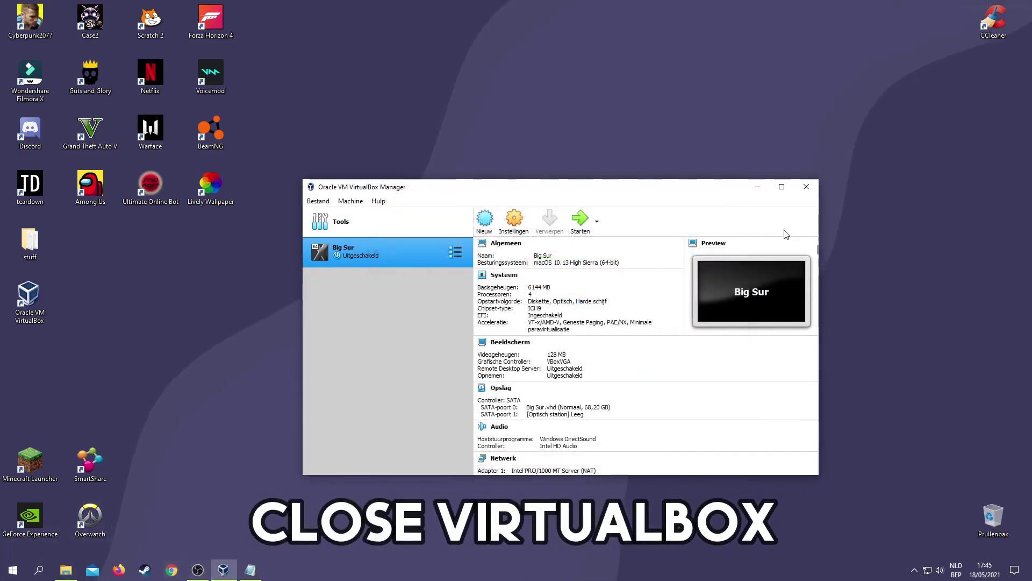
left_click(813, 193)
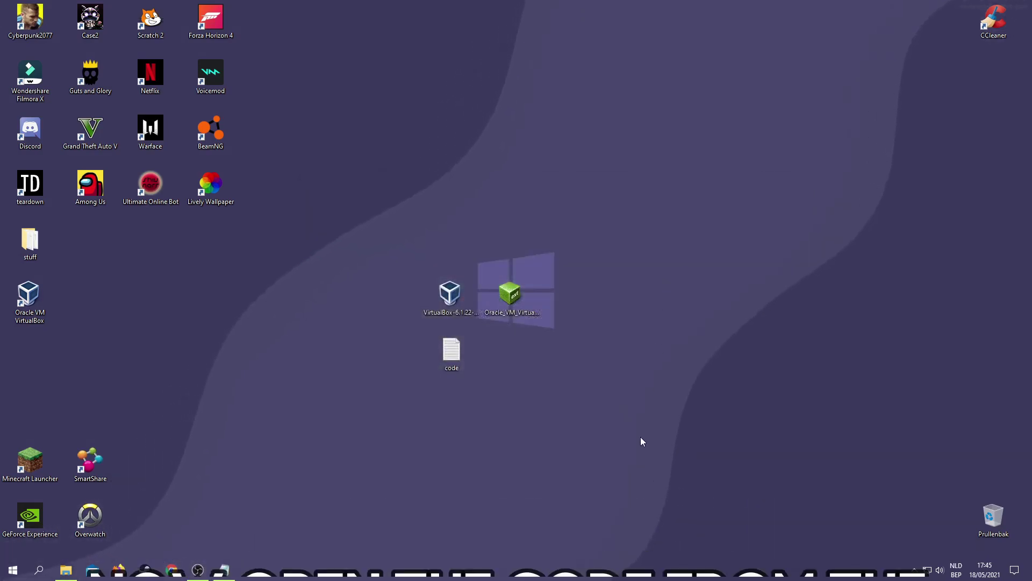
Step: Open the code text file from the desktop and snap its window to the right half of the screen
double_click(454, 354)
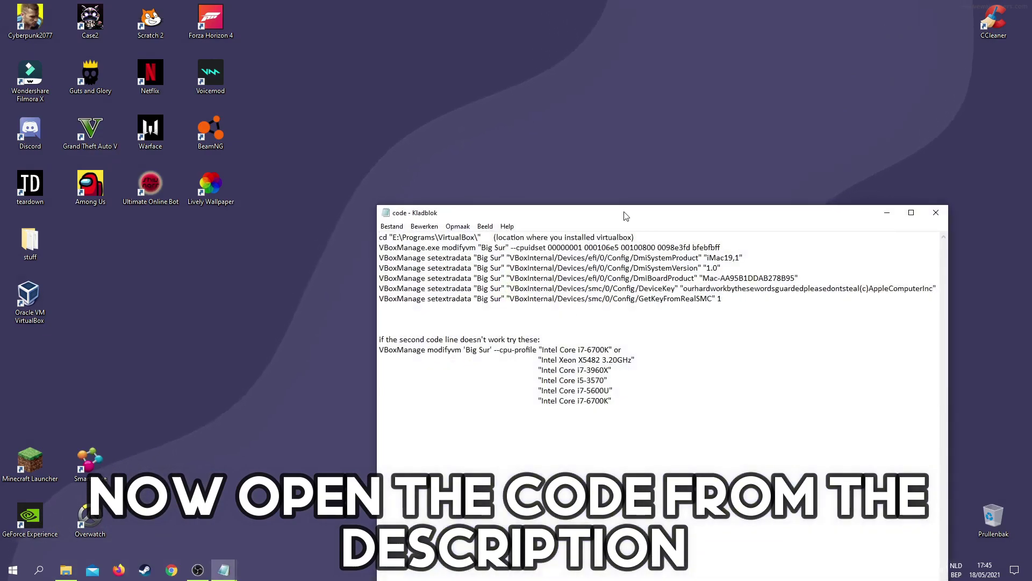
left_click_drag(626, 216, 1031, 220)
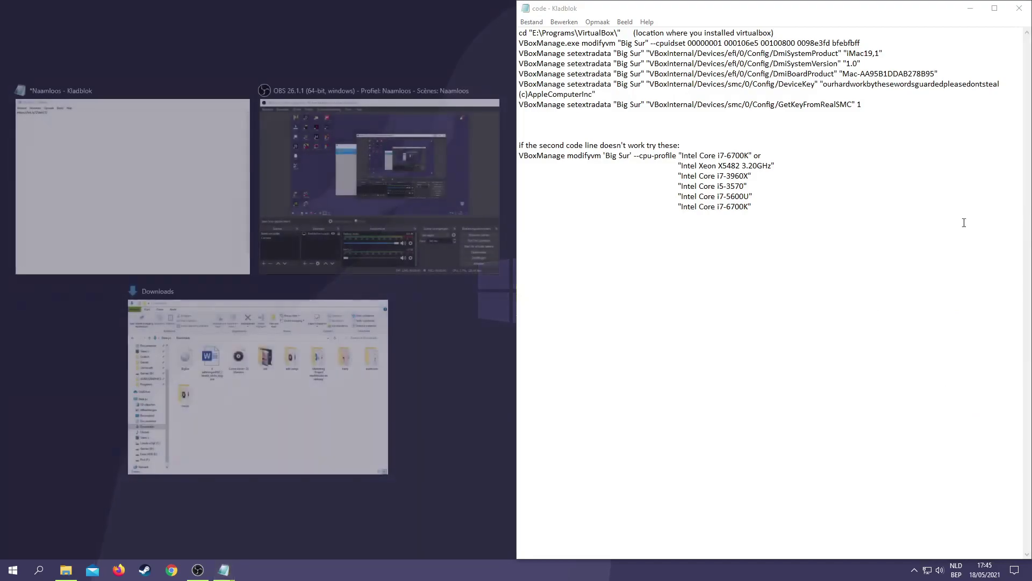
left_click(433, 344)
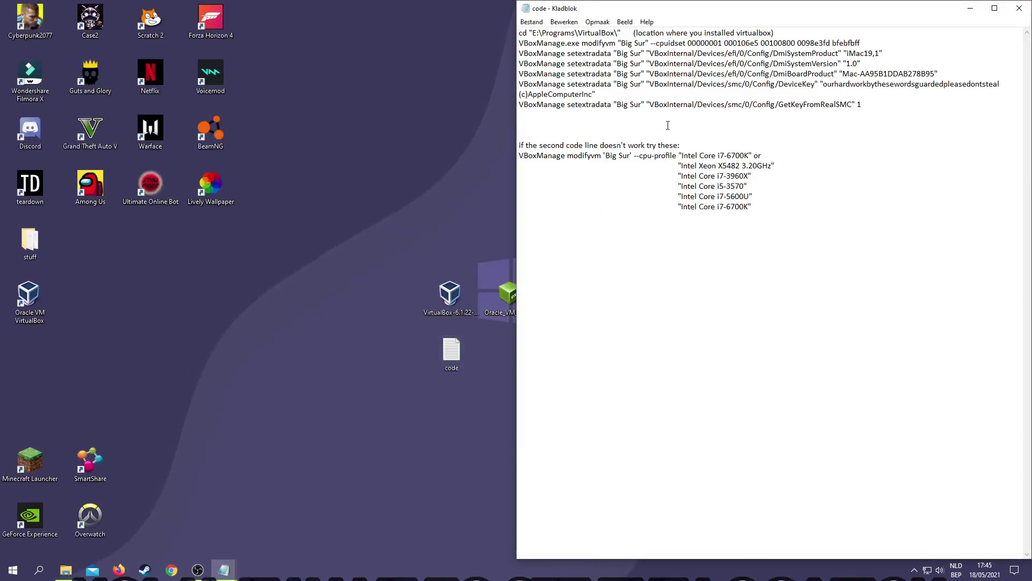
Step: Open the install location of Oracle VM VirtualBox, copy the folder path E:\Programs\VirtualBox and minimize the folder window
left_click_drag(774, 33, 616, 32)
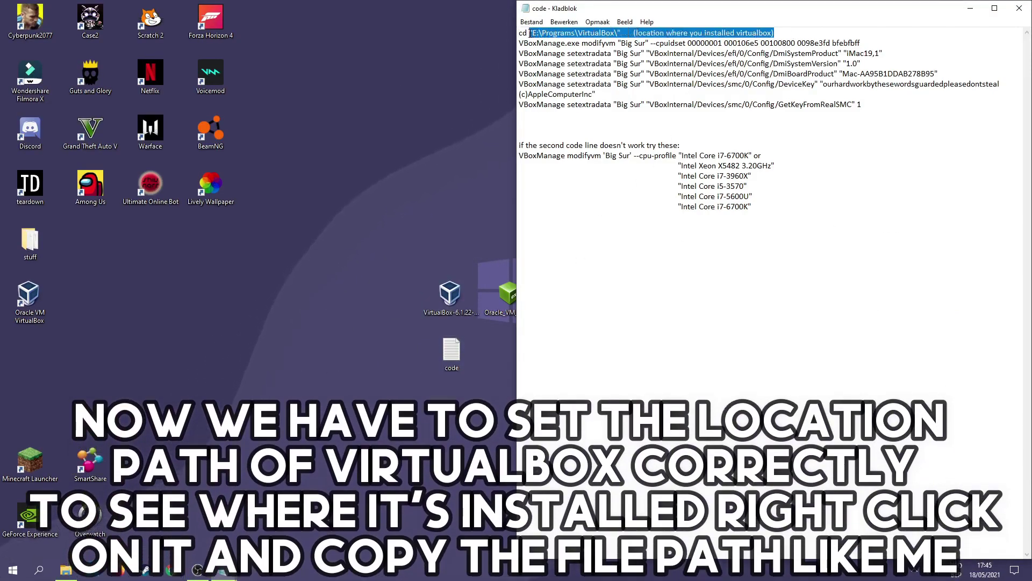
right_click(40, 300)
left_click(139, 45)
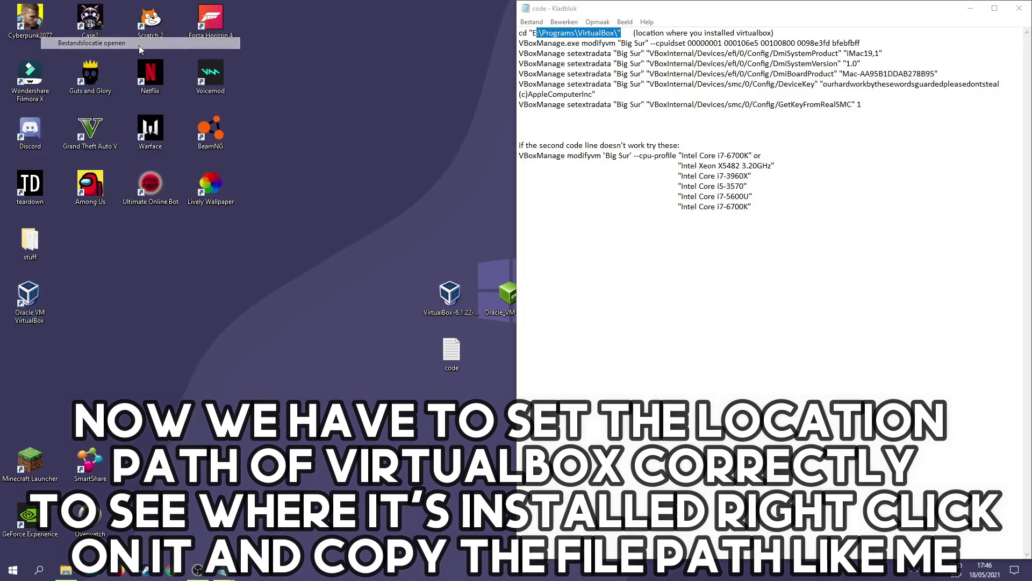
double_click(555, 17)
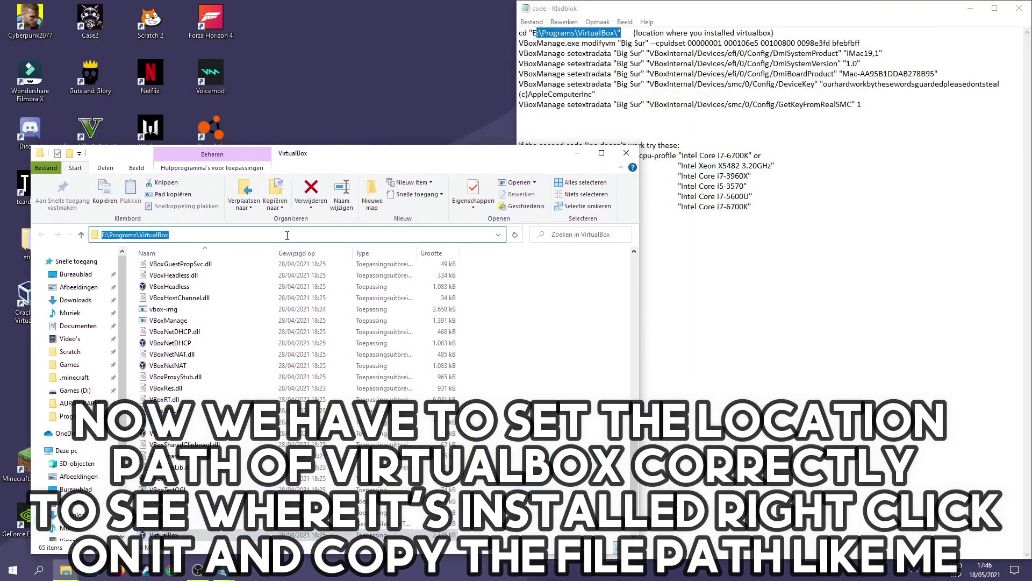
left_click(577, 152)
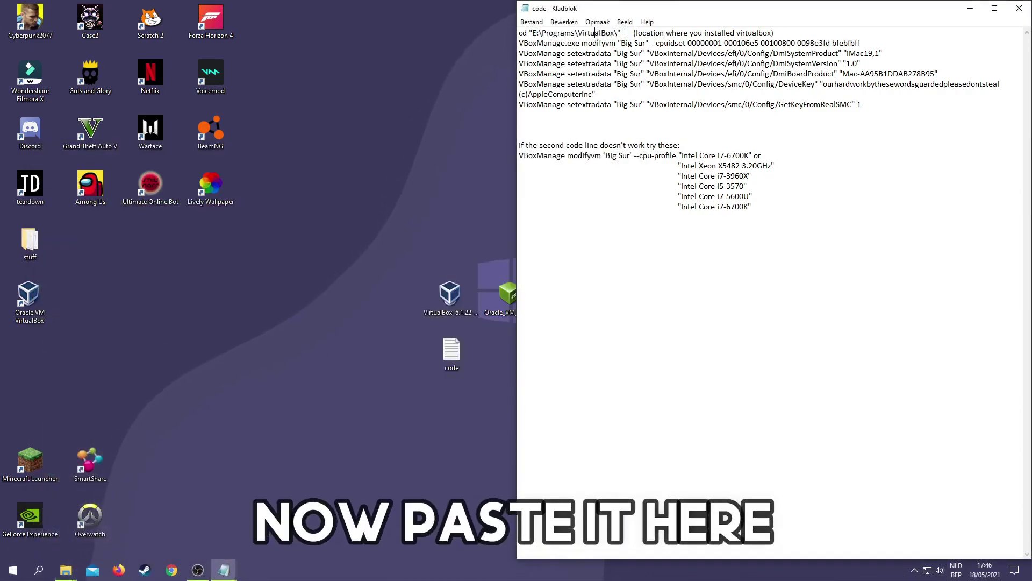
Step: Paste the copied VirtualBox path into the cd line of the code file so it reads cd "E:\Programs\VirtualBox\"
right_click(536, 32)
left_click(576, 75)
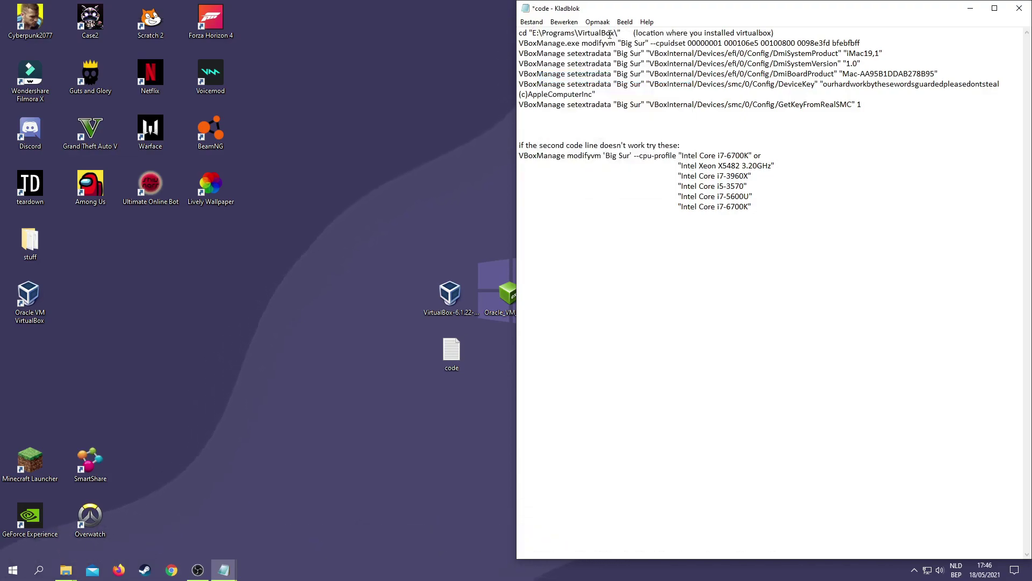
left_click(723, 43)
Step: Search for cmd, run Command Prompt as administrator and change to the E: drive
left_click(39, 570)
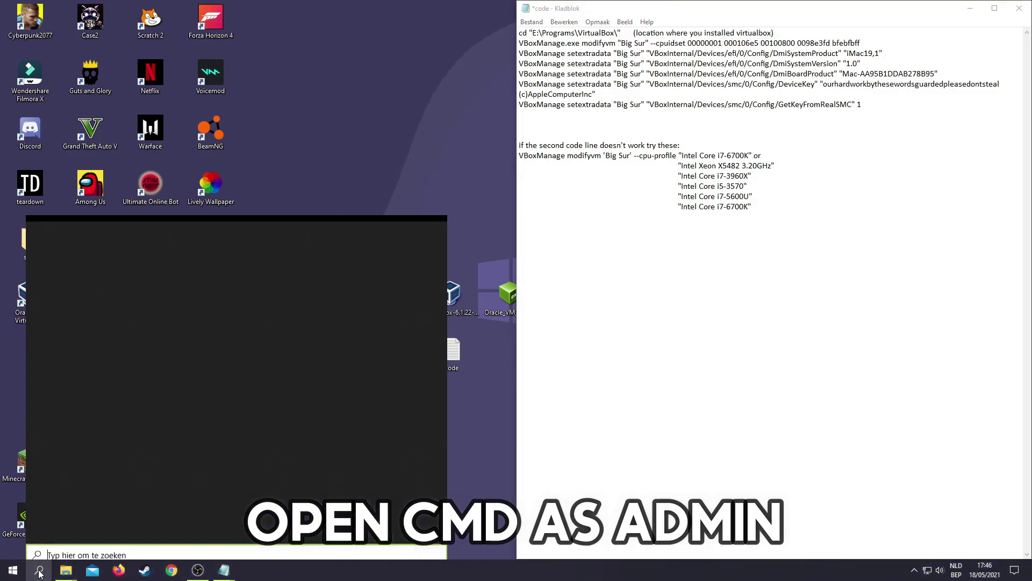
type("cms")
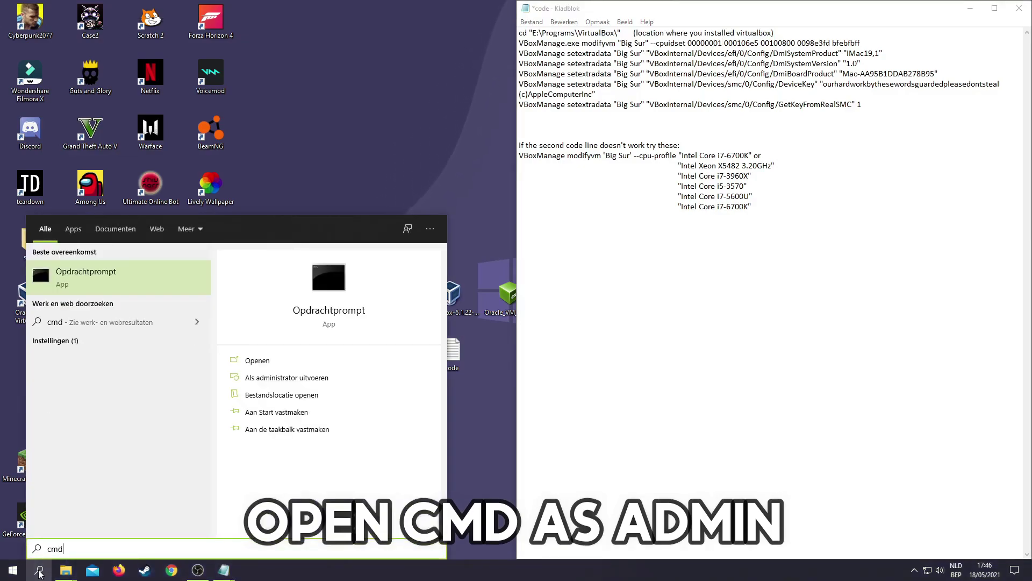
key("BackSpace")
type("d")
right_click(118, 276)
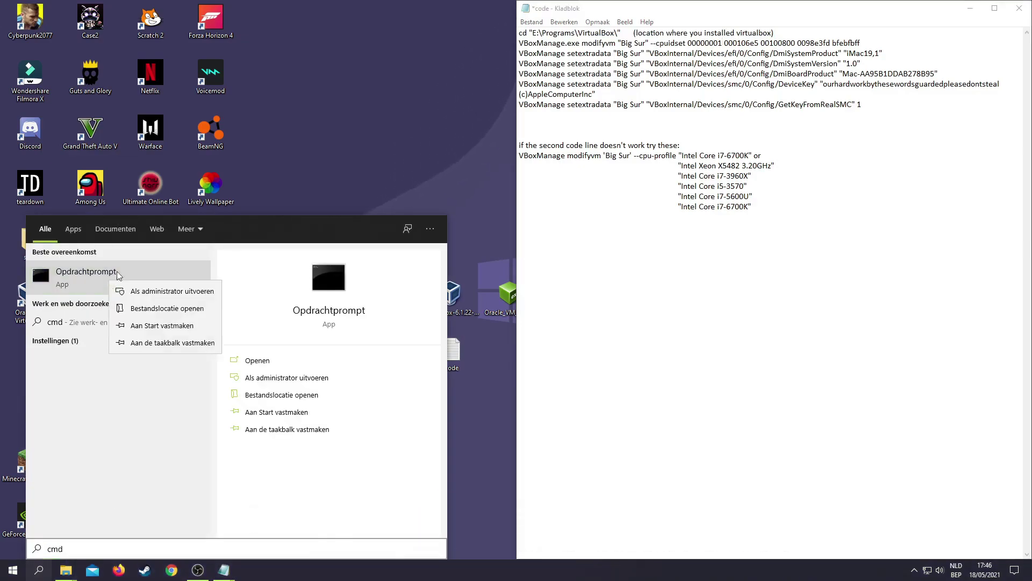
left_click(164, 291)
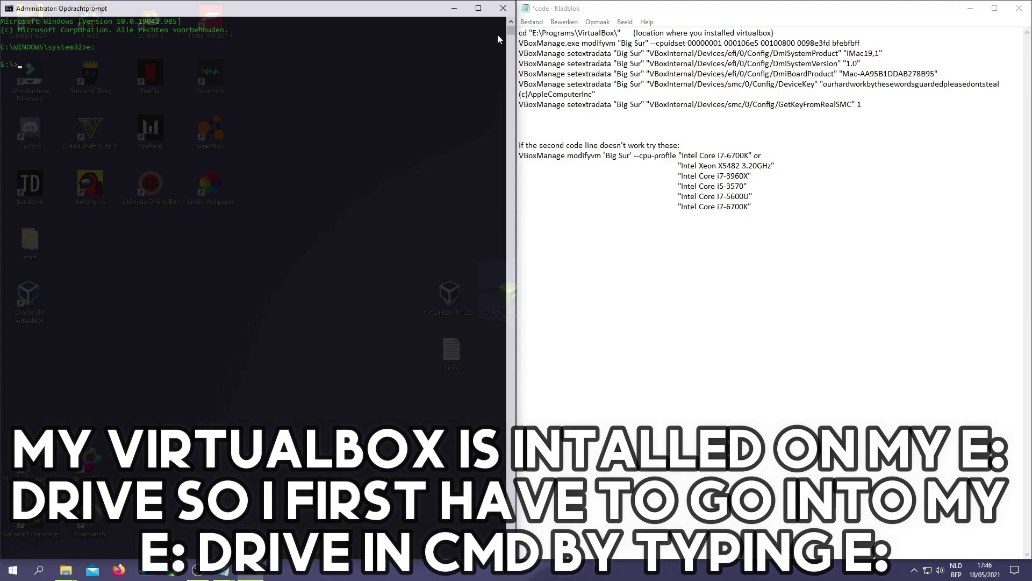
Step: Copy the first code line, cd "E:\Programs\VirtualBox\", and run it in Command Prompt
left_click_drag(520, 33, 621, 33)
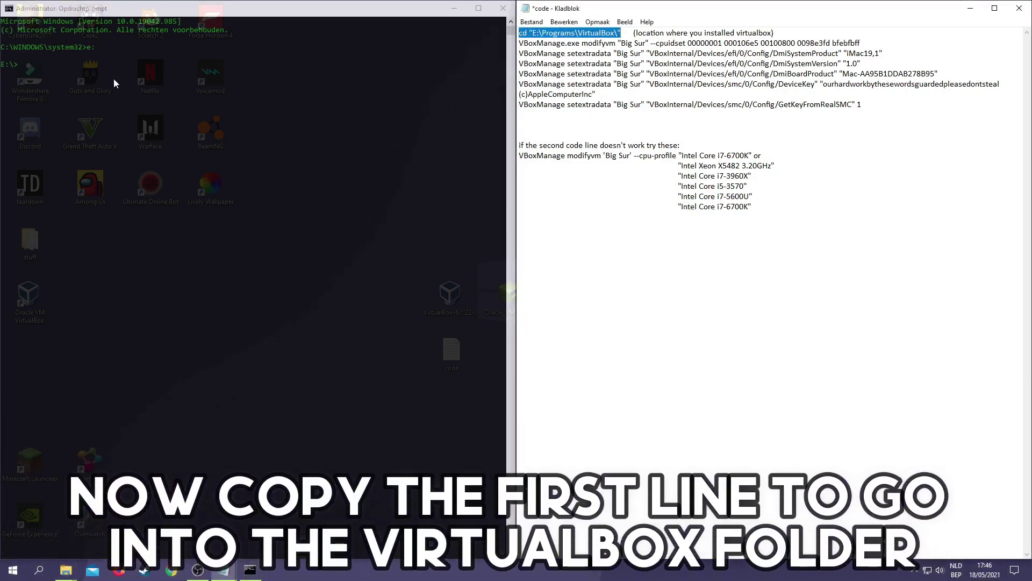
left_click(84, 70)
key("Return")
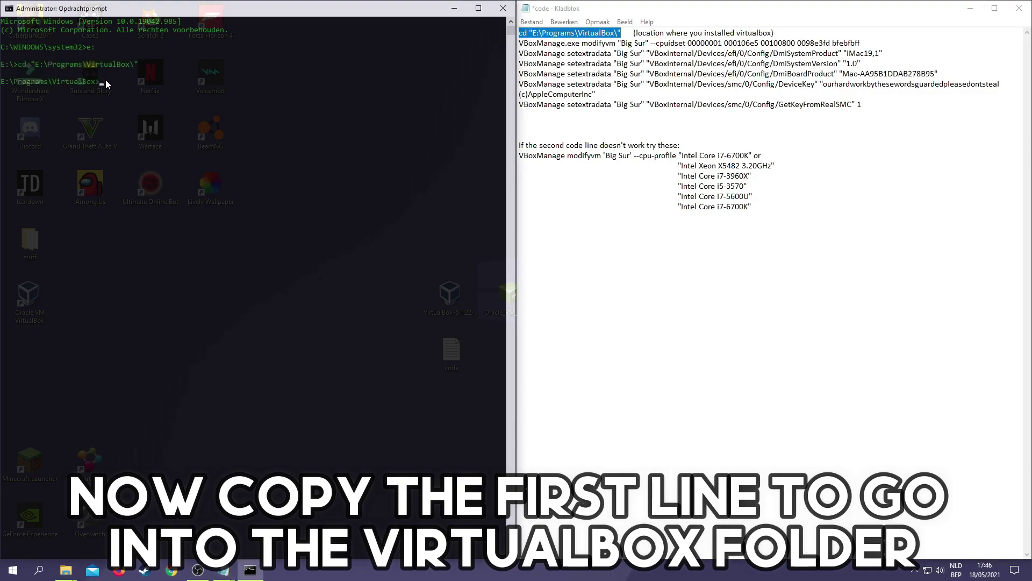
left_click_drag(110, 81, 52, 85)
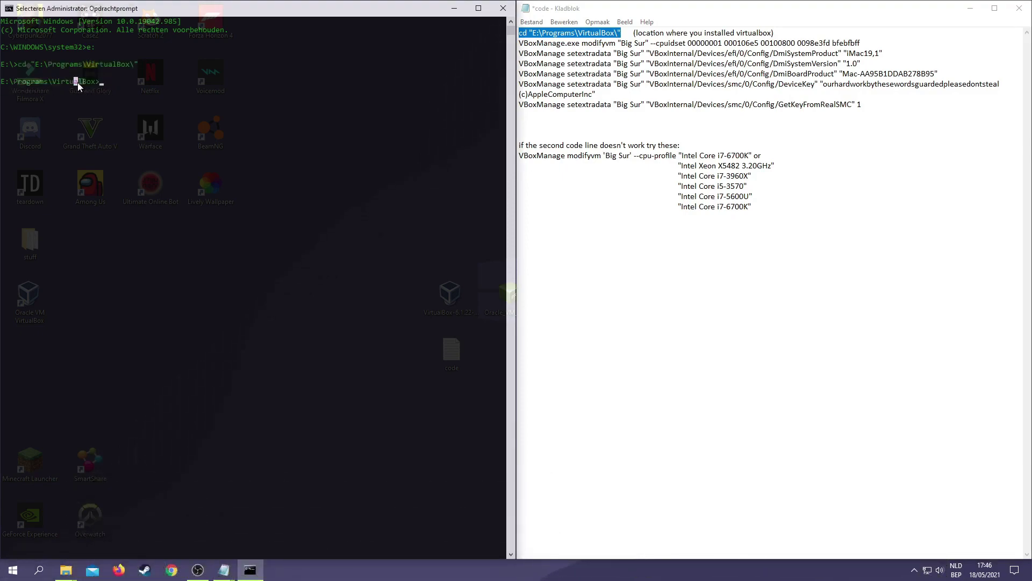
key("Escape")
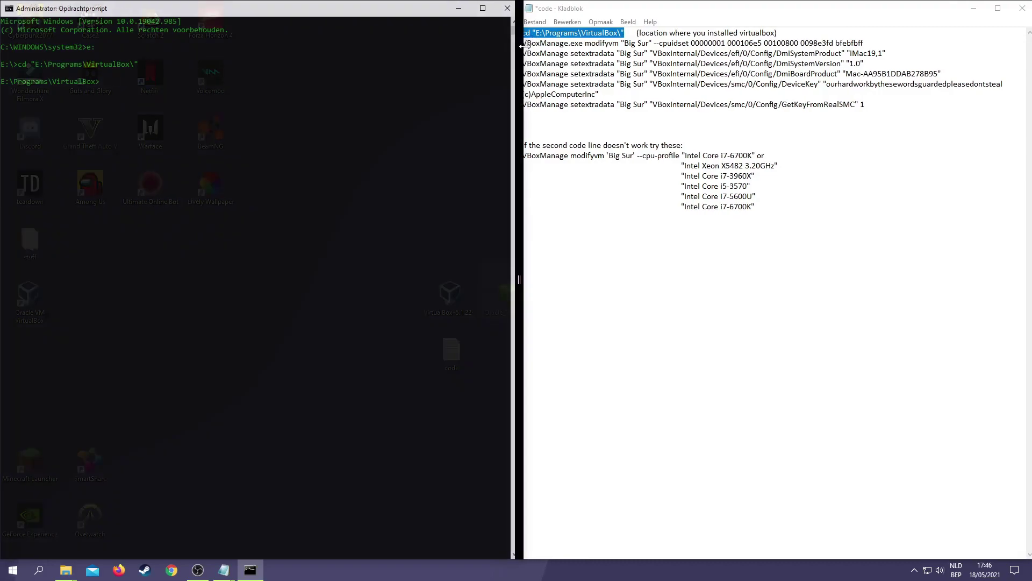
Step: Copy the remaining VBoxManage lines, from modifyvm "Big Sur" --cpuidset through GetKeyFromRealSMC, and run them all in Command Prompt
left_click_drag(527, 43, 857, 106)
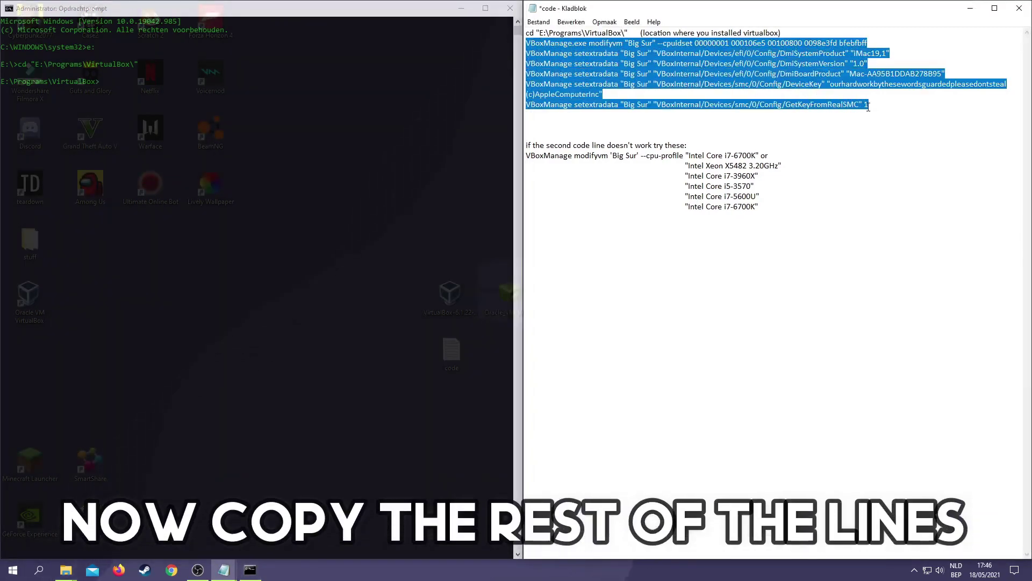
key("ctrl+c")
left_click(153, 99)
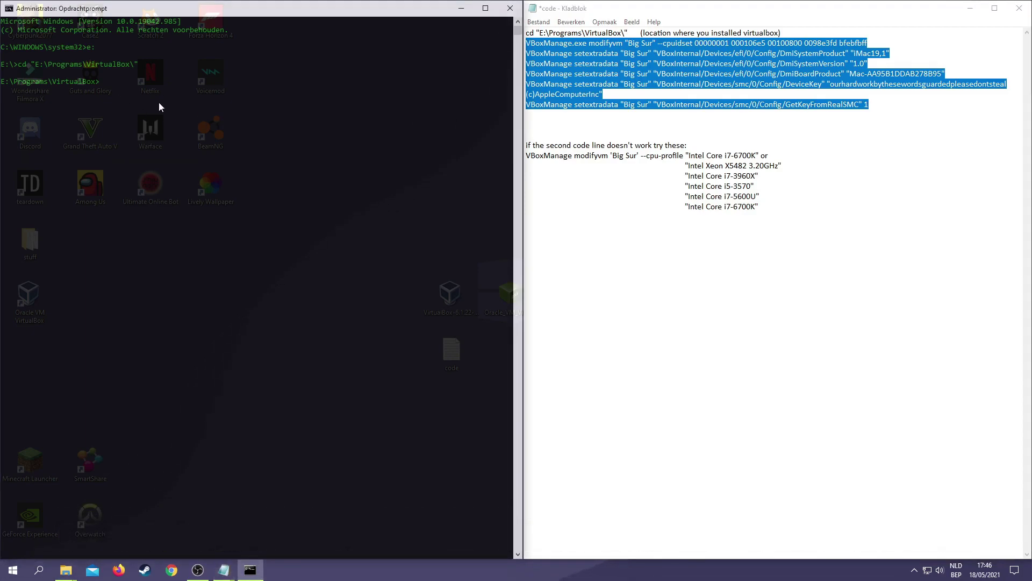
right_click(185, 117)
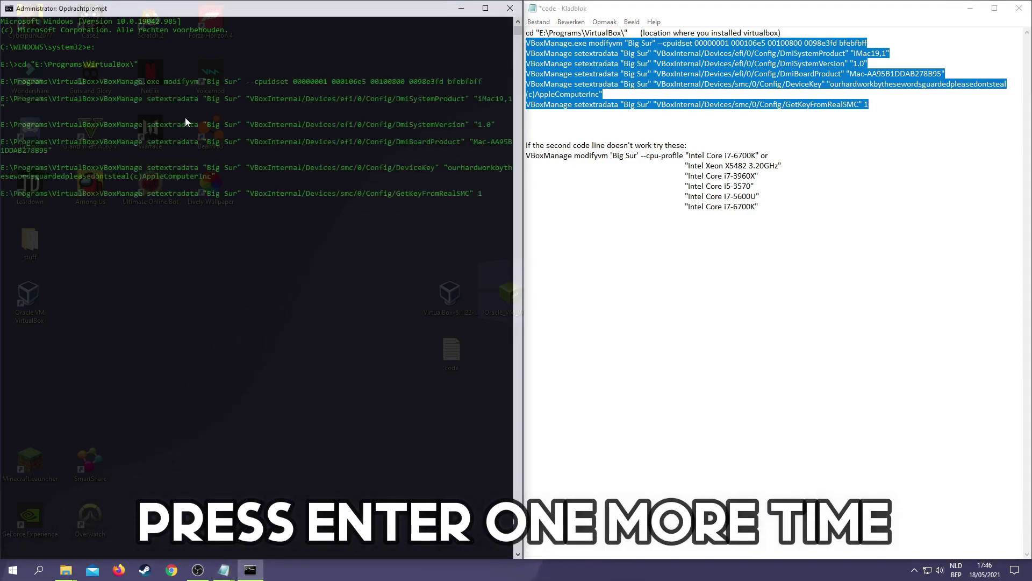
key("Return")
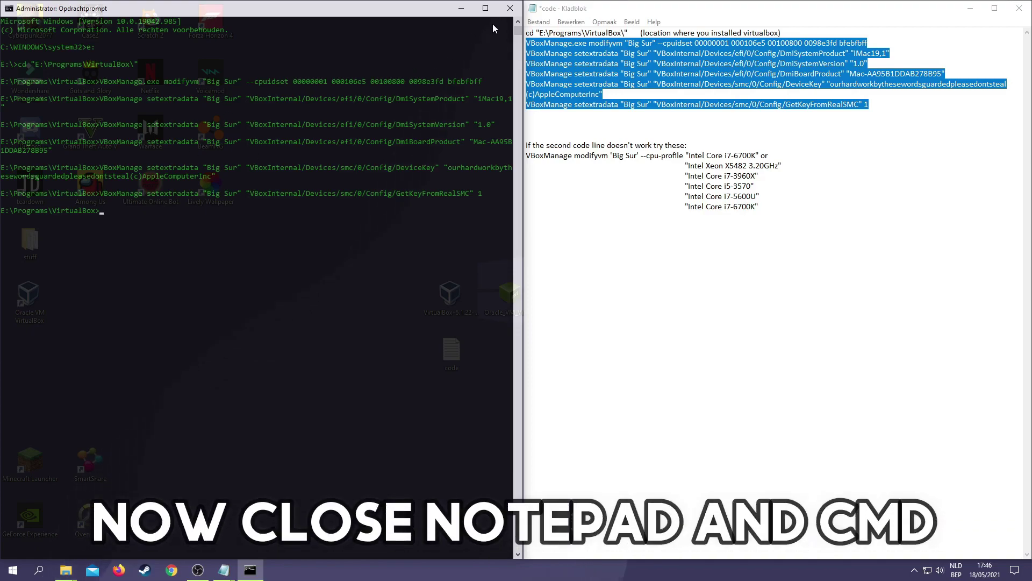
Step: Close Command Prompt and the code file without saving its changes, and switch to Oracle VM VirtualBox
left_click(510, 9)
left_click(1026, 10)
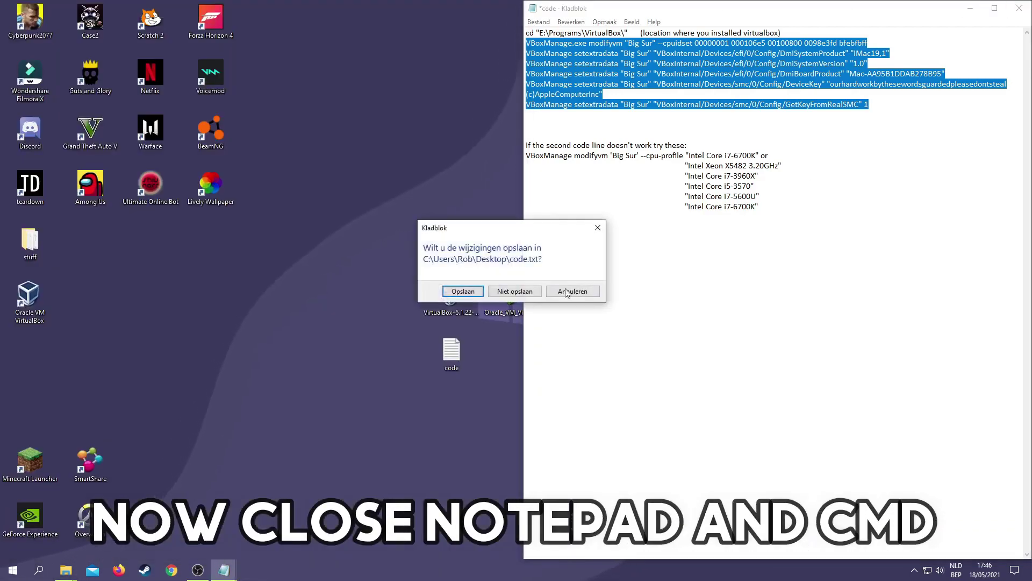
left_click(514, 291)
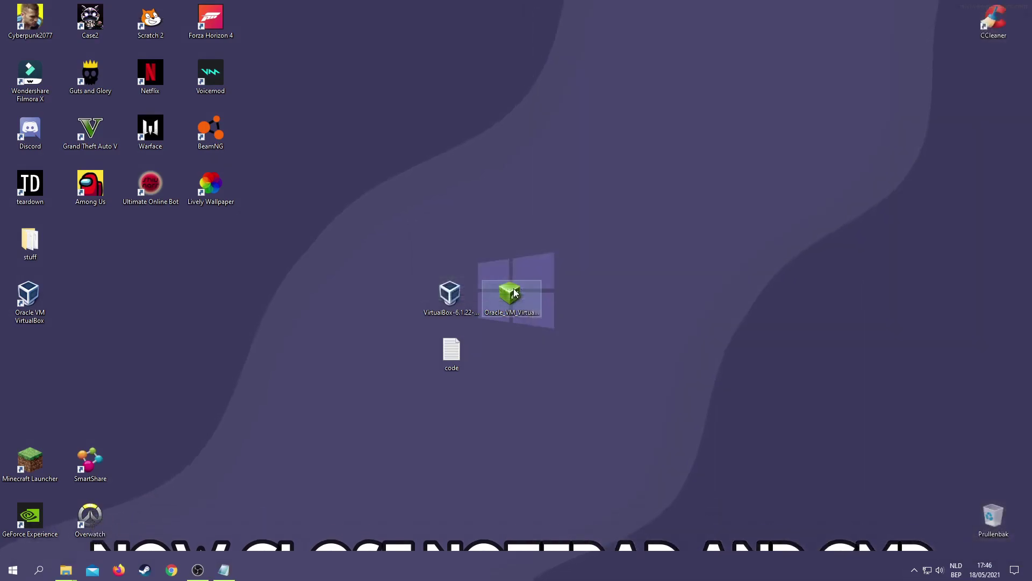
double_click(32, 299)
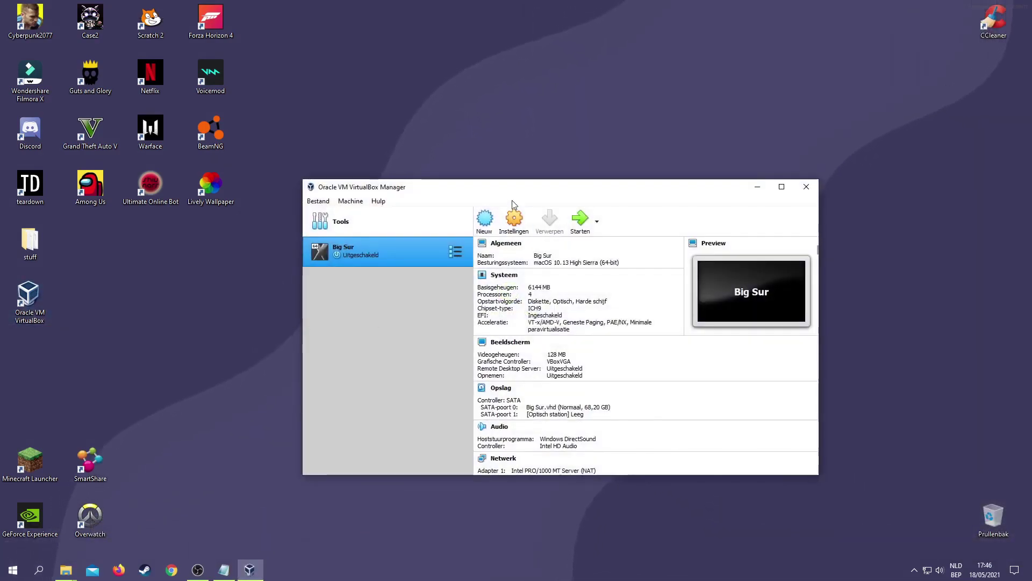
left_click_drag(516, 195, 513, 175)
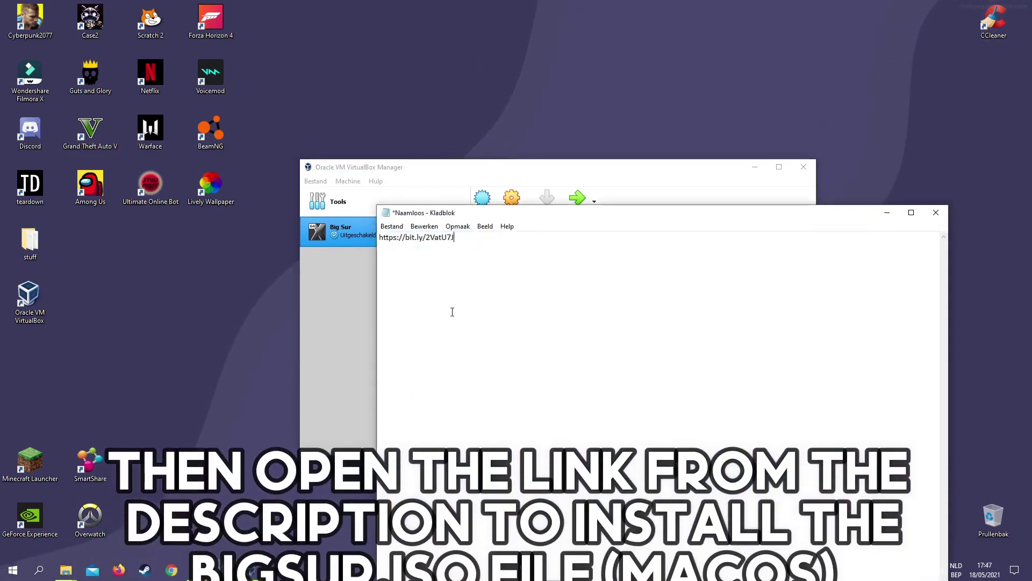
left_click_drag(455, 237, 392, 237)
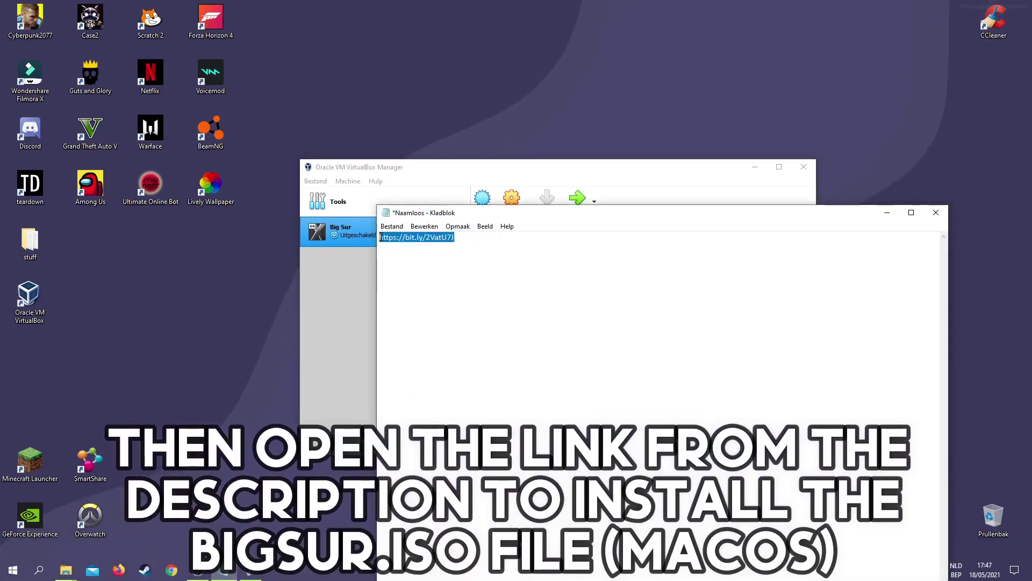
right_click(380, 237)
left_click(419, 272)
left_click(119, 571)
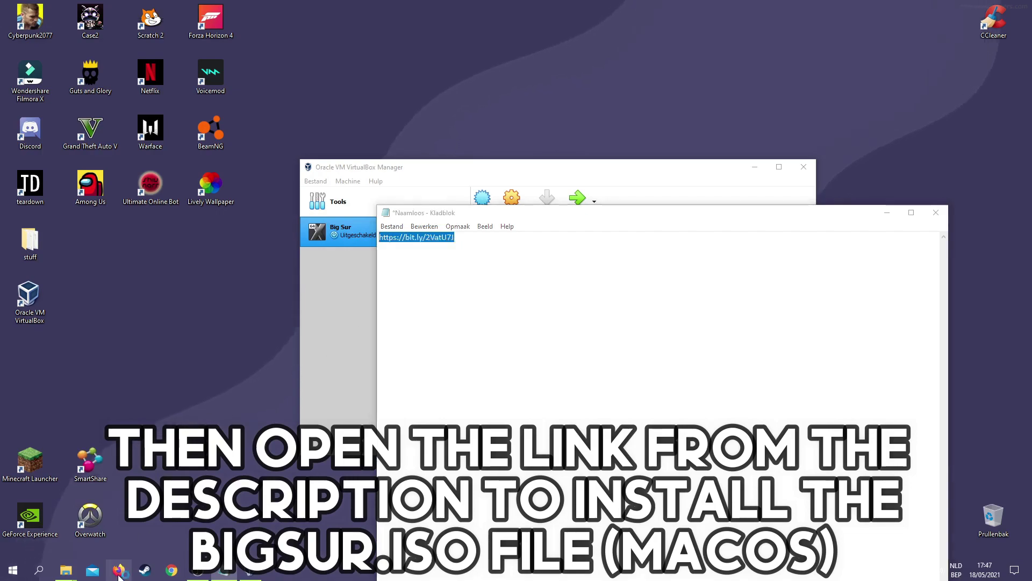
right_click(364, 32)
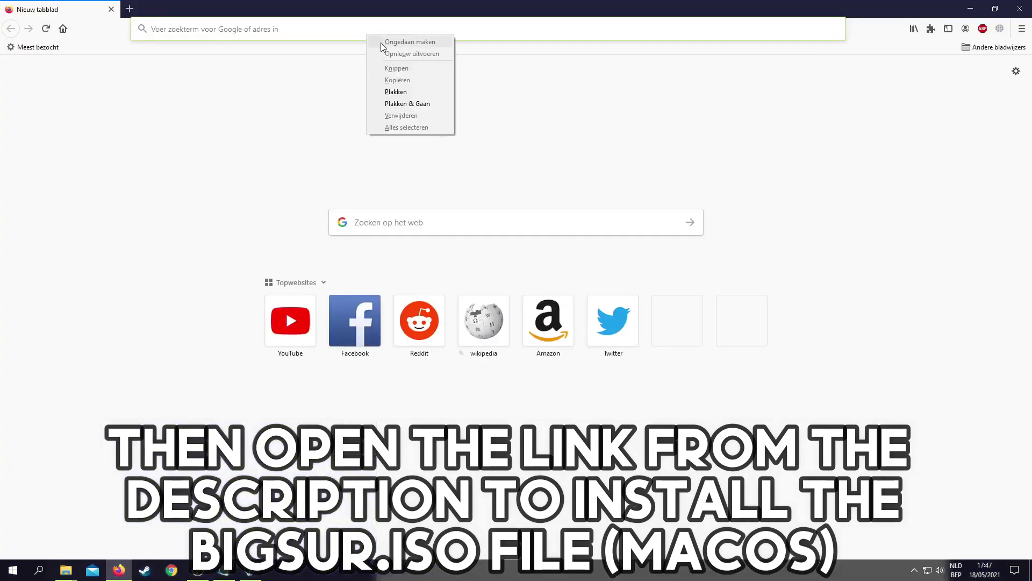
left_click(411, 105)
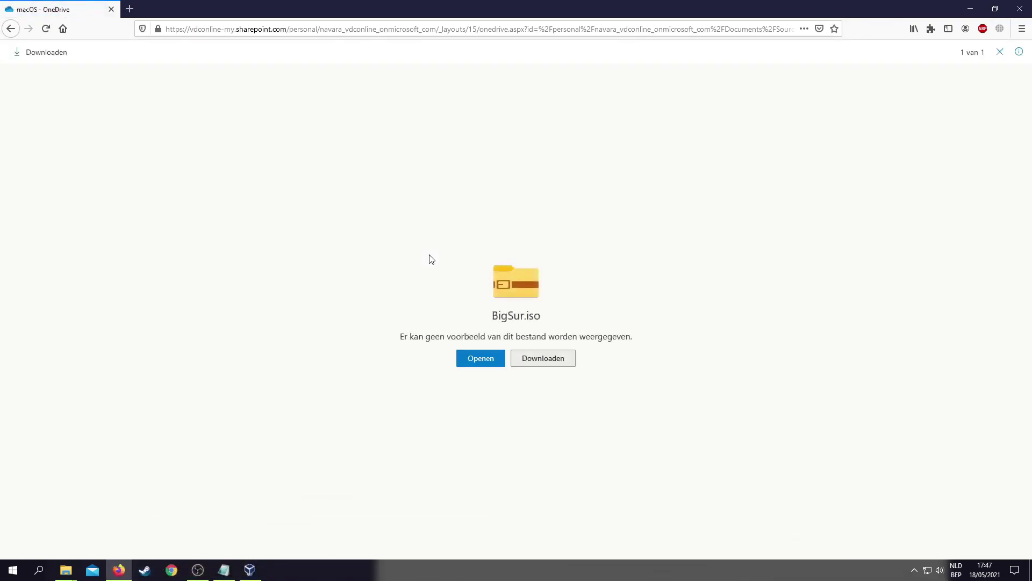
Step: Download BigSur.iso from the OneDrive page by saving the file, and minimize the Downloads folder window
left_click(548, 357)
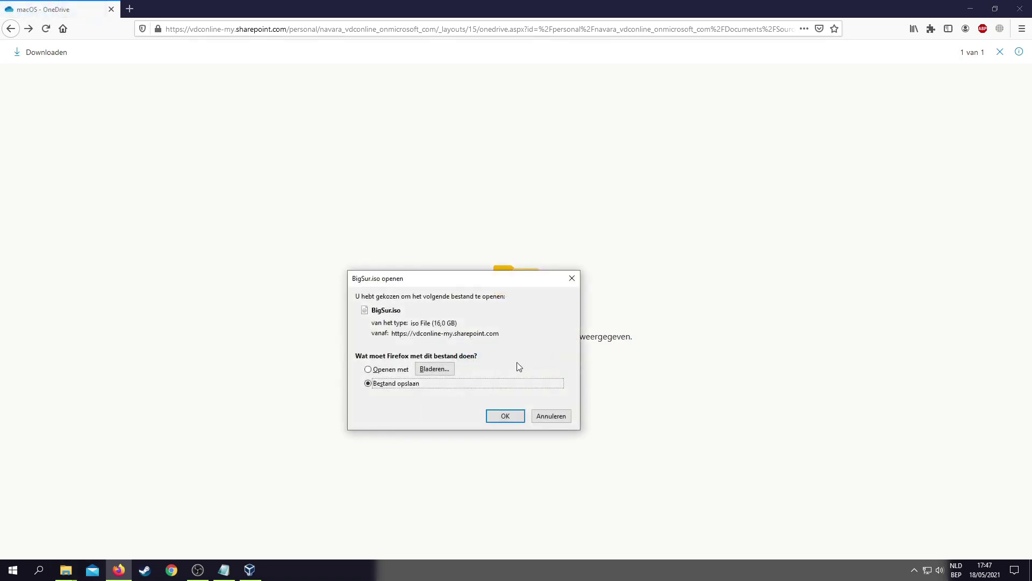
left_click(505, 416)
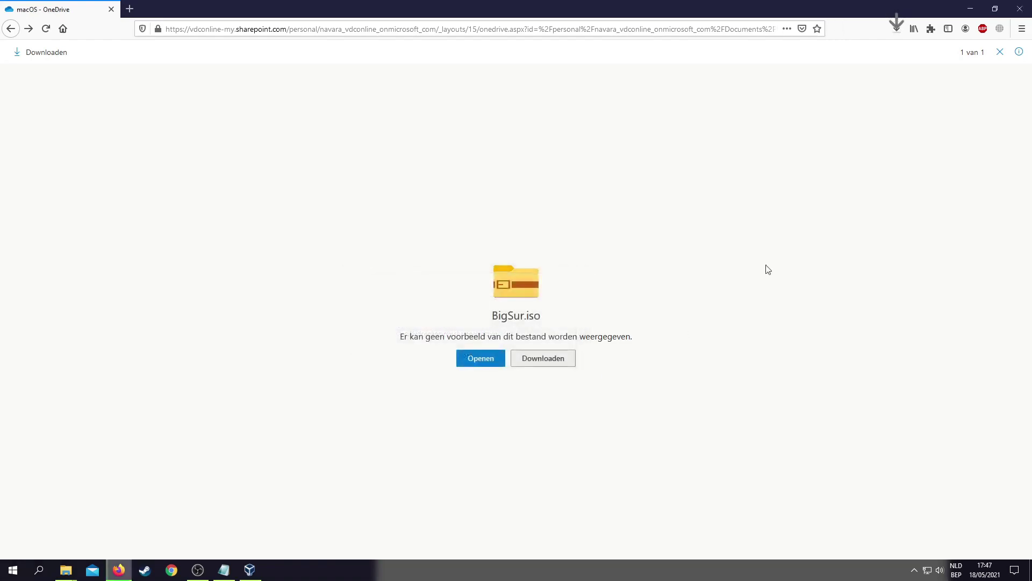
left_click(896, 30)
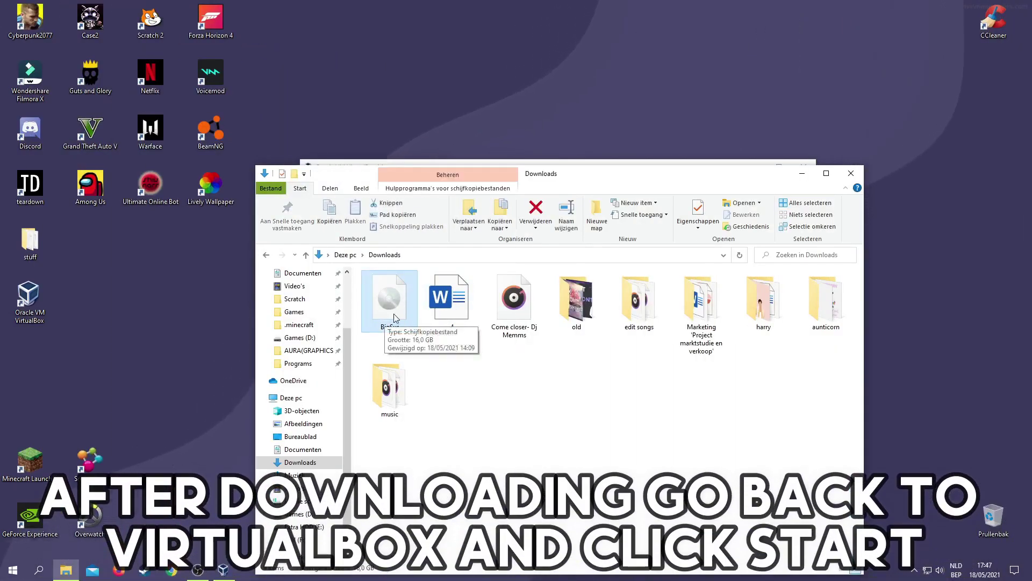
left_click(801, 173)
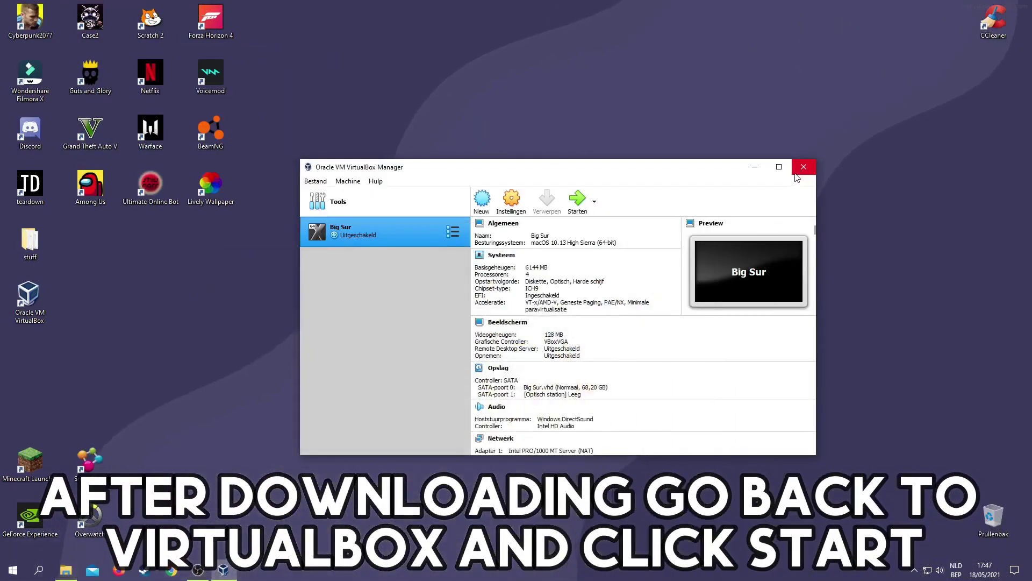
Step: Start the Big Sur virtual machine, adding BigSur.iso from Downloads as its startup disk and booting from it
left_click(577, 203)
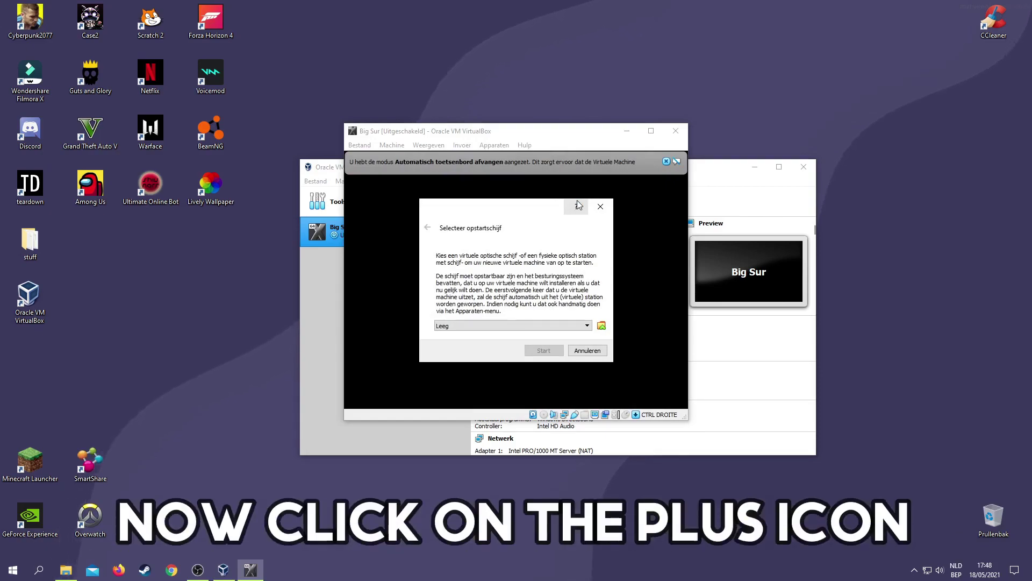
left_click(601, 326)
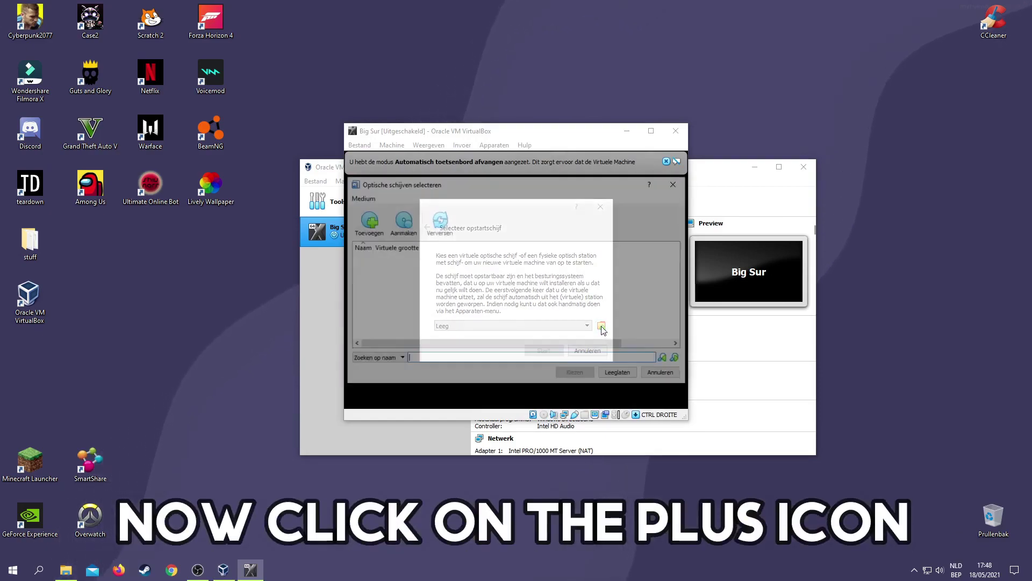
left_click(367, 220)
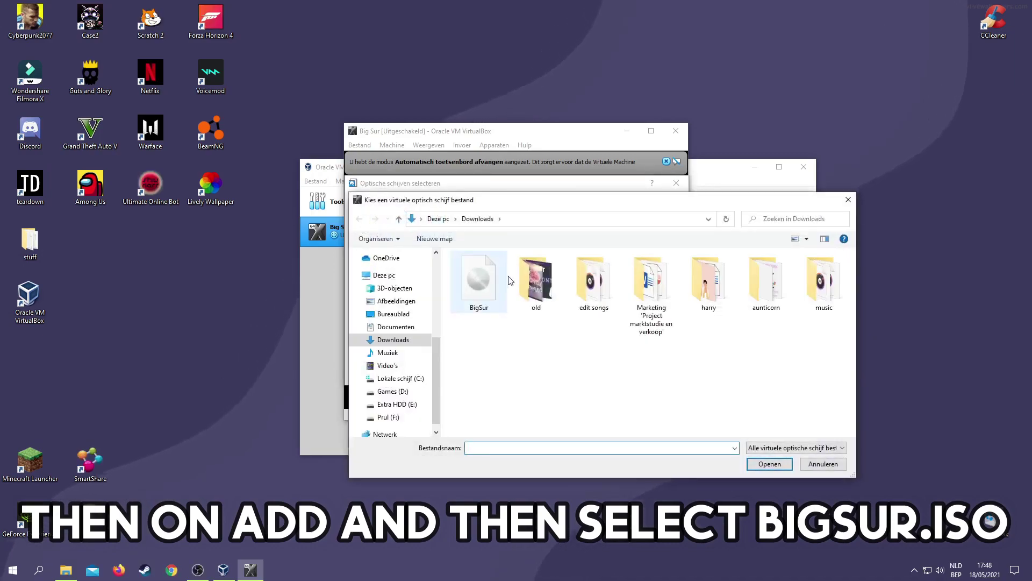
left_click(478, 280)
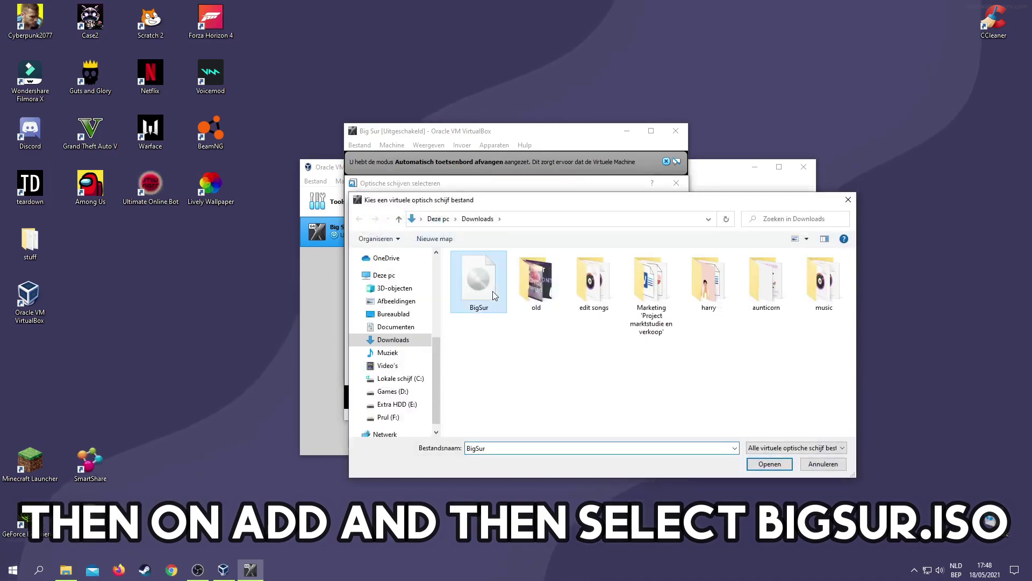
left_click(768, 463)
left_click(587, 377)
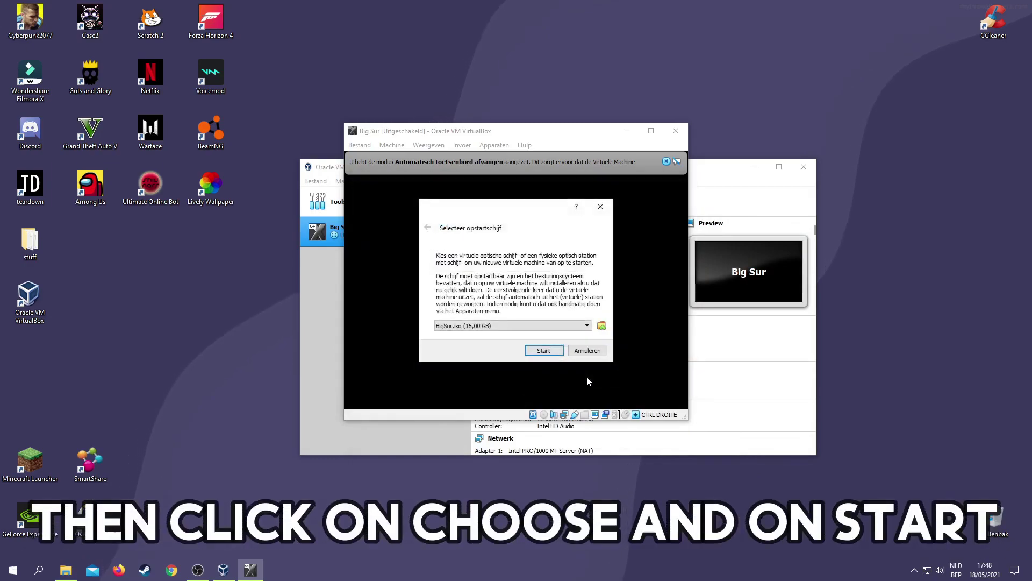
left_click(544, 350)
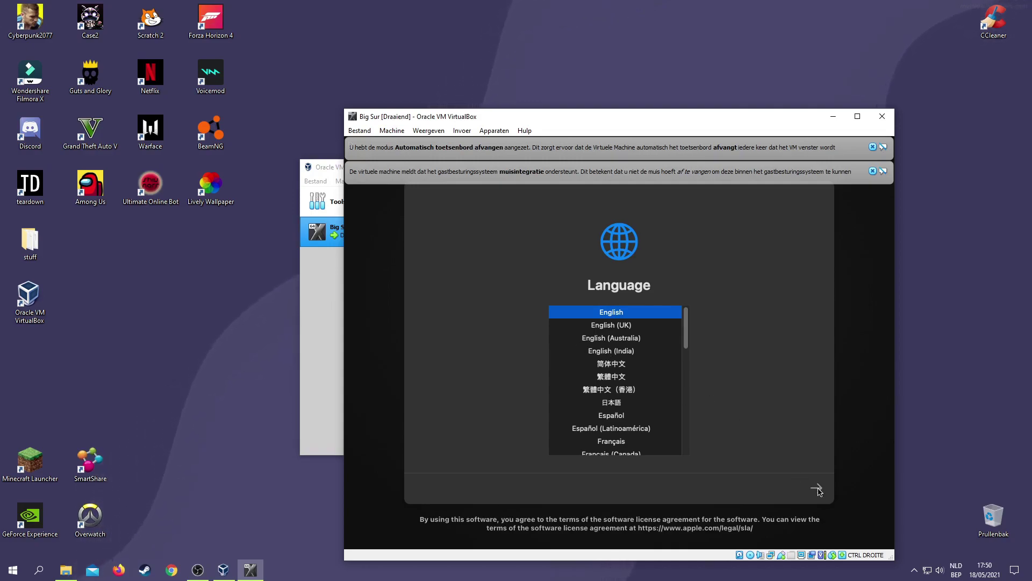
Step: Accept English as the macOS installer language and open Disk Utility
key("Return")
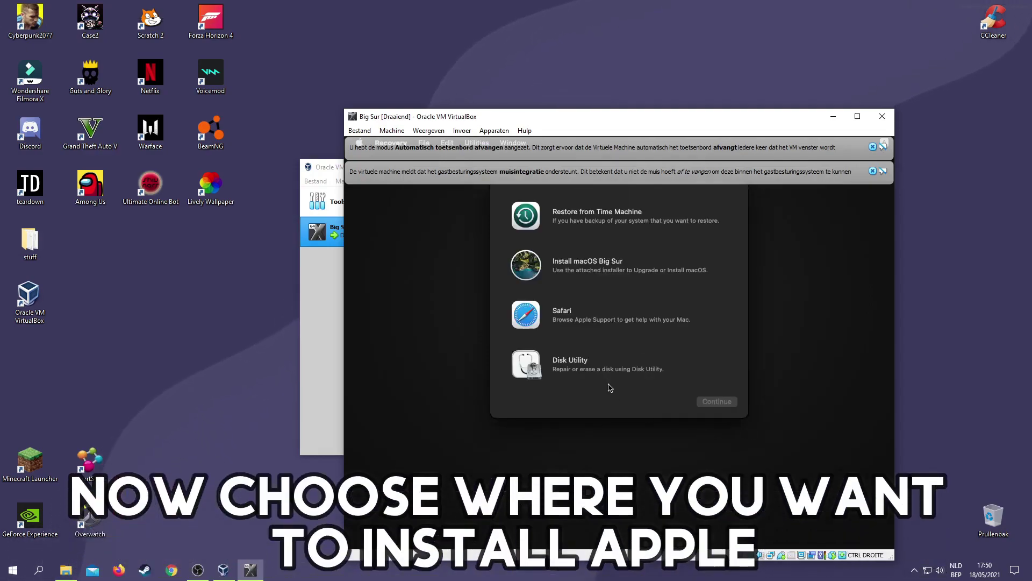
left_click(584, 364)
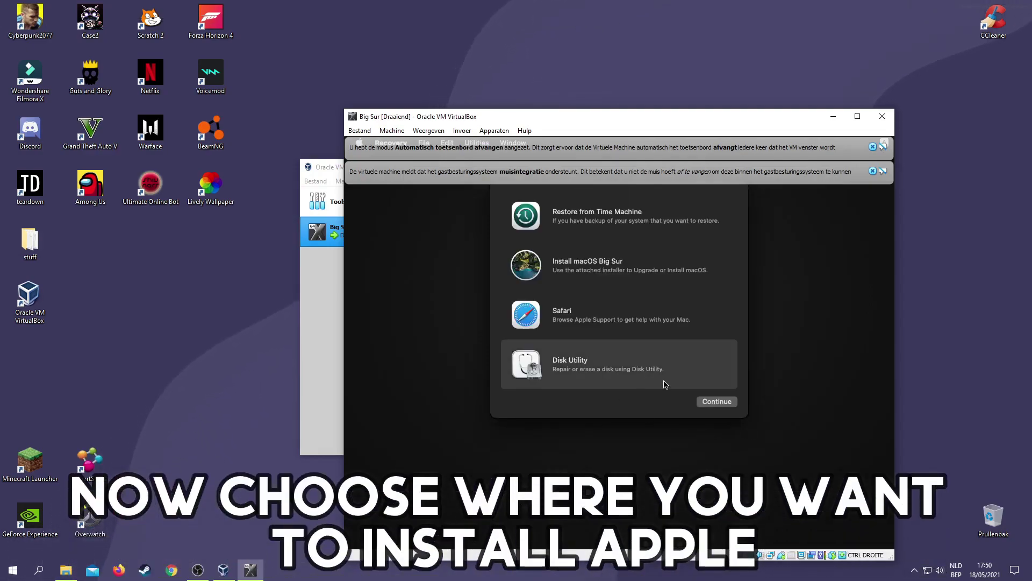
left_click(726, 405)
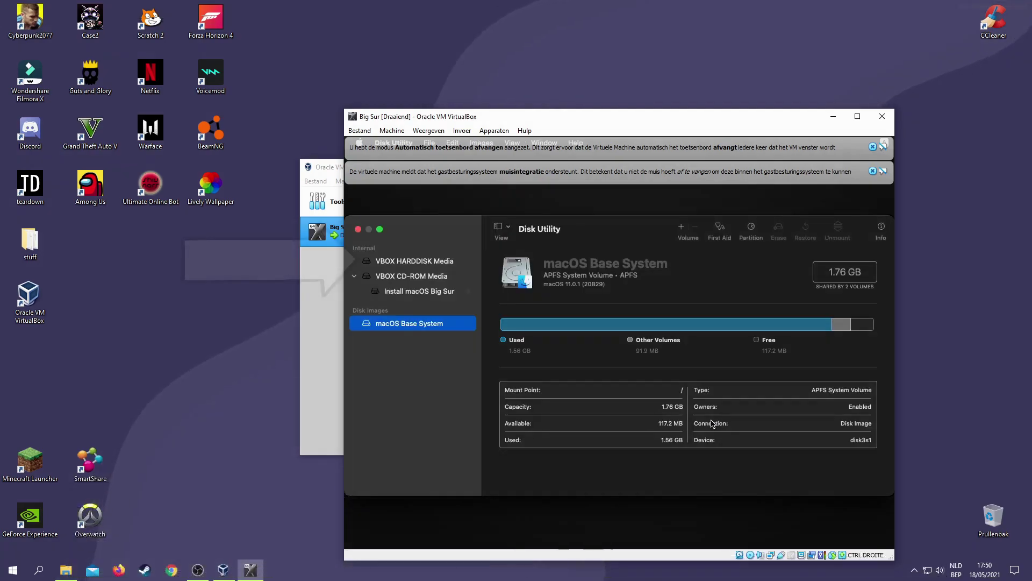
Step: Erase VBOX HARDDISK Media with the name MAC, APFS format and GUID Partition Map scheme
left_click(430, 261)
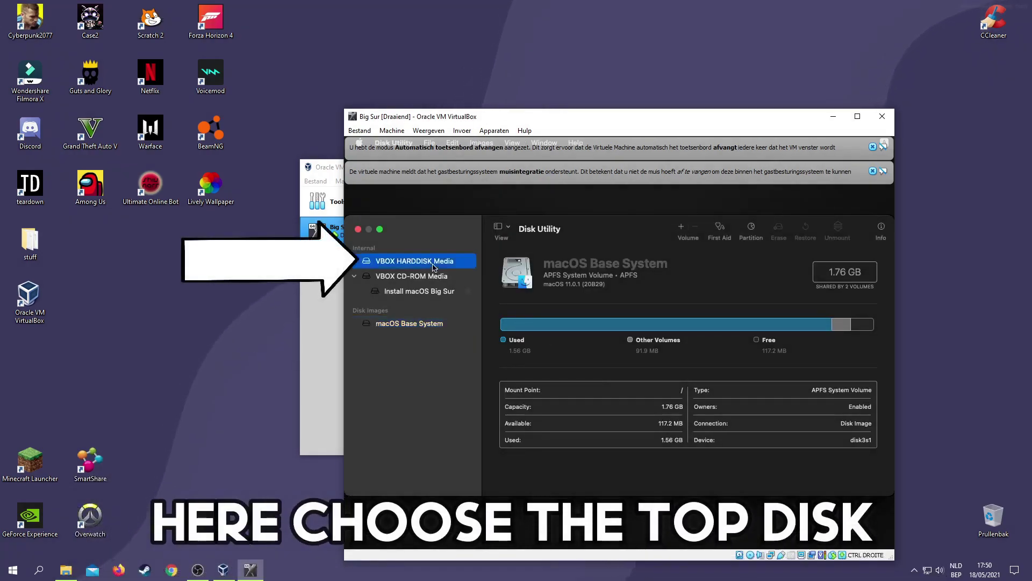
right_click(435, 265)
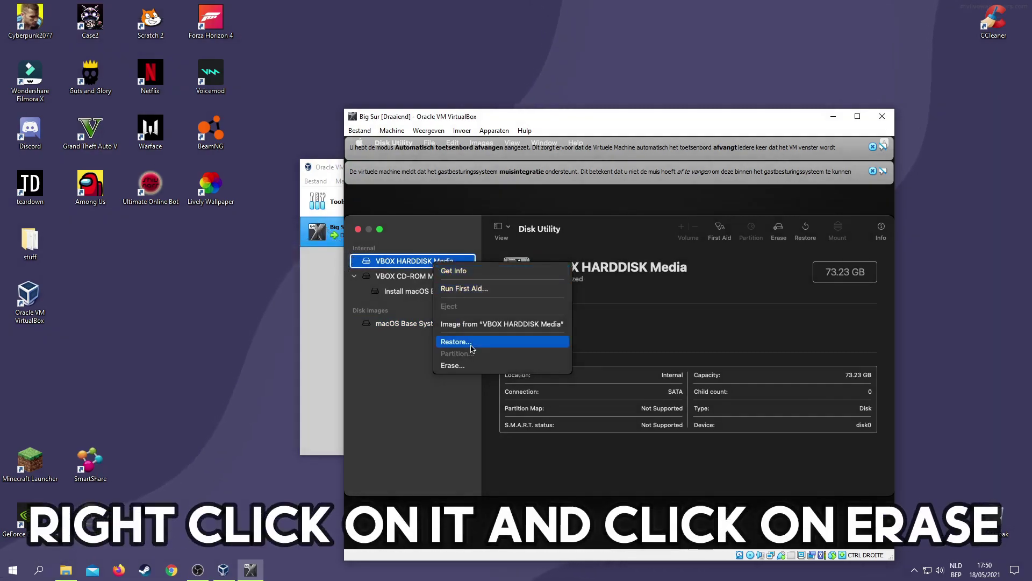
left_click(462, 365)
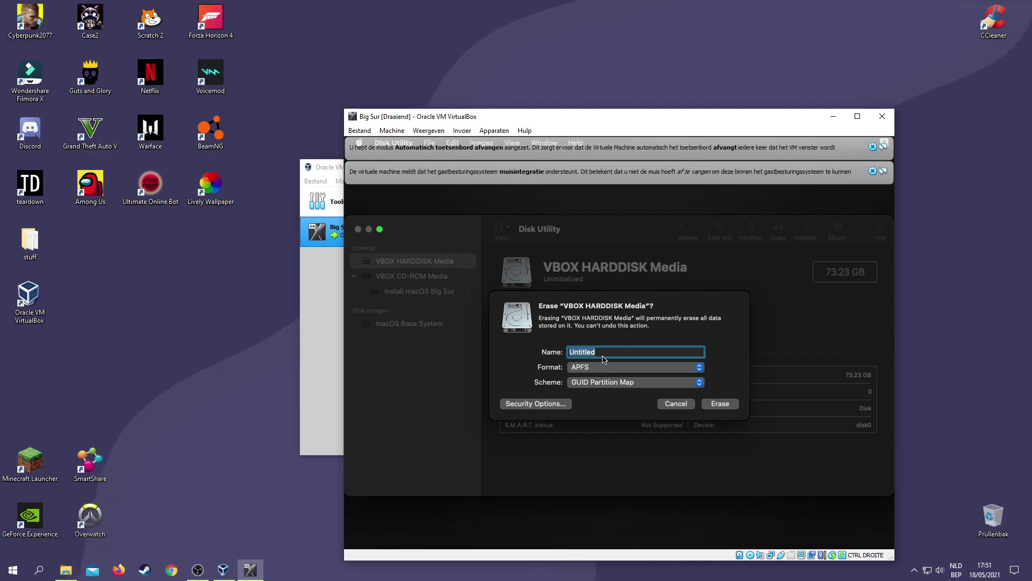
type("MAC")
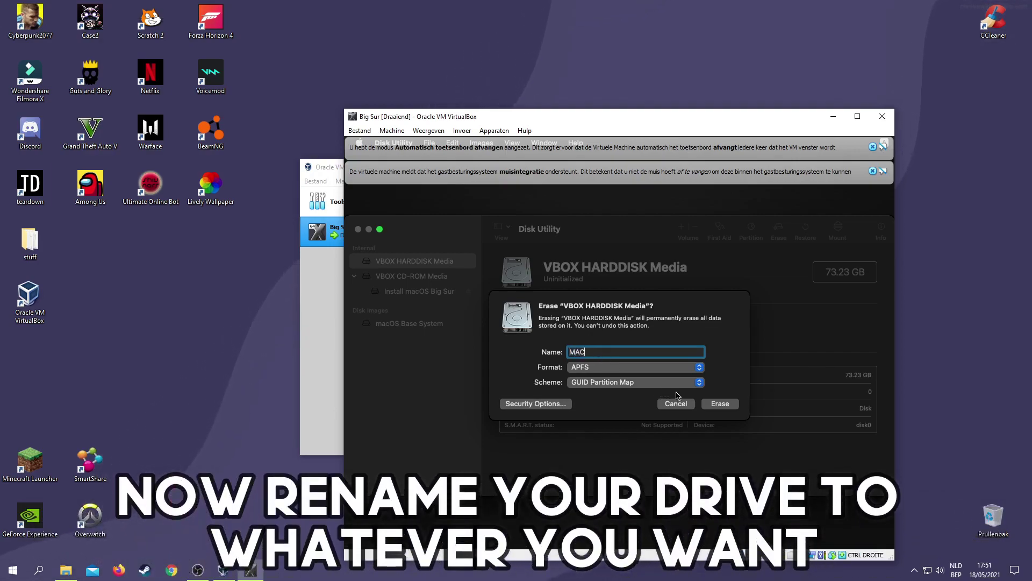
left_click(715, 404)
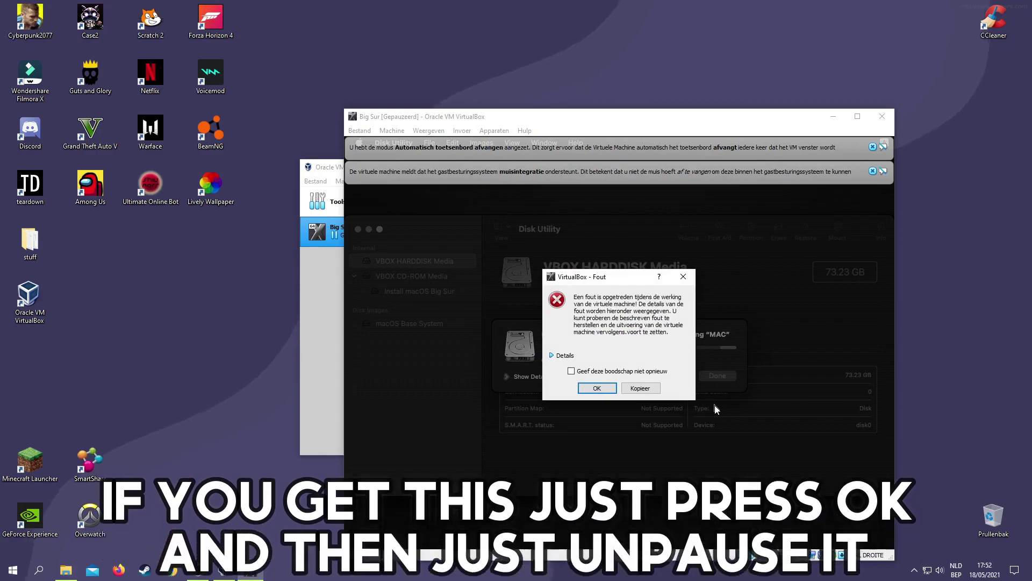
Step: Dismiss the VirtualBox error, resume the paused Big Sur machine and close the completed disk erase dialog
left_click(598, 387)
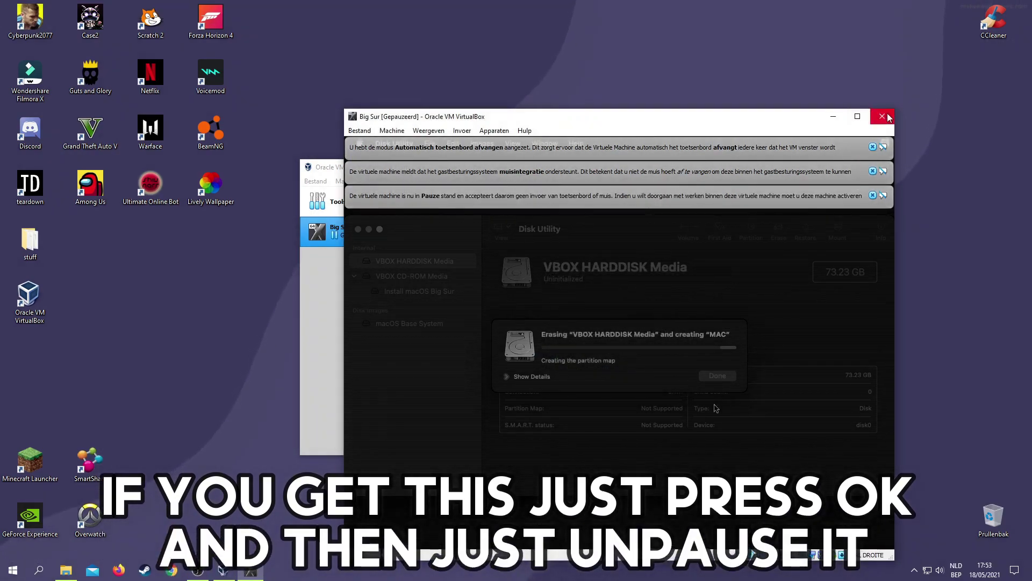
left_click(392, 130)
mouse_move(428, 131)
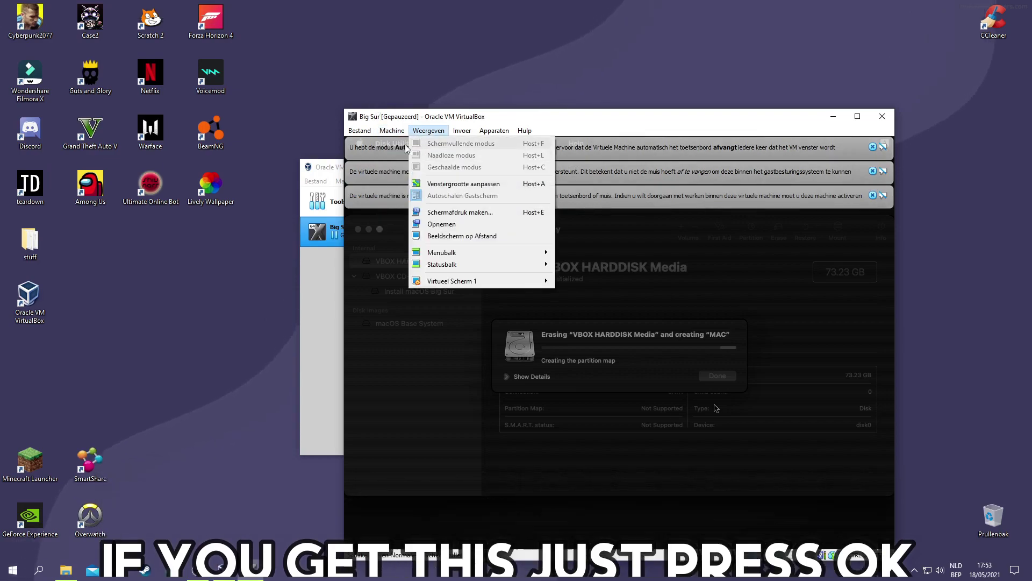
mouse_move(392, 131)
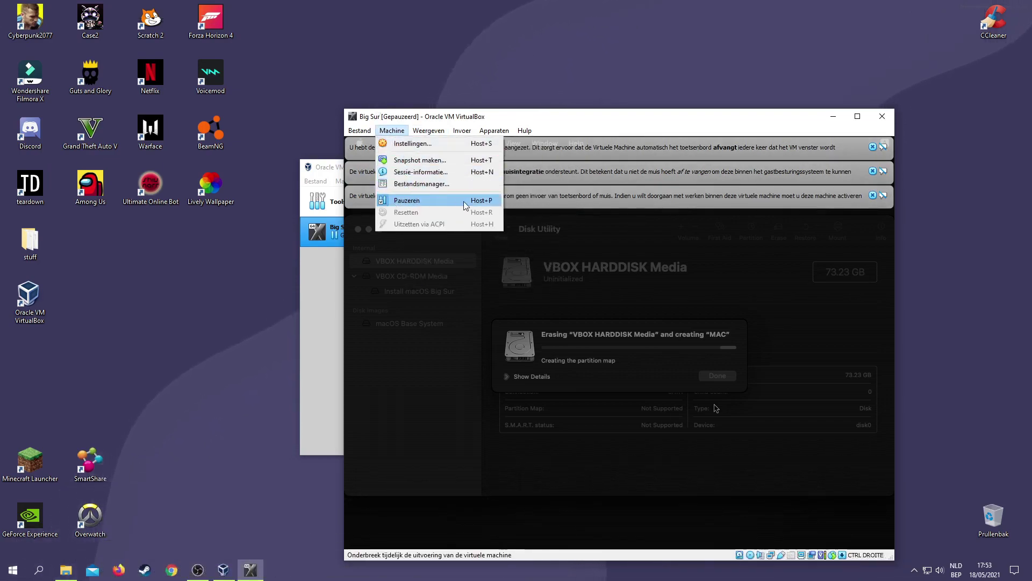
left_click(414, 203)
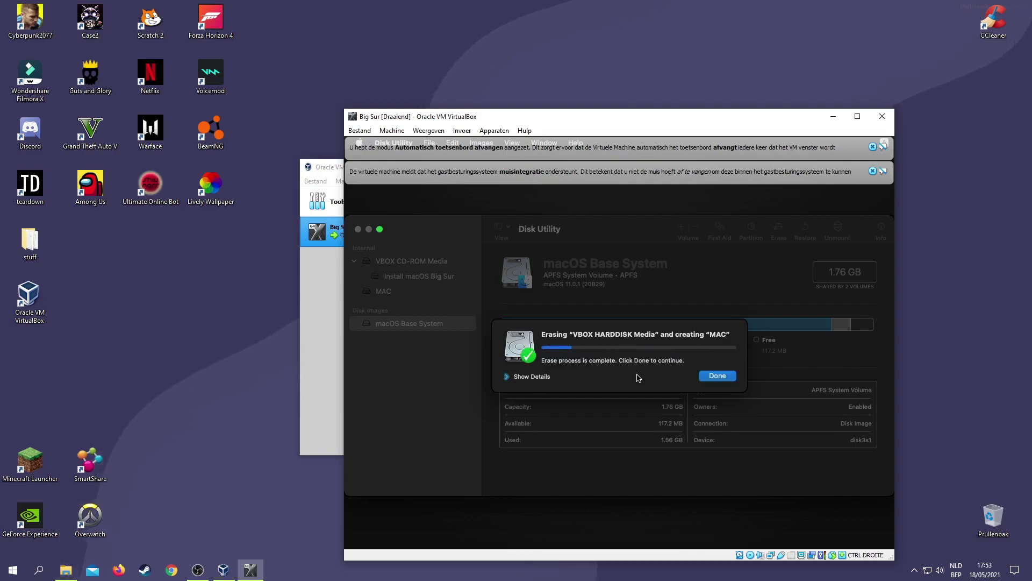
left_click(718, 376)
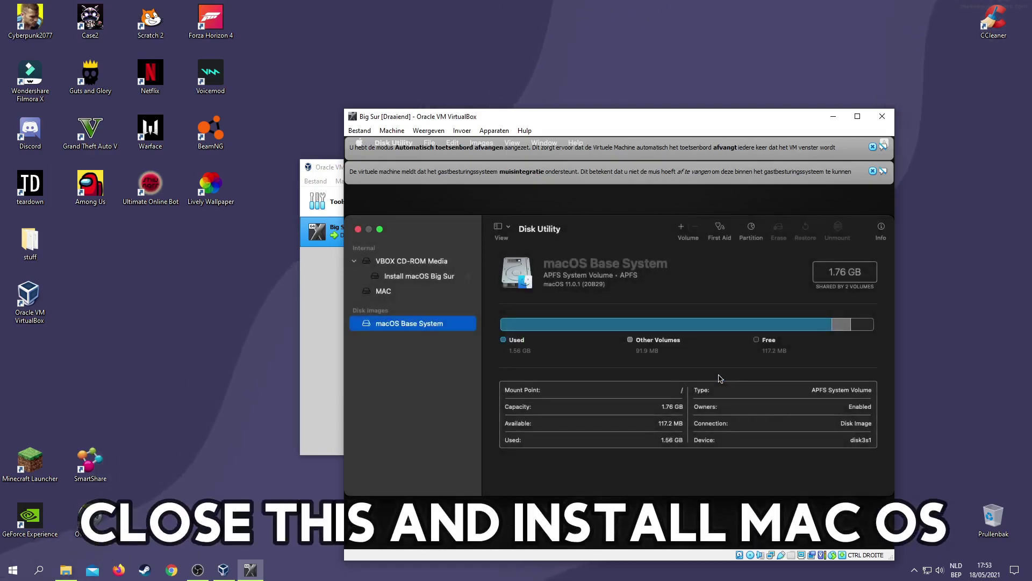
Step: Close Disk Utility and launch the Install macOS Big Sur option from the recovery window
left_click(358, 229)
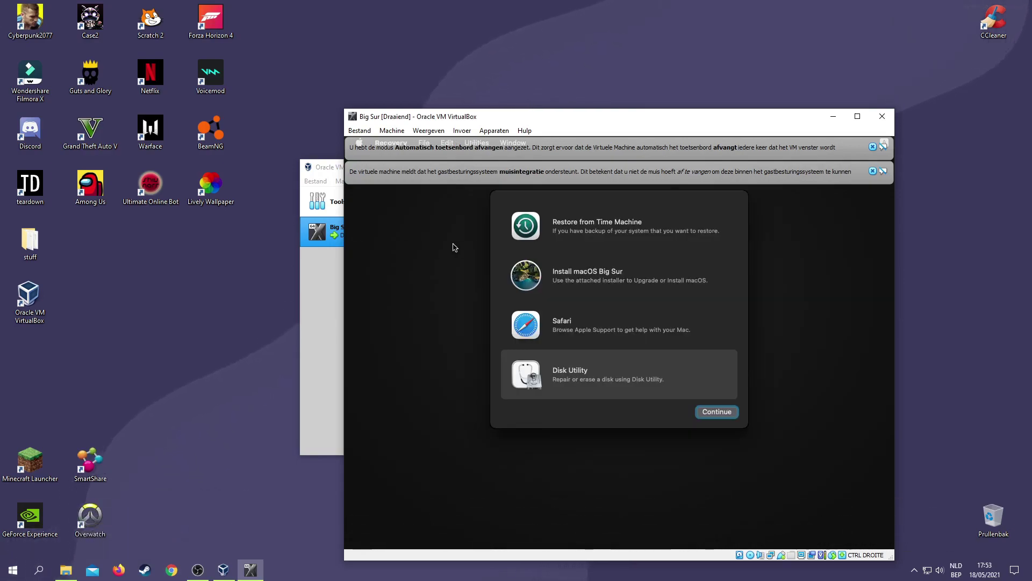
left_click(597, 288)
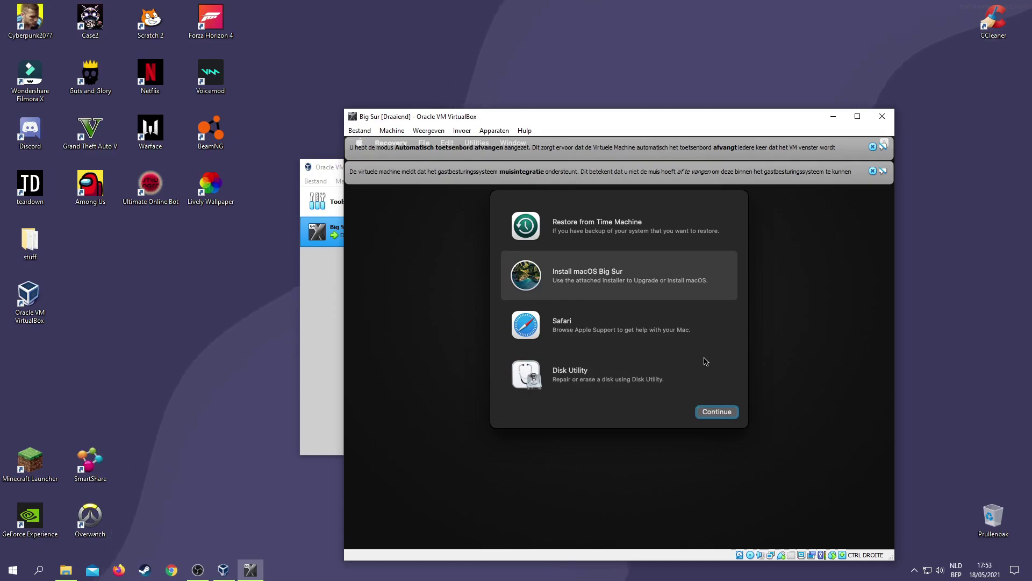
left_click(715, 421)
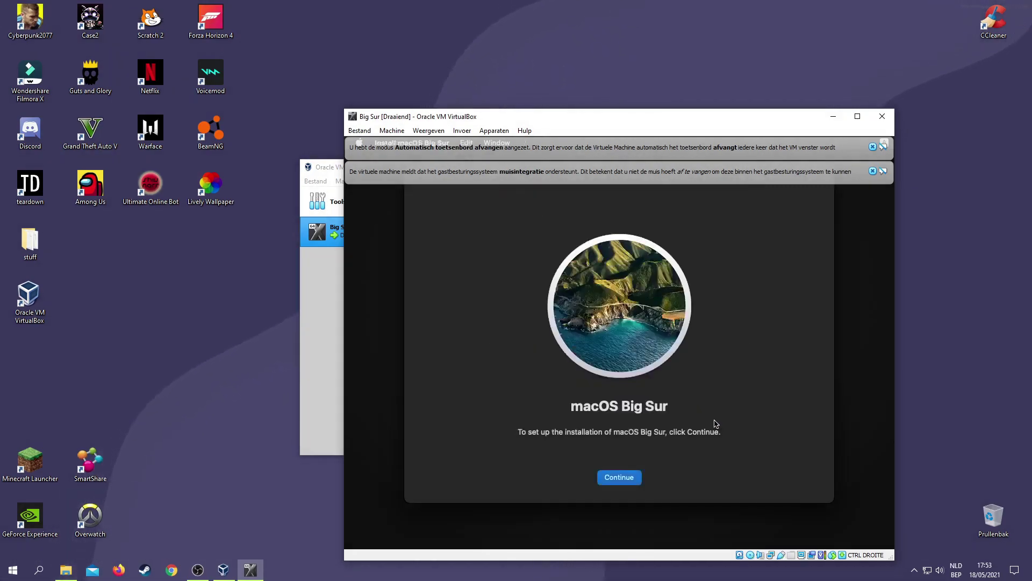
Step: Continue the Big Sur installation, agree to the software license agreement and select the MAC disk as the install target
left_click(629, 478)
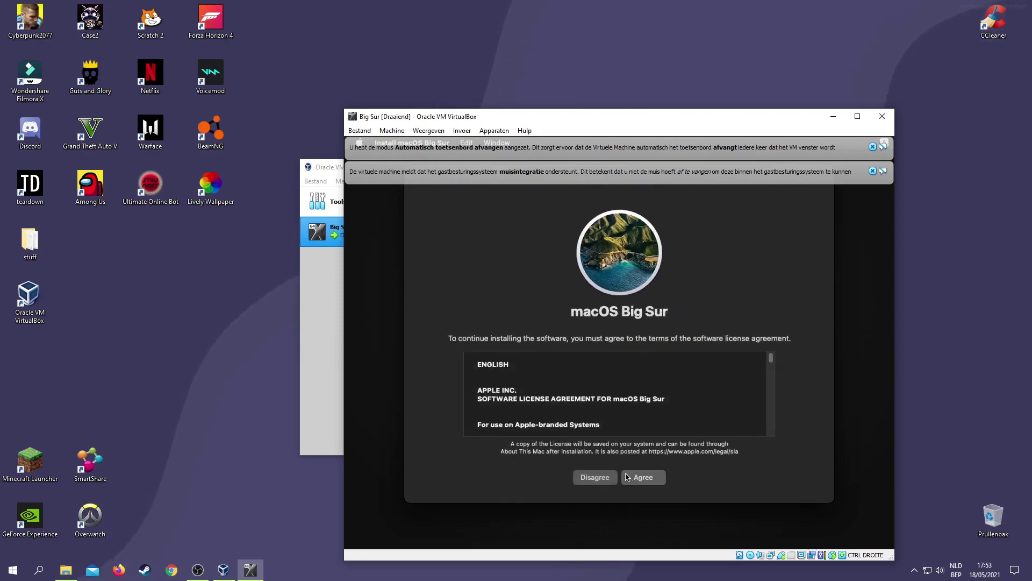
left_click(626, 475)
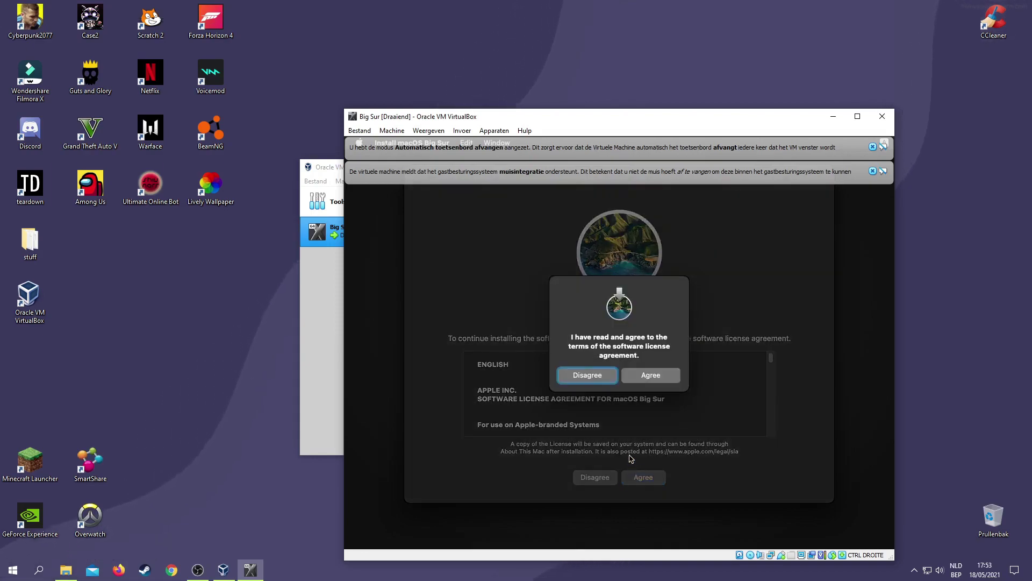
left_click(645, 374)
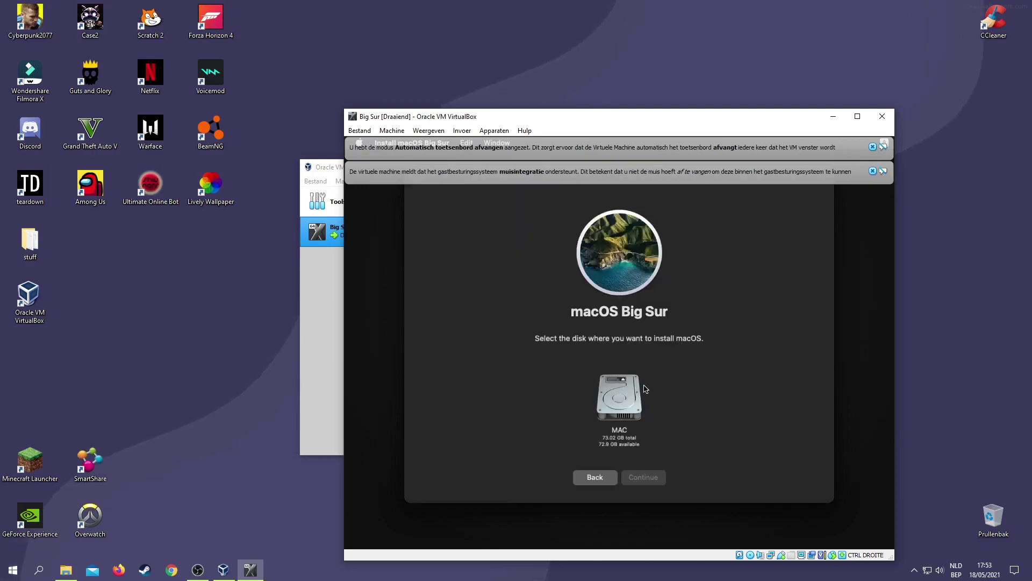
left_click(622, 404)
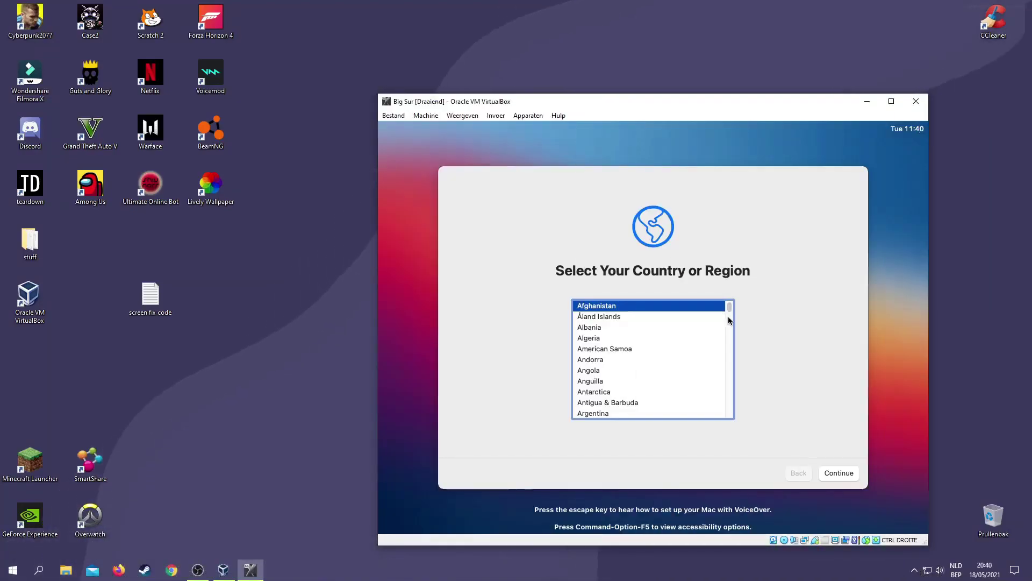
Step: Look through the country or region list and submit the filled-in computer account form in macOS setup
scroll(729, 359, "down", 8)
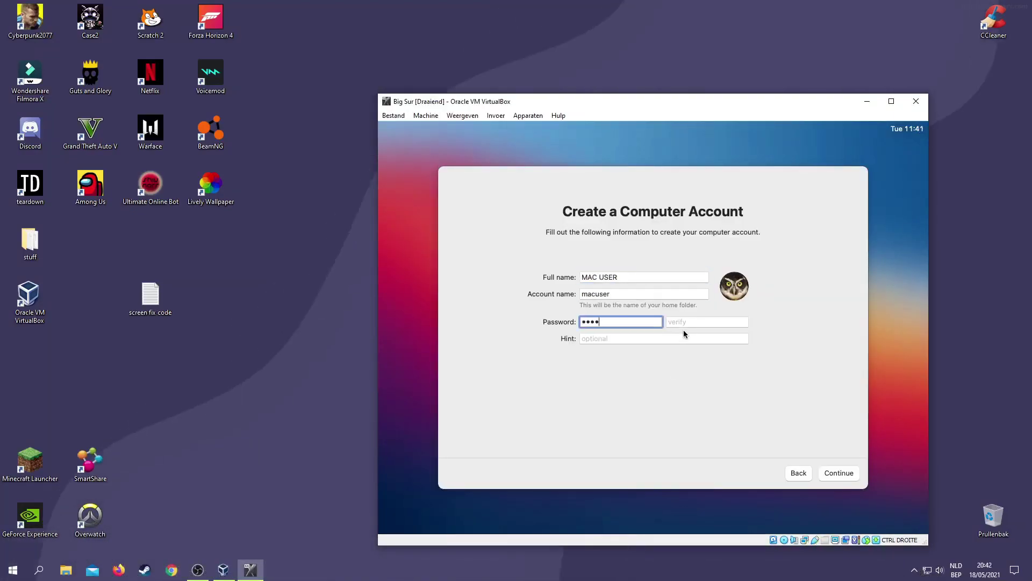
left_click(833, 475)
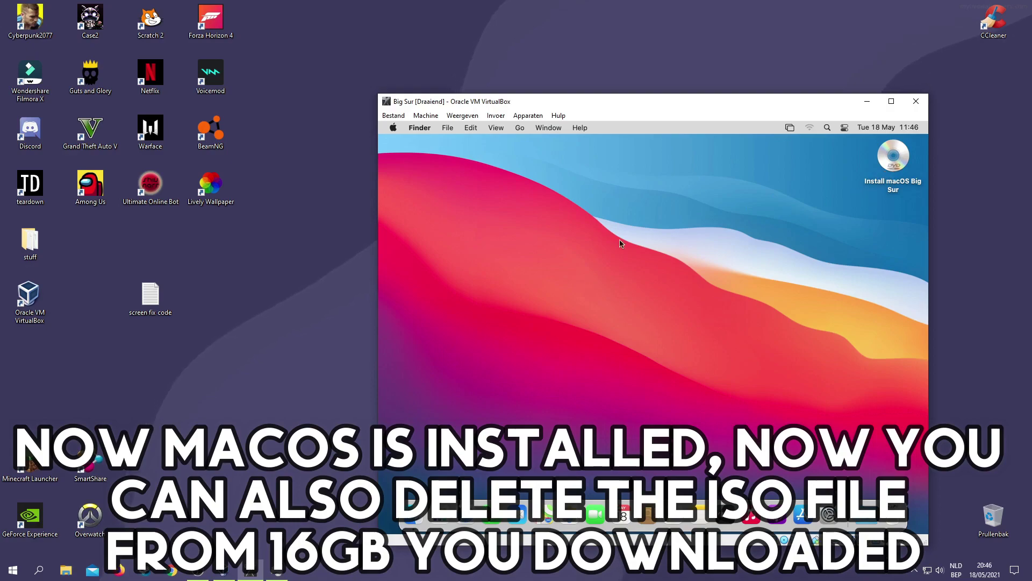
left_click_drag(626, 279, 521, 219)
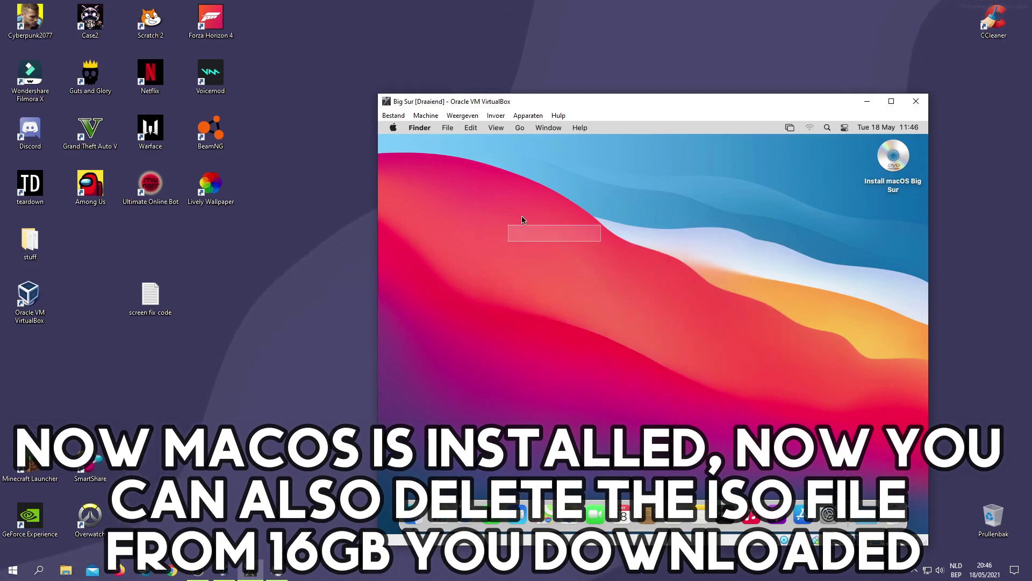
left_click_drag(612, 211, 539, 405)
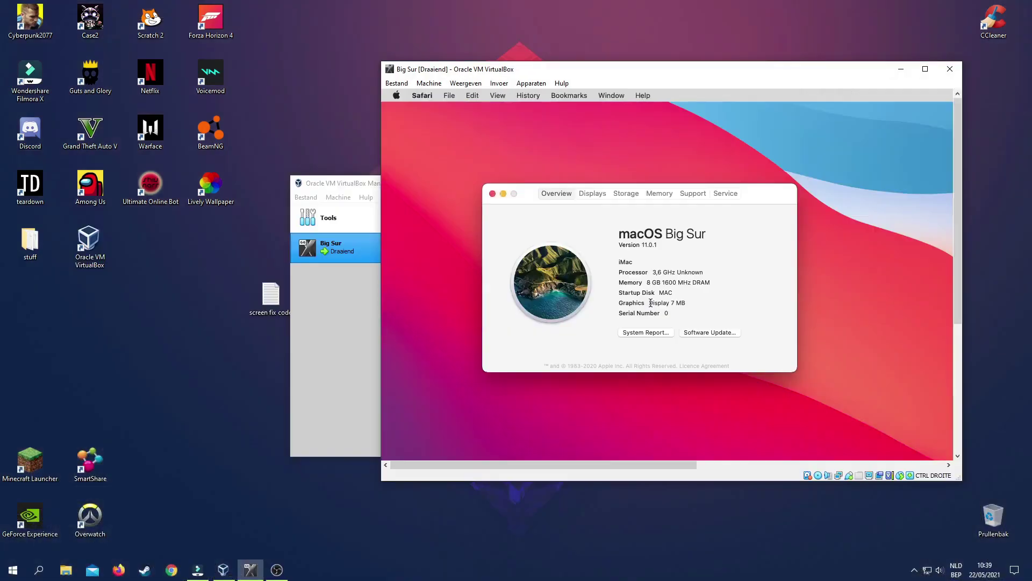
Step: Check the display memory listed under Graphics in the macOS overview window, and close that window
left_click_drag(650, 303, 679, 304)
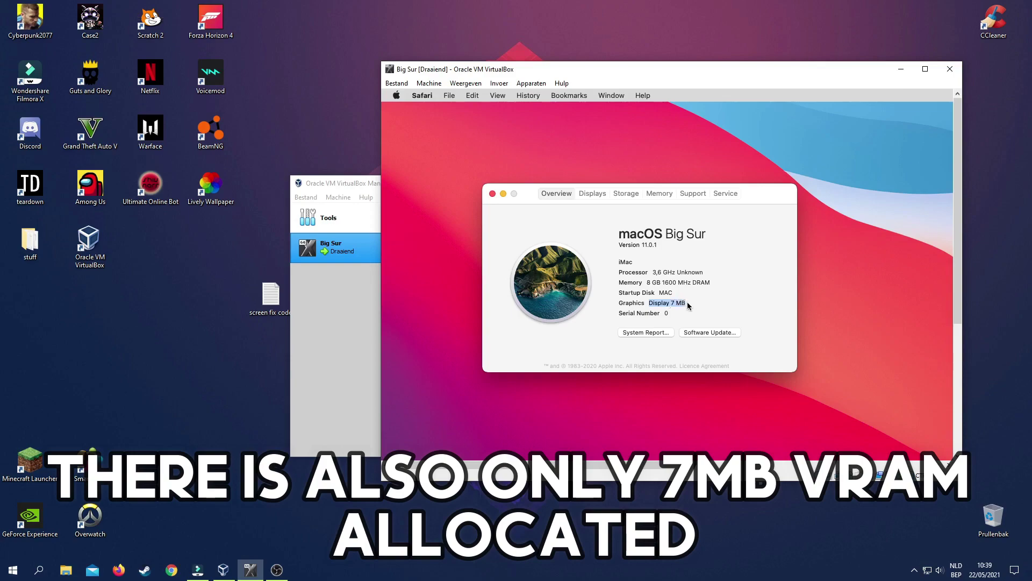
left_click_drag(671, 304, 686, 304)
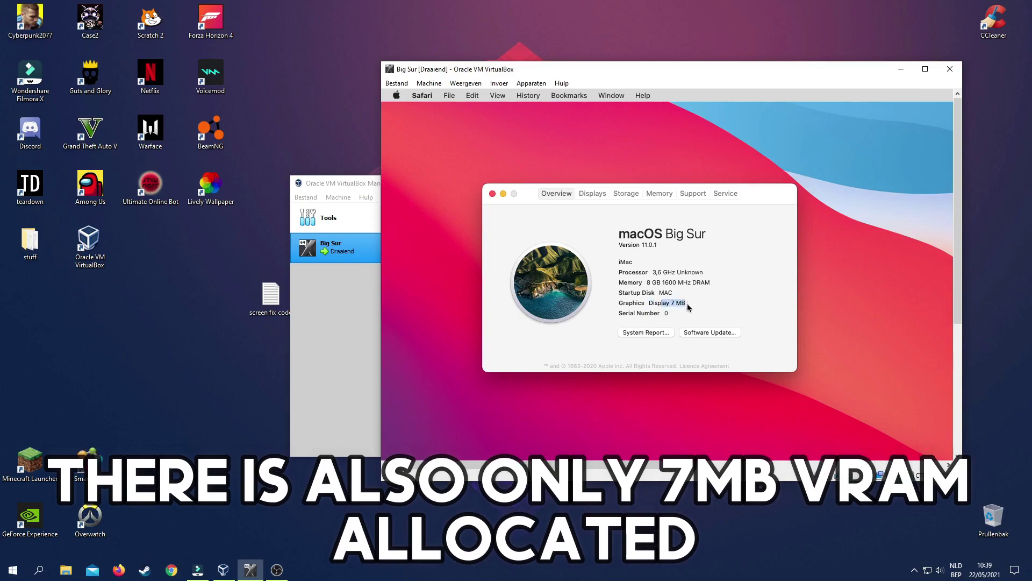
left_click(493, 194)
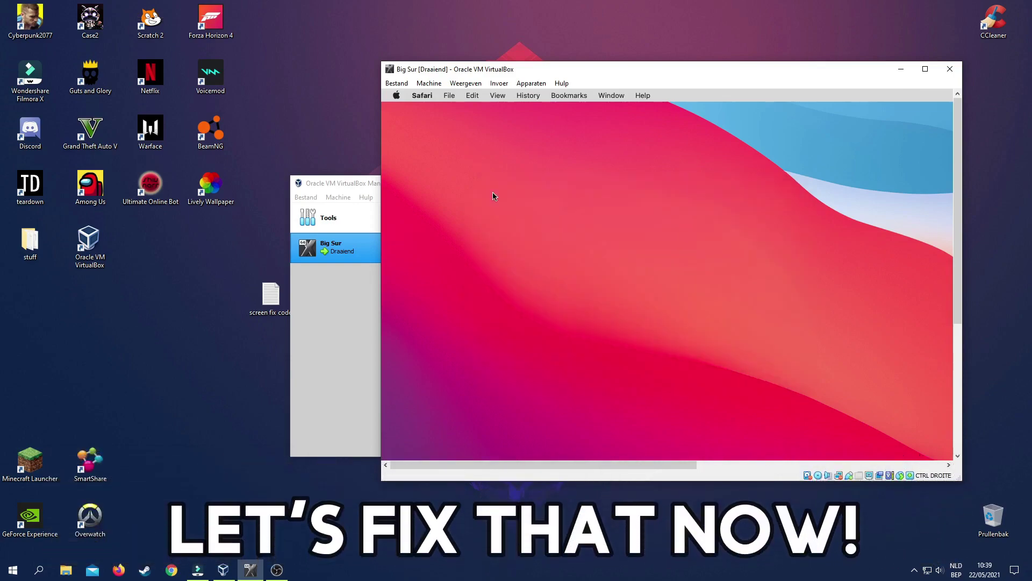
Step: Power off the Big Sur virtual machine and open Command Prompt as administrator
left_click(949, 68)
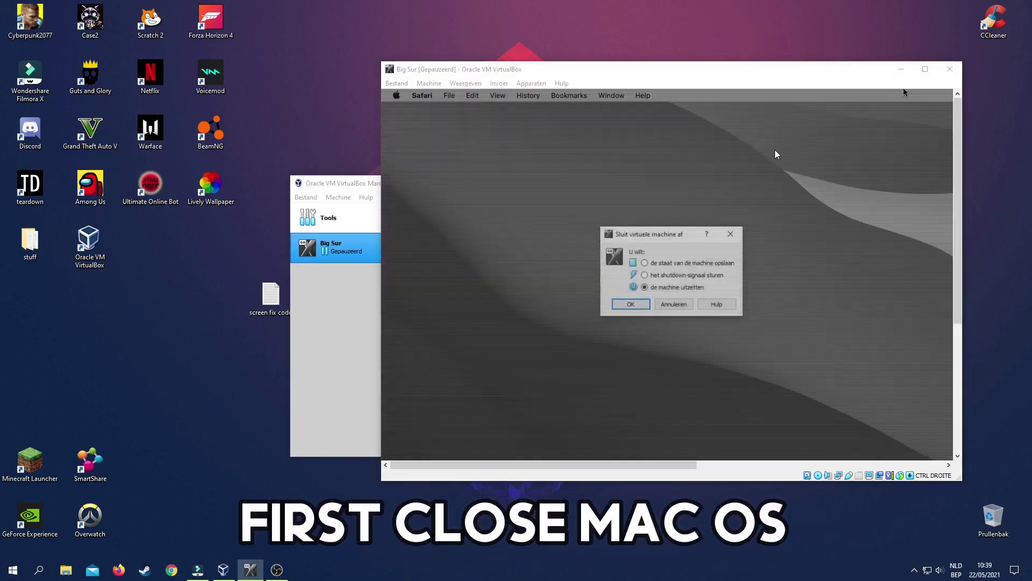
left_click(630, 305)
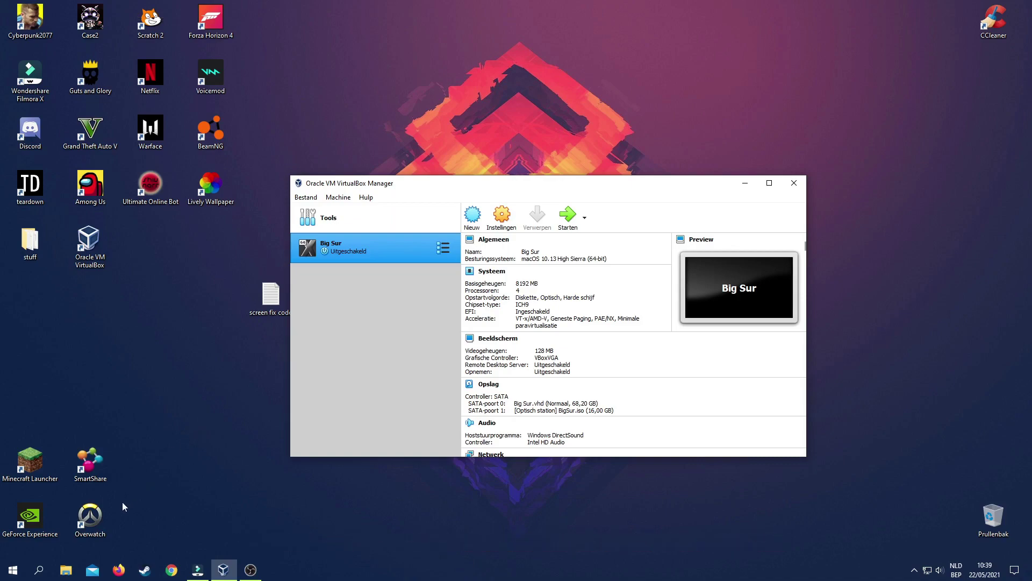
left_click(38, 569)
type("cmd")
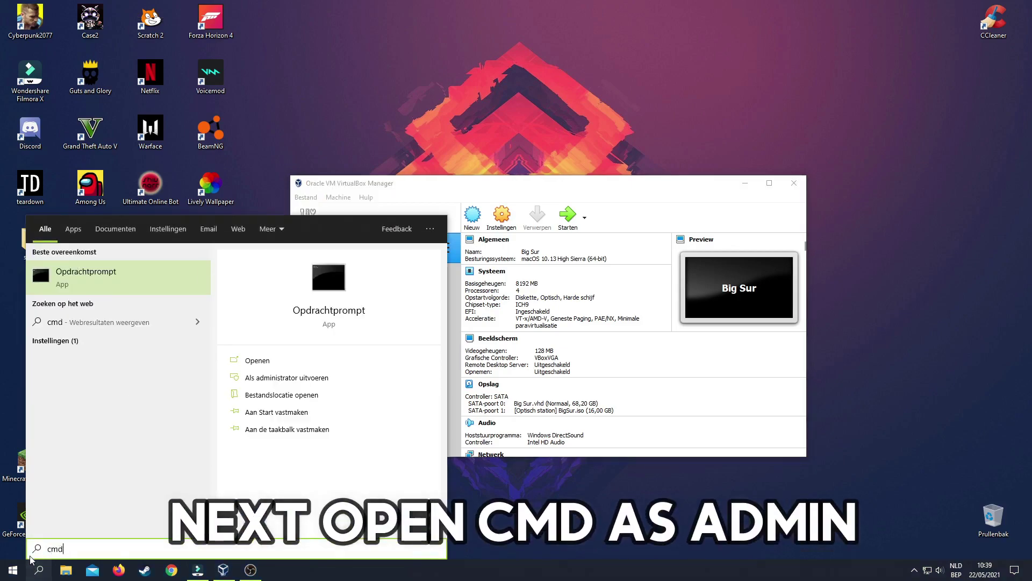
left_click(253, 377)
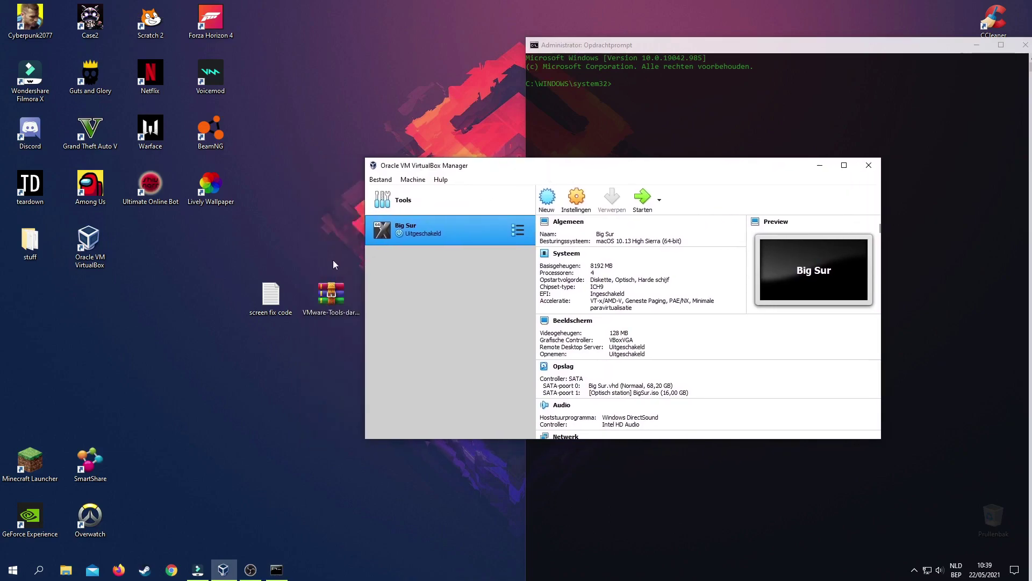
Step: Open the screen fix code text file and arrange it side by side with the administrator Command Prompt
double_click(285, 285)
left_click_drag(481, 173, 0, 178)
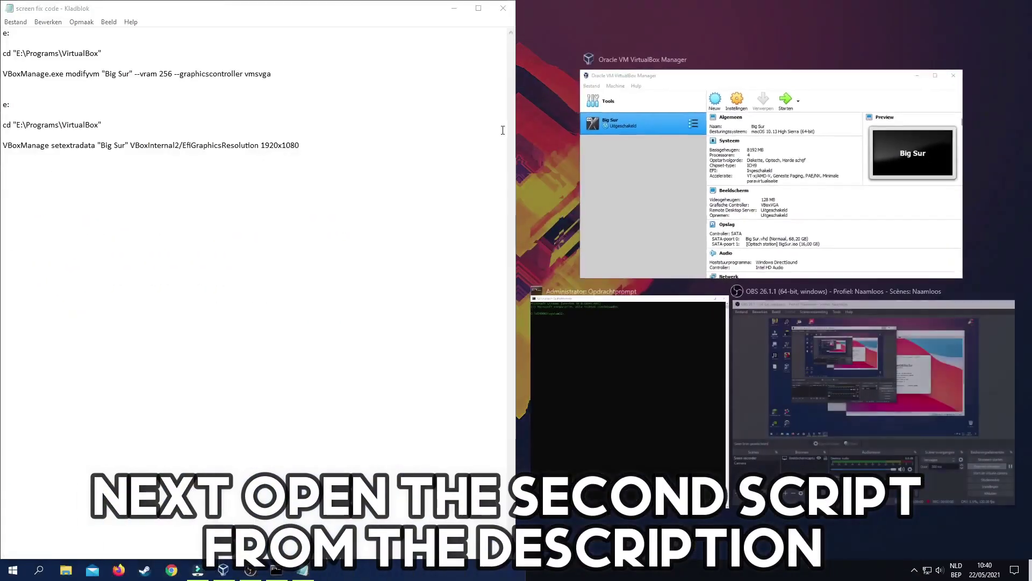
left_click(596, 346)
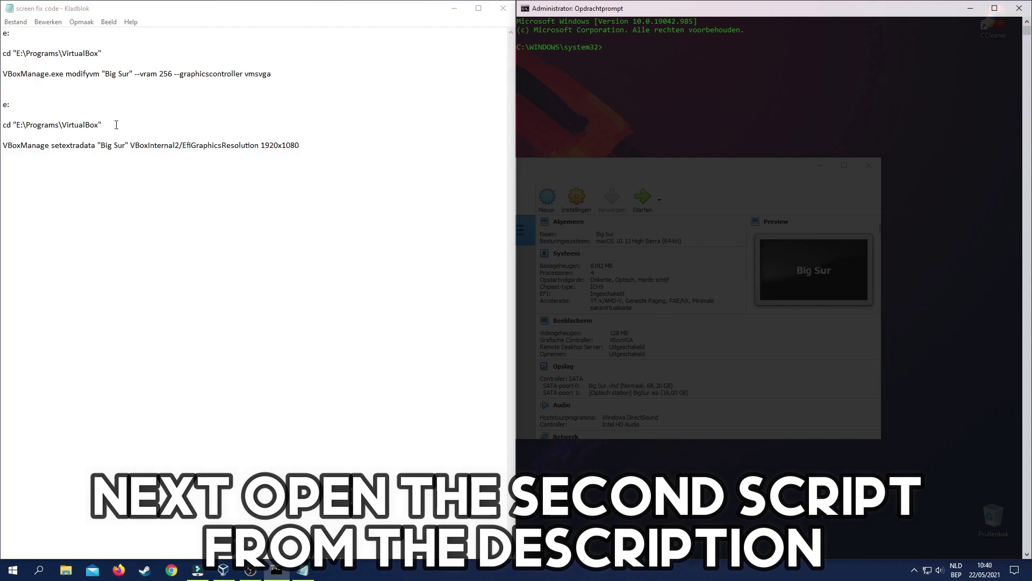
Step: Switch Command Prompt to drive e: and change to the "E:\Programs\VirtualBox" folder, using the first two script lines
left_click_drag(16, 34, 1, 33)
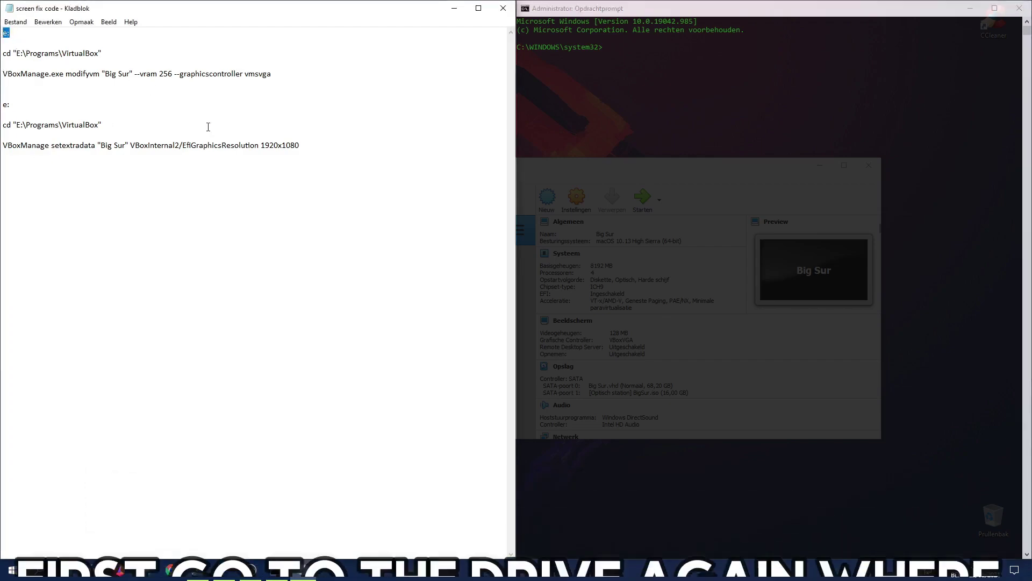
left_click(637, 47)
key("Return")
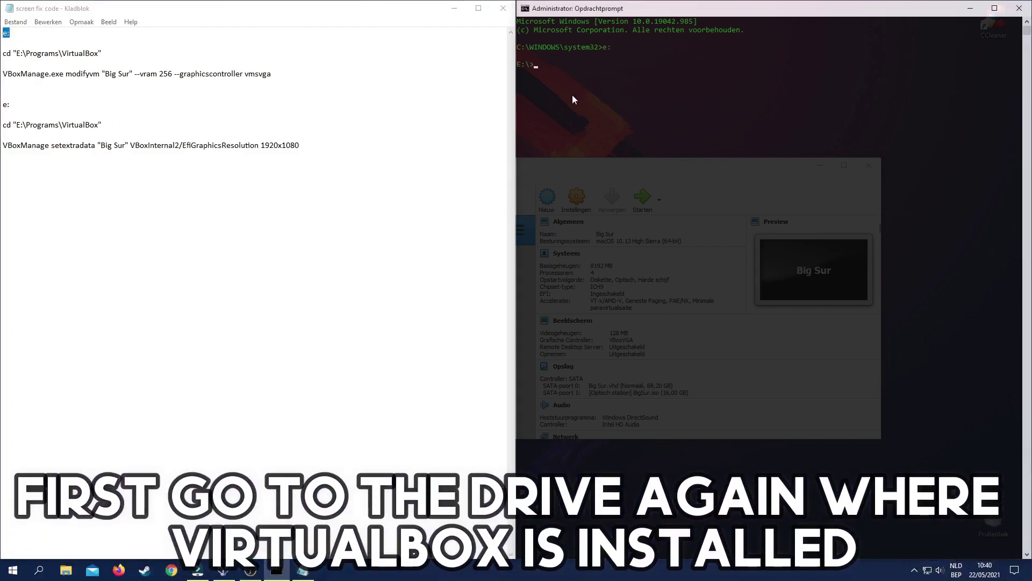
left_click_drag(4, 55, 103, 53)
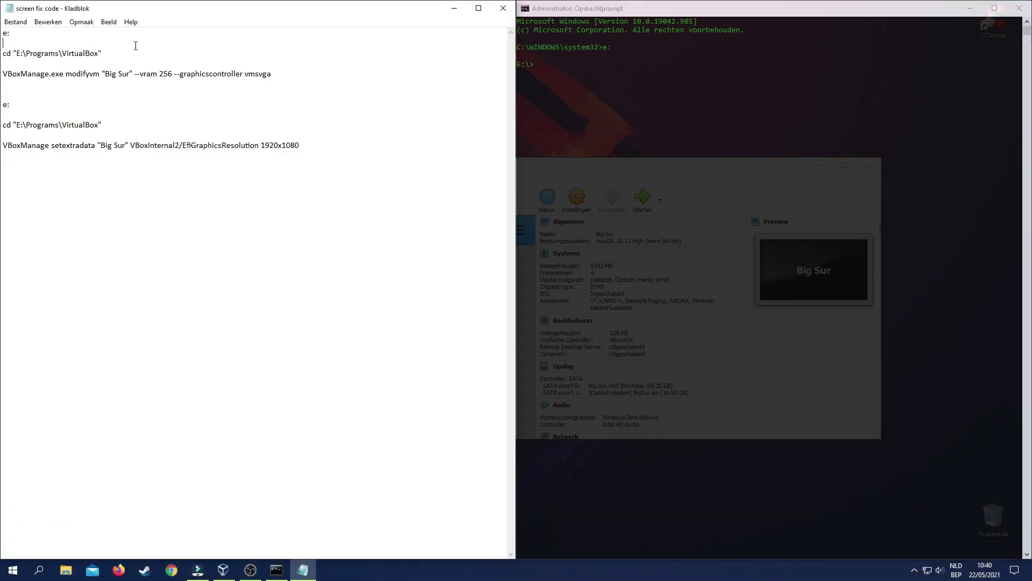
right_click(547, 67)
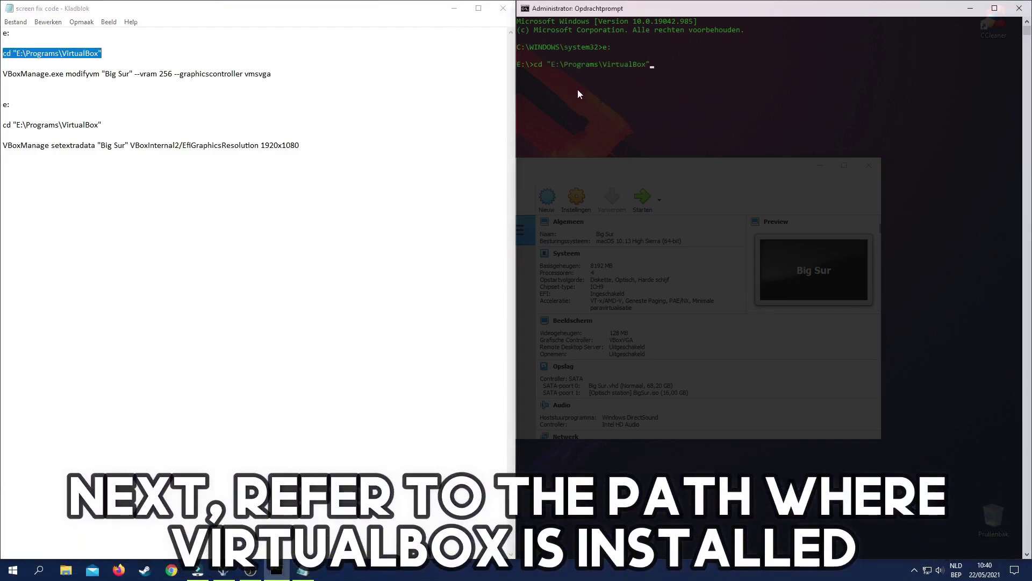
key("Return")
Step: Copy and run the script line VBoxManage.exe modifyvm "Big Sur" --vram 256 --graphicscontroller vmsvga in Command Prompt
left_click_drag(338, 78, 3, 73)
key("super+c")
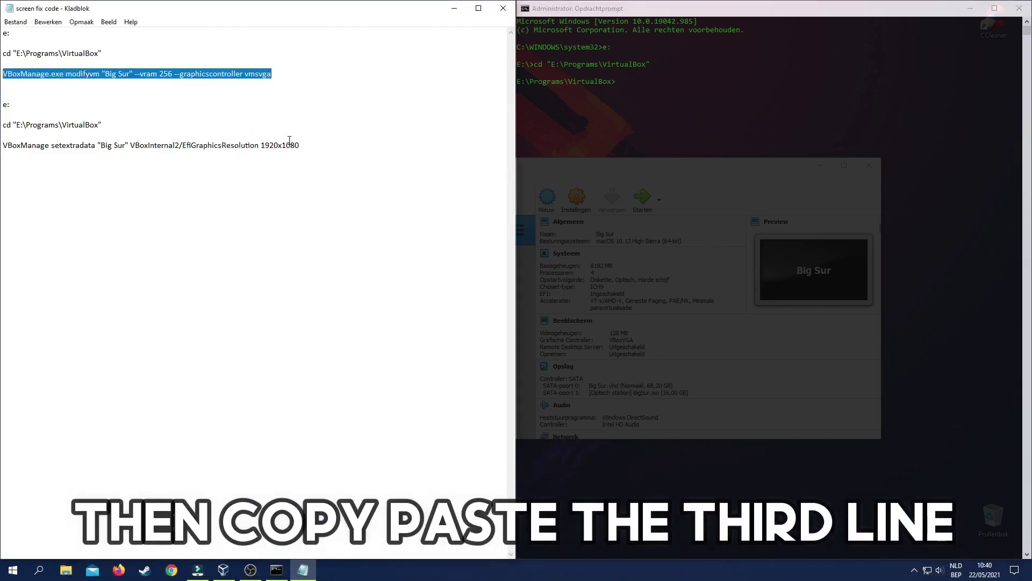
left_click(702, 99)
right_click(673, 108)
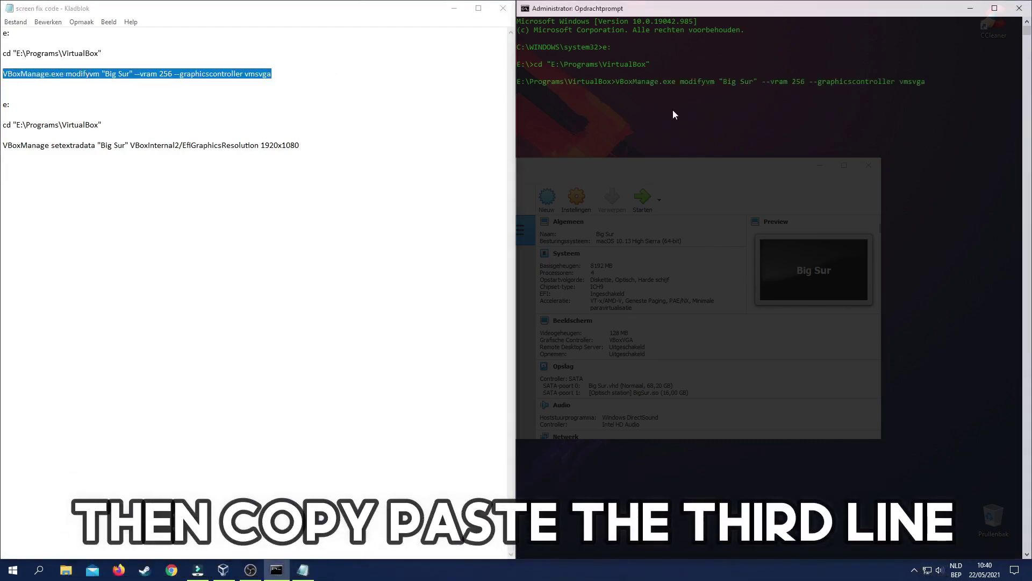
key("Return")
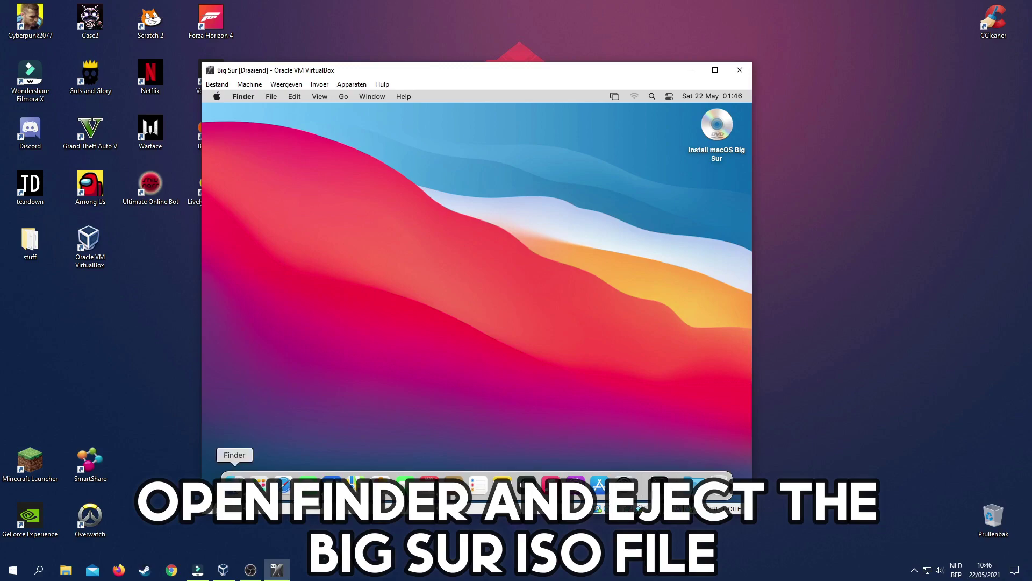
Step: Eject the Install macOS Big Sur disc in the virtual machine's Finder and close the Finder window
left_click(235, 482)
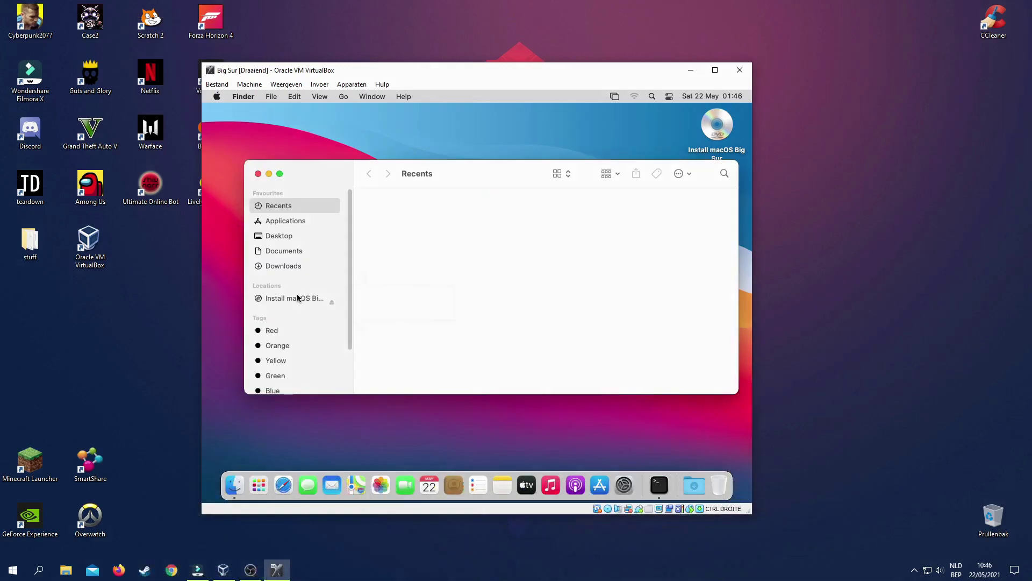
left_click(332, 303)
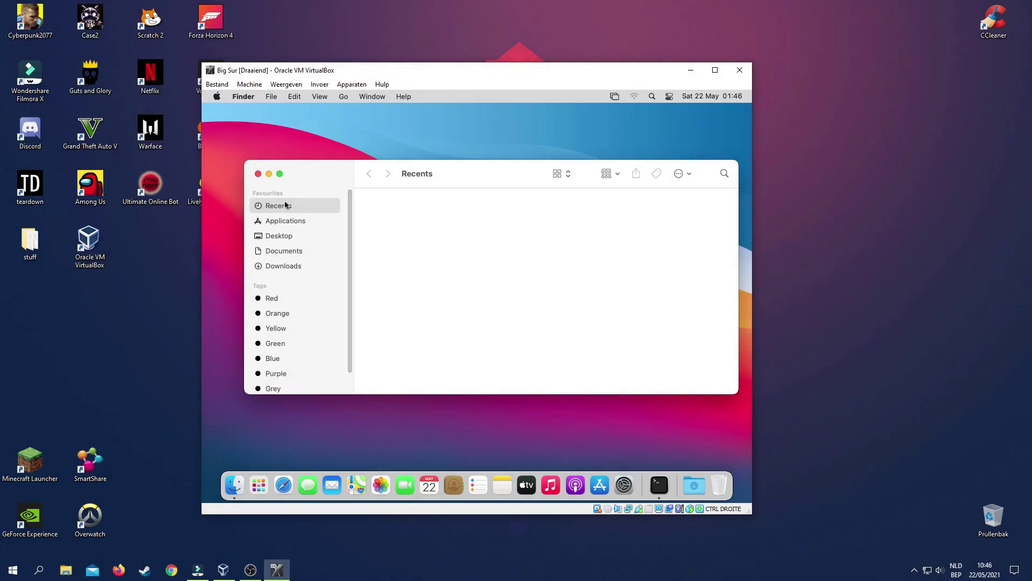
left_click(258, 174)
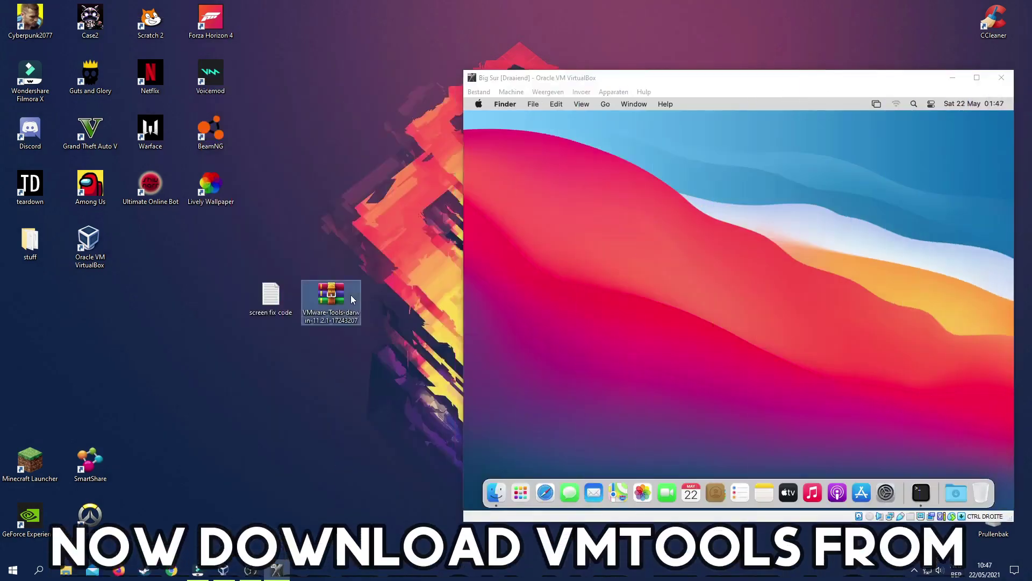
Step: Extract the VMware-Tools-darwin-11.2.1-17243207 archive on the Windows desktop into a folder of the same name
right_click(350, 294)
left_click(401, 358)
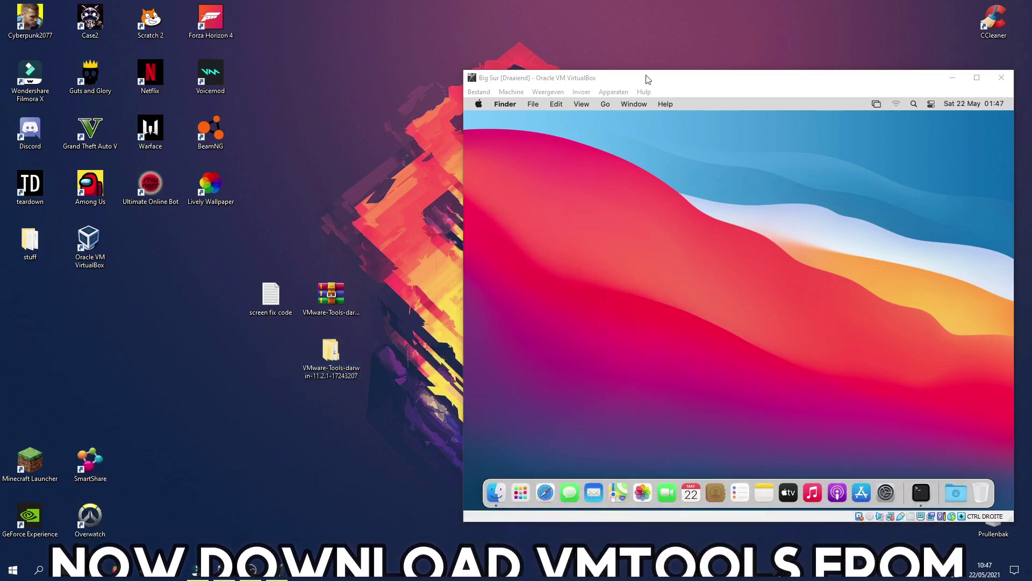
Step: Mount darwin.iso from the vmtools folder of the extracted VMware-Tools-darwin-11.2.1-17243207 folder in the virtual machine's optical drive
left_click(614, 93)
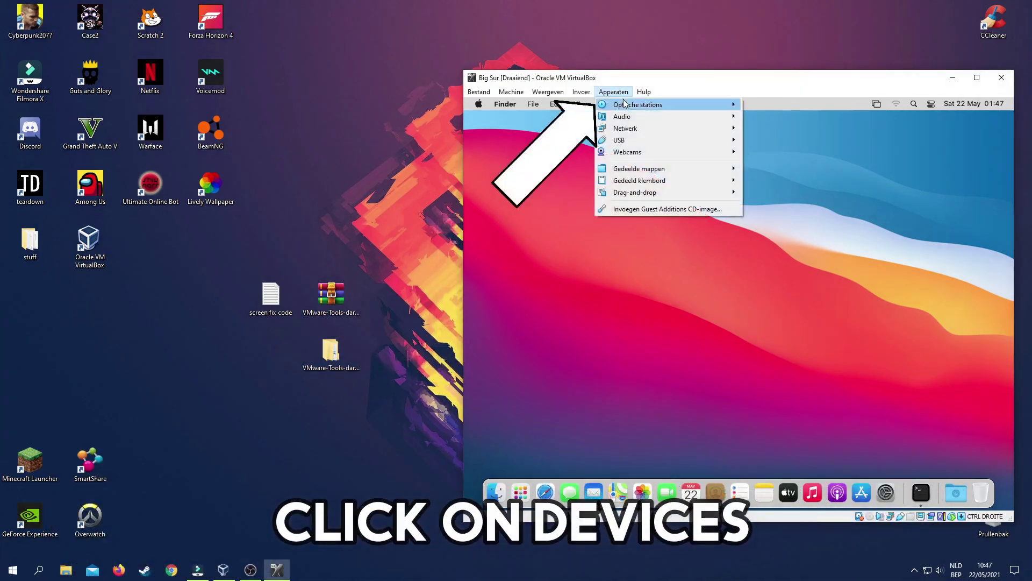
mouse_move(664, 105)
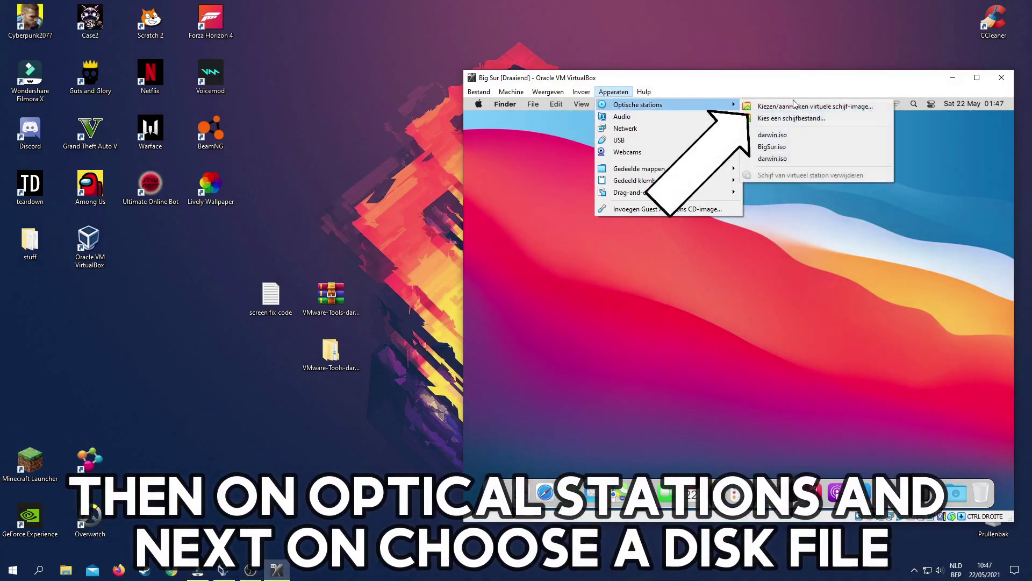
left_click(792, 118)
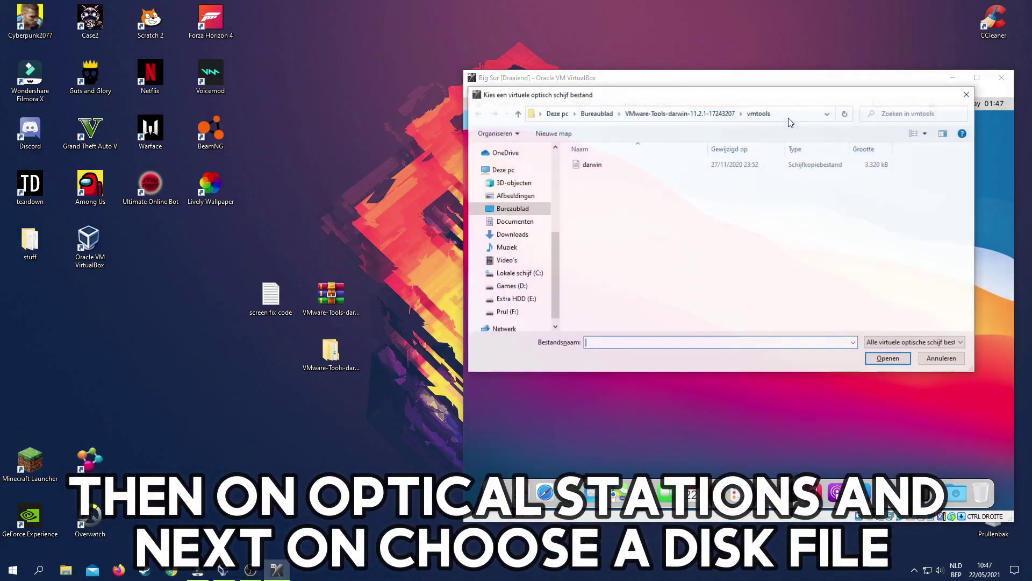
left_click(513, 209)
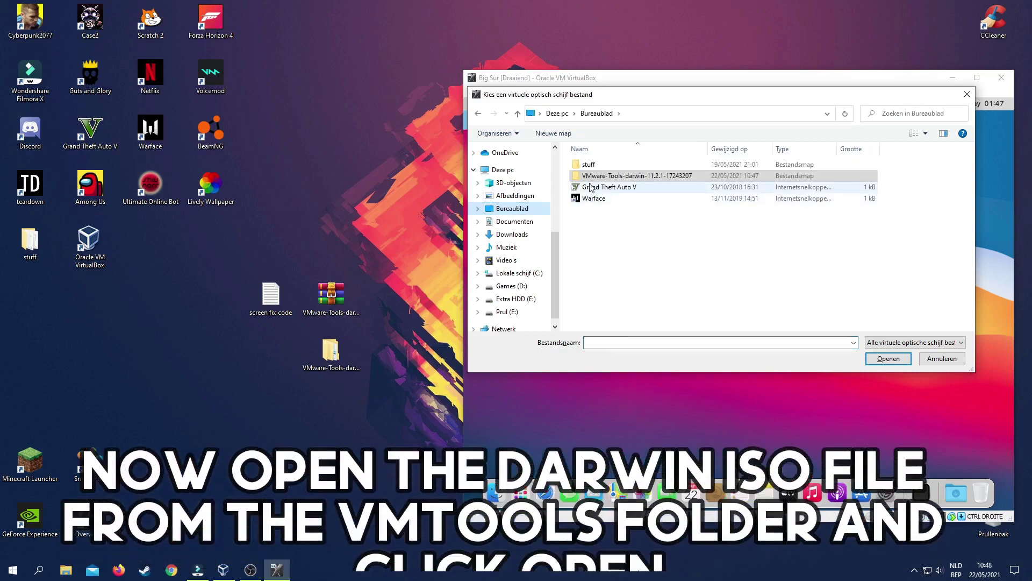
double_click(595, 178)
double_click(596, 169)
left_click(601, 166)
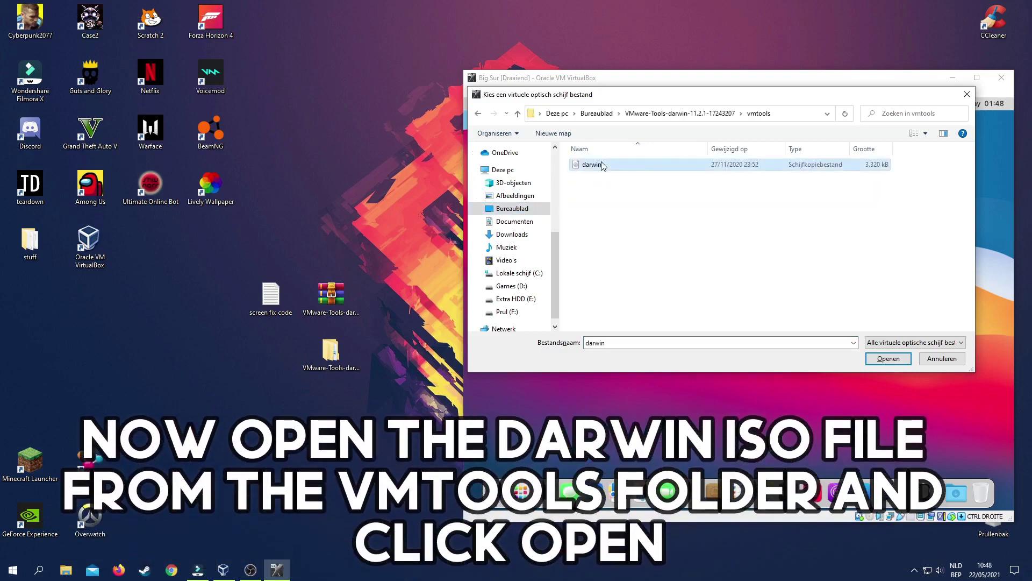
left_click(886, 359)
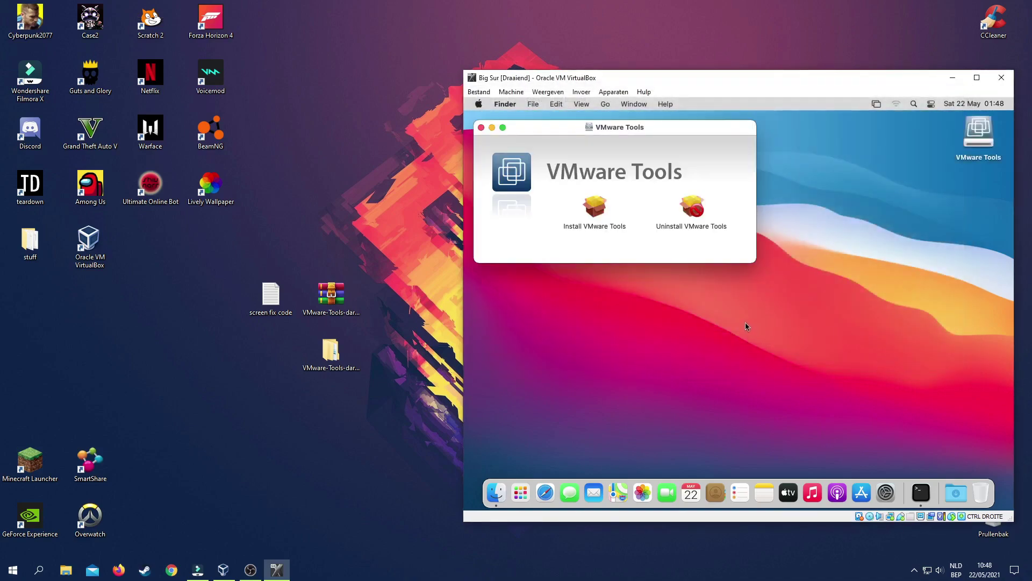
Step: Install VMware Tools for all users of the virtual machine, authorising the installation with the account password
left_click(598, 211)
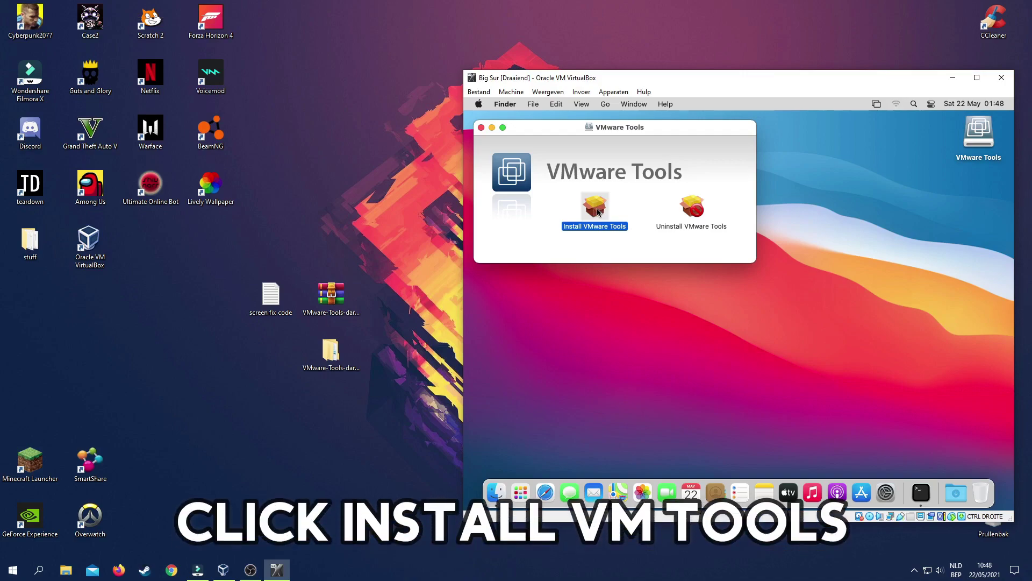
double_click(598, 211)
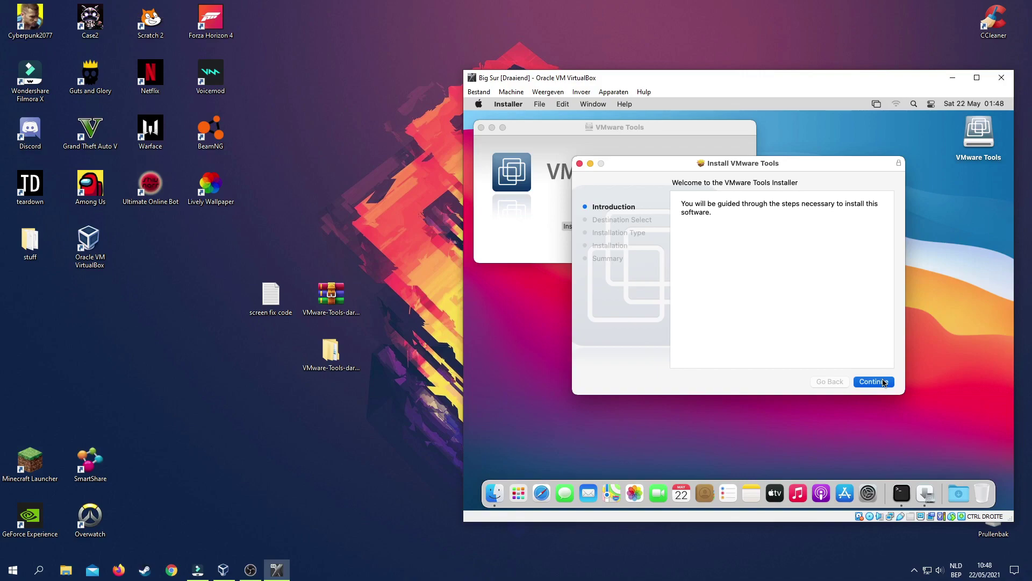
left_click(884, 382)
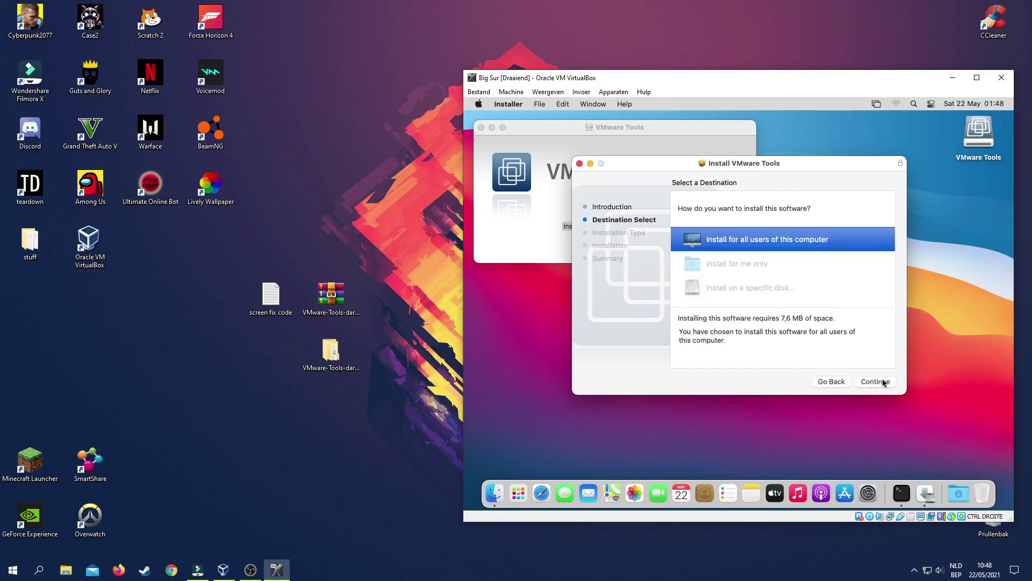
left_click(882, 380)
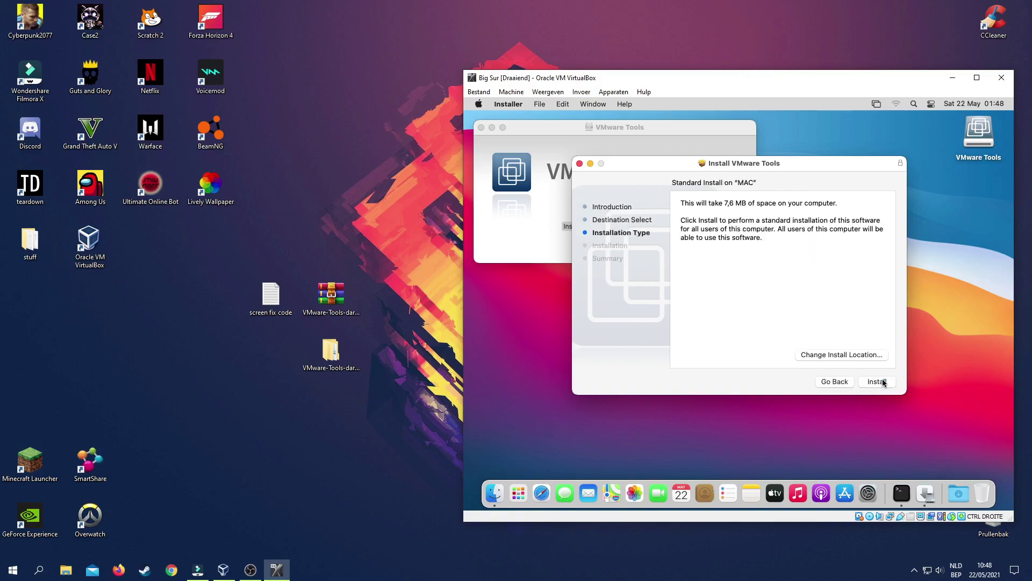
left_click(882, 380)
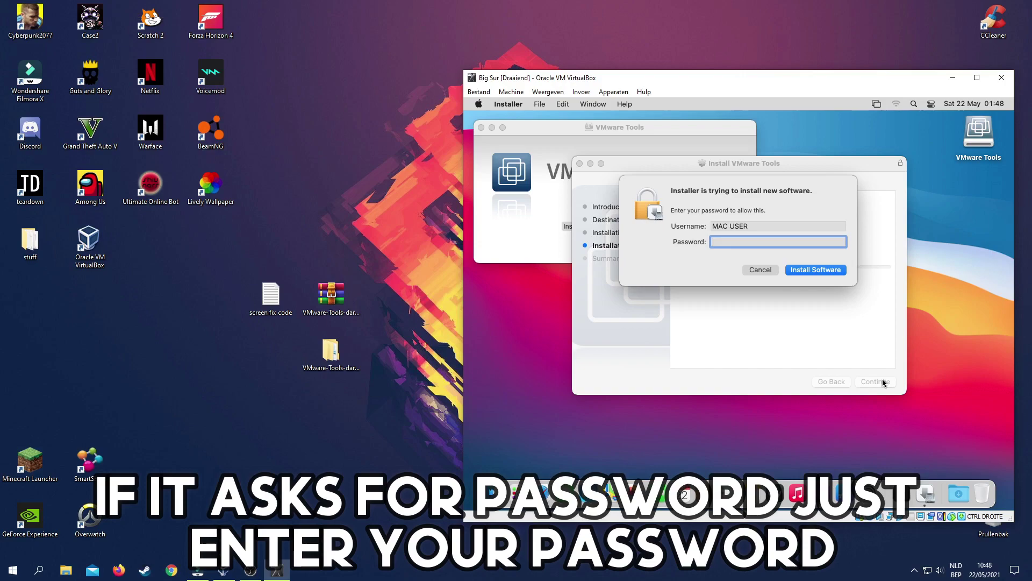
key("Return")
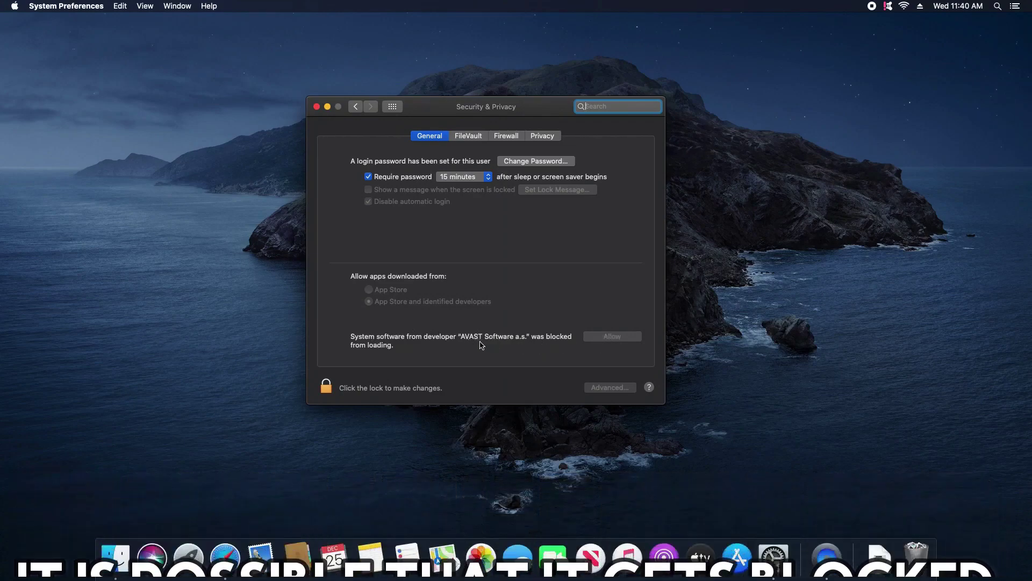
Step: Unlock the Security & Privacy preferences with the account password
left_click(327, 385)
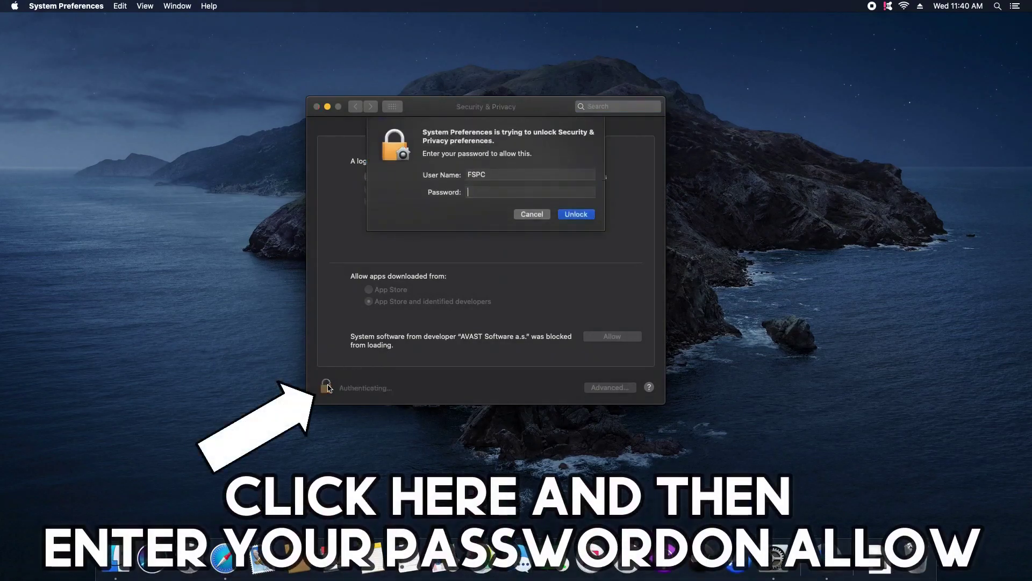
key("super+v")
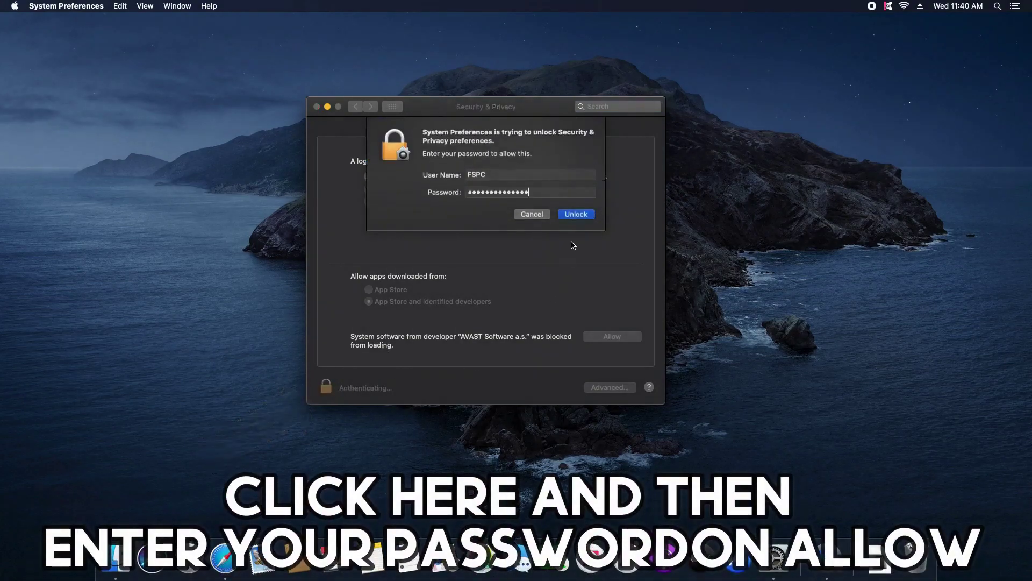
key("Return")
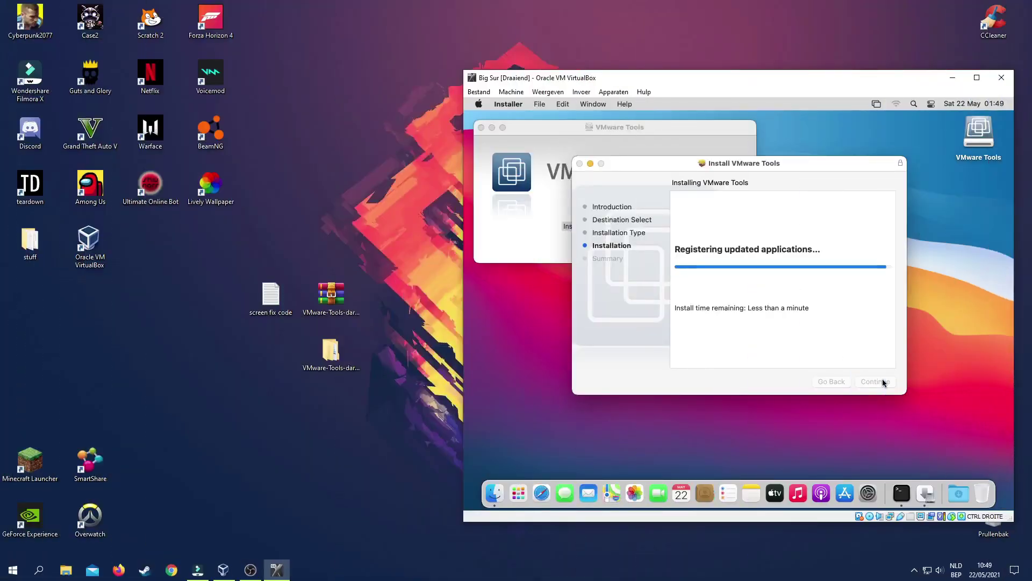
Step: Finish the VMware Tools installation and close the VMware Tools window after the restart
left_click(877, 381)
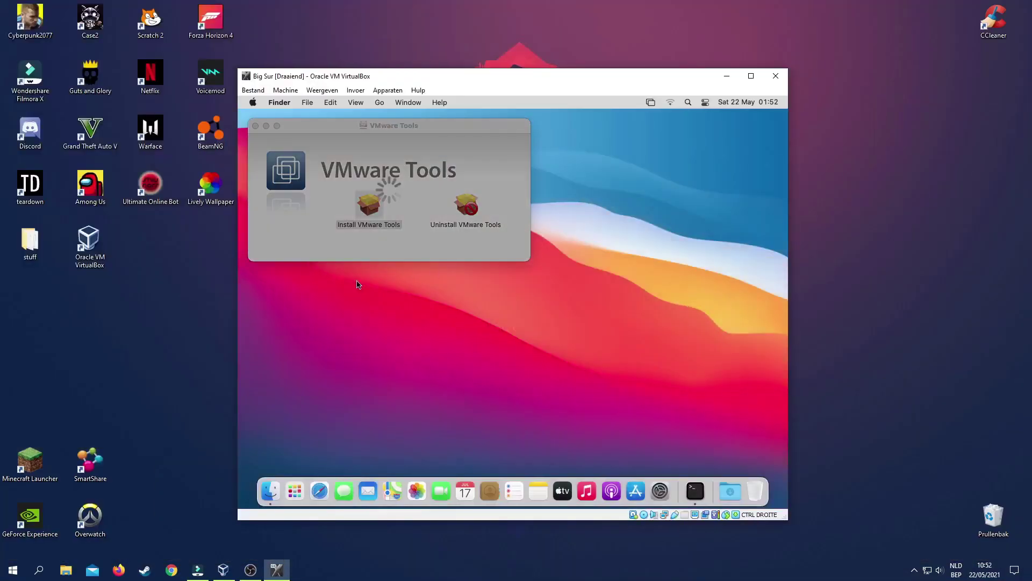
left_click(331, 161)
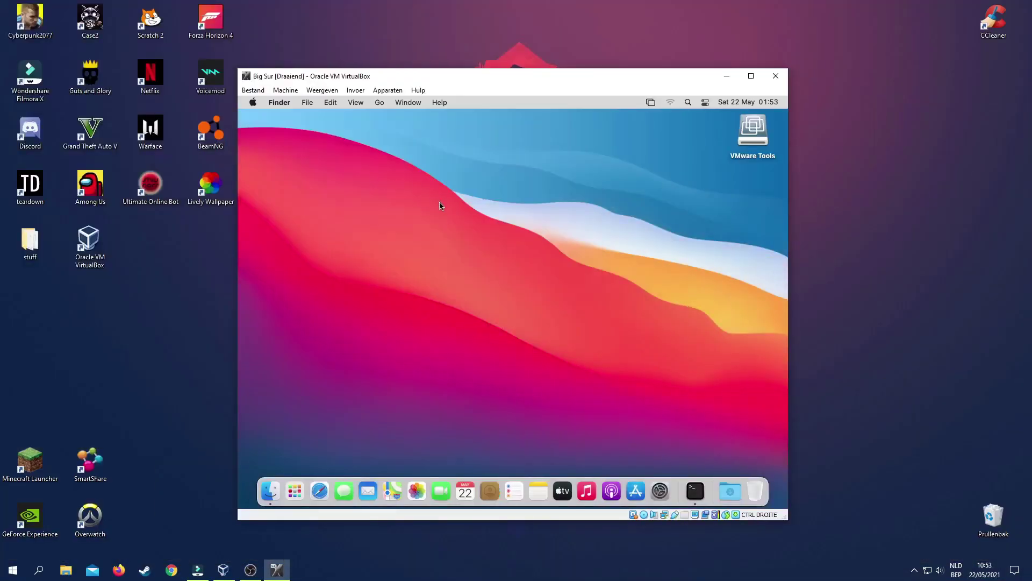
Step: Check the allocated graphics memory in About This Mac and close the window
left_click(250, 104)
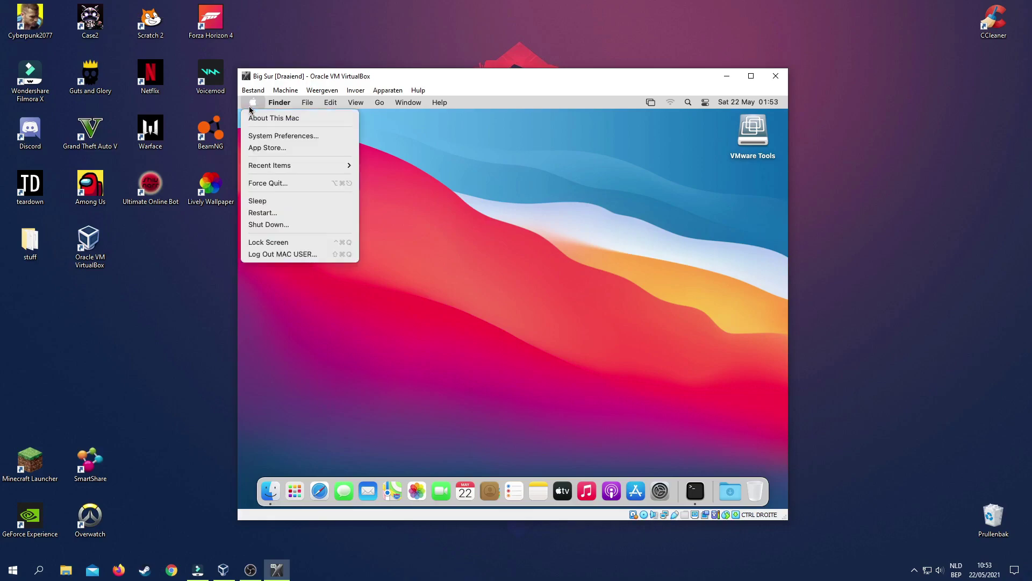
left_click(254, 117)
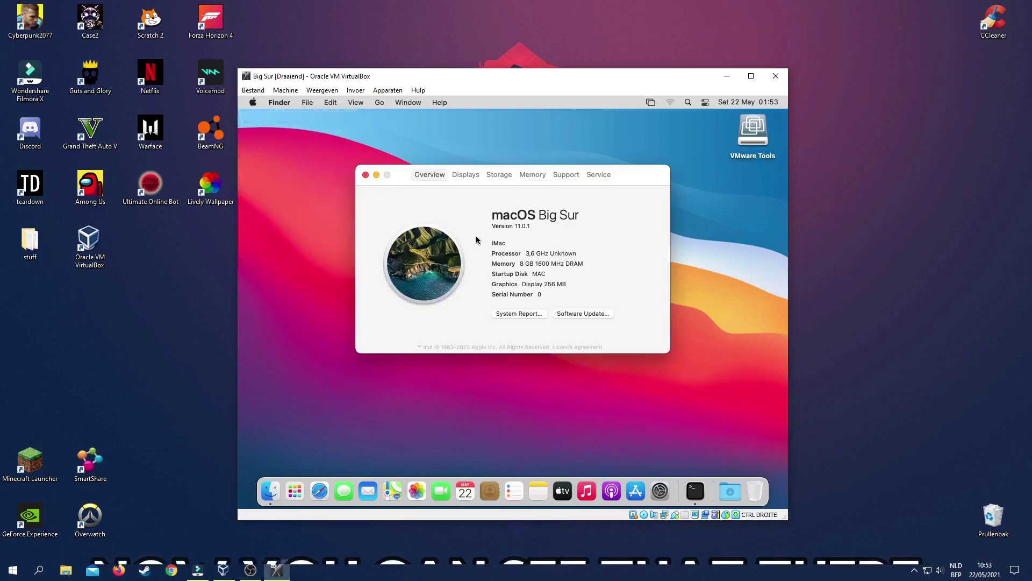
left_click_drag(558, 286, 528, 285)
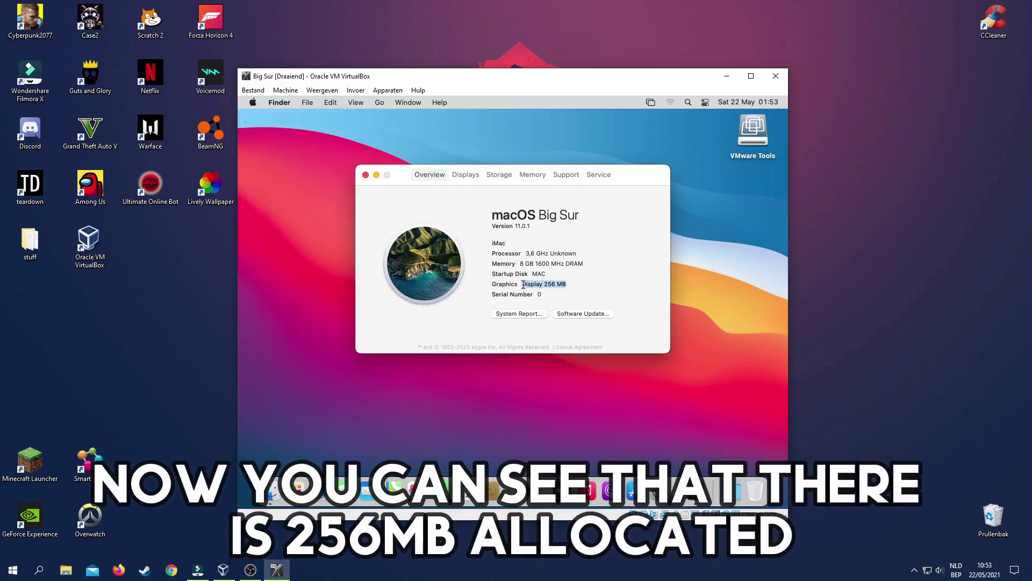
left_click(365, 177)
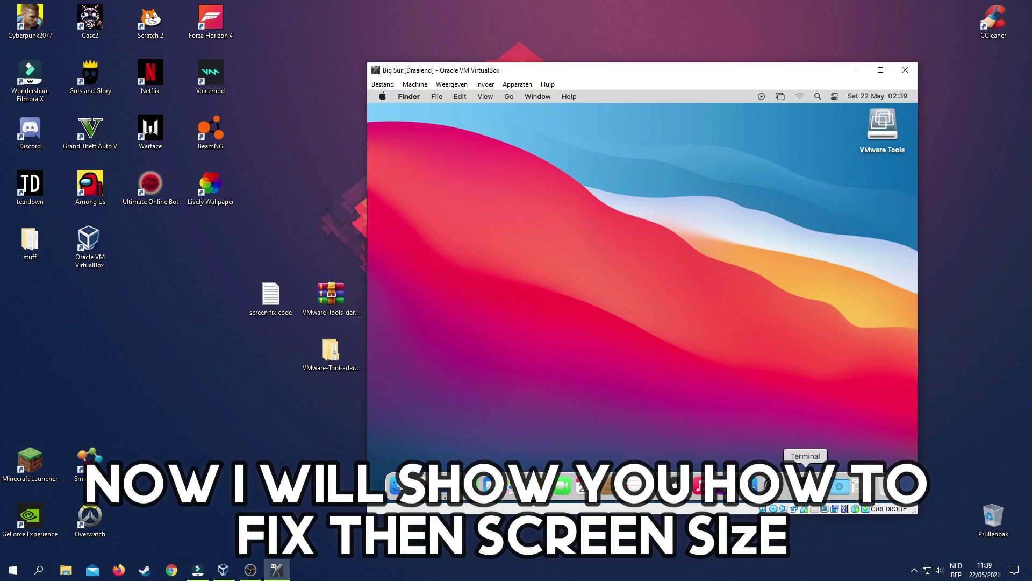
Step: Run Sudo /Library/Application\ Support/VMware\ Tools/vmware-resolutionset 1920 1080 in the macOS Terminal, enter the account password, and close the Terminal window
left_click(806, 485)
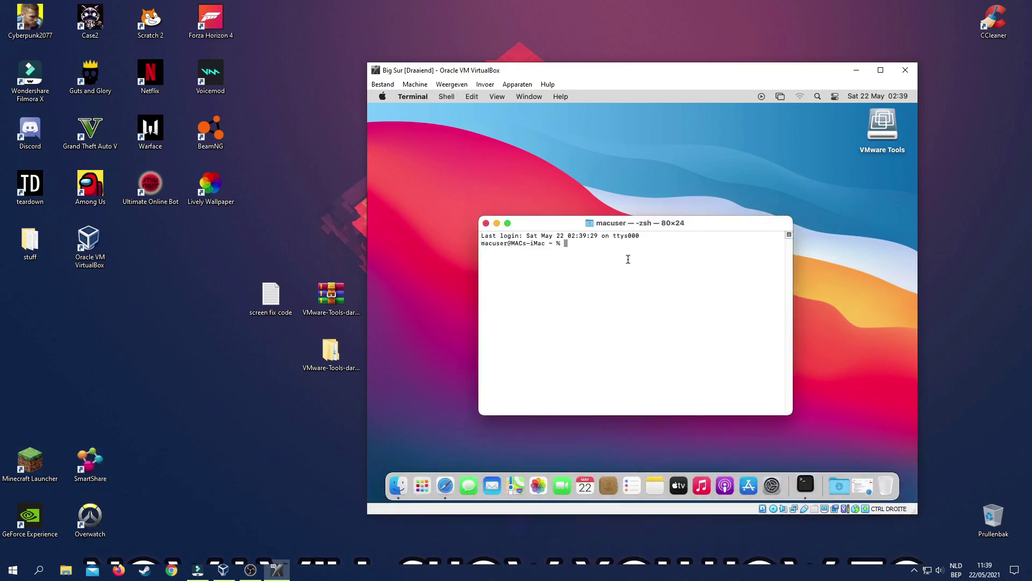
right_click(571, 244)
left_click(591, 263)
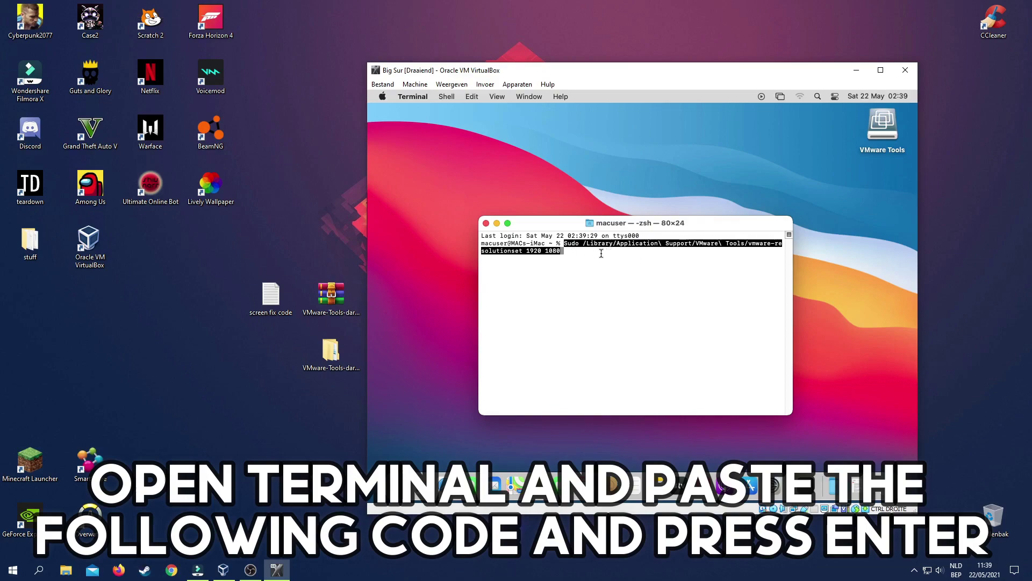
key("Return")
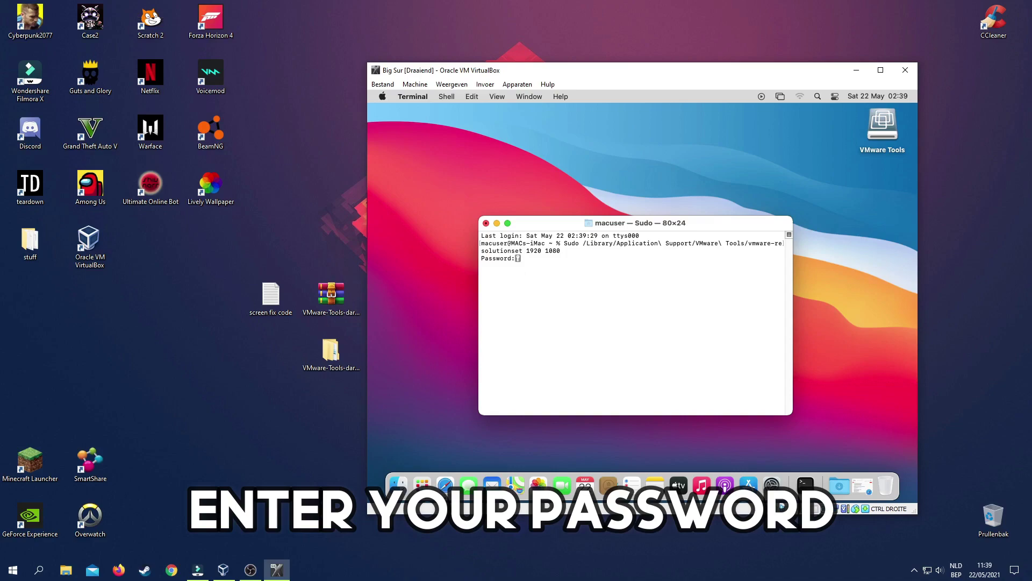
key("Return")
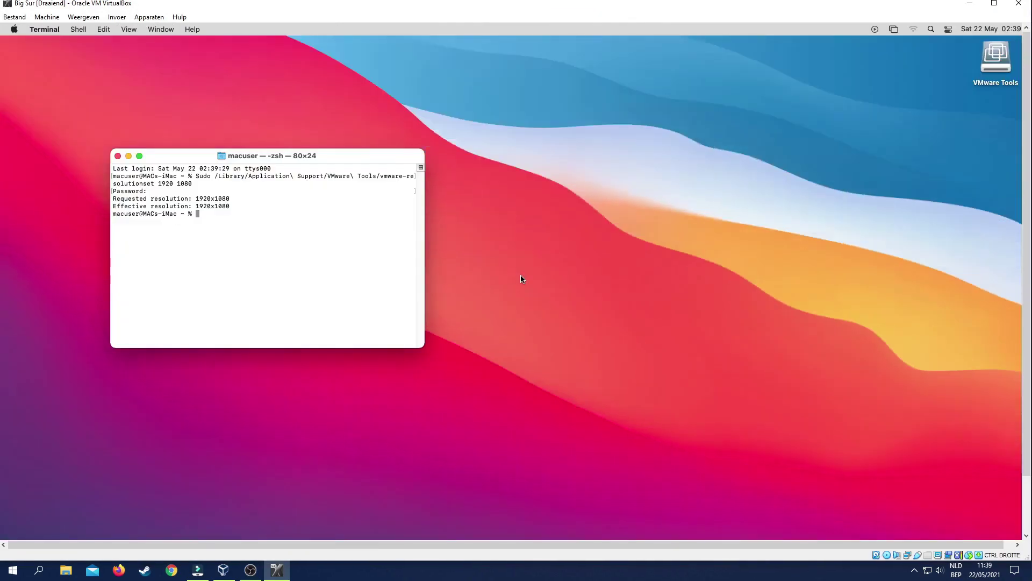
left_click_drag(316, 157, 530, 217)
left_click(332, 215)
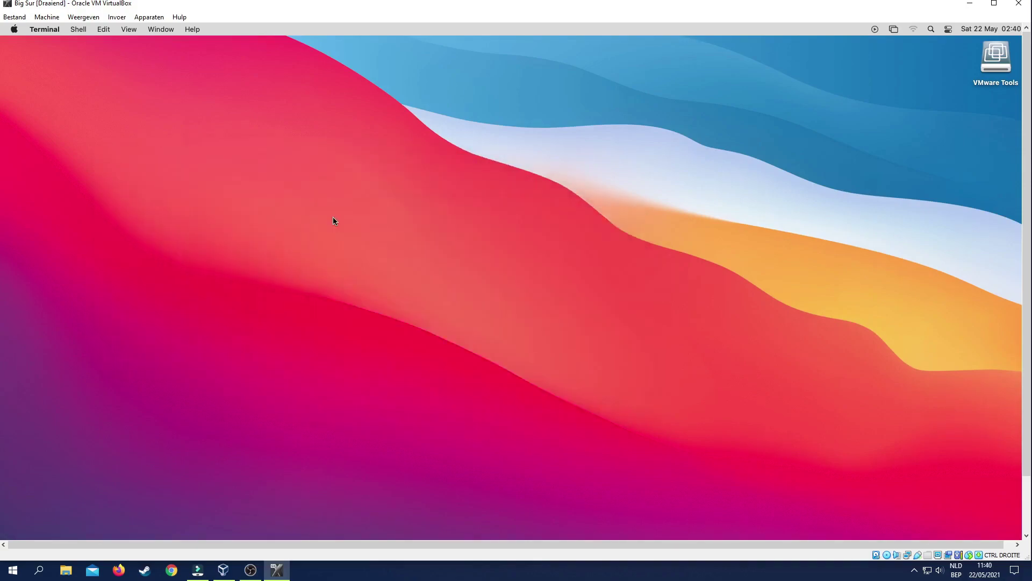
Step: Switch the virtual machine to full-screen mode and confirm the VirtualBox information dialog
left_click(84, 16)
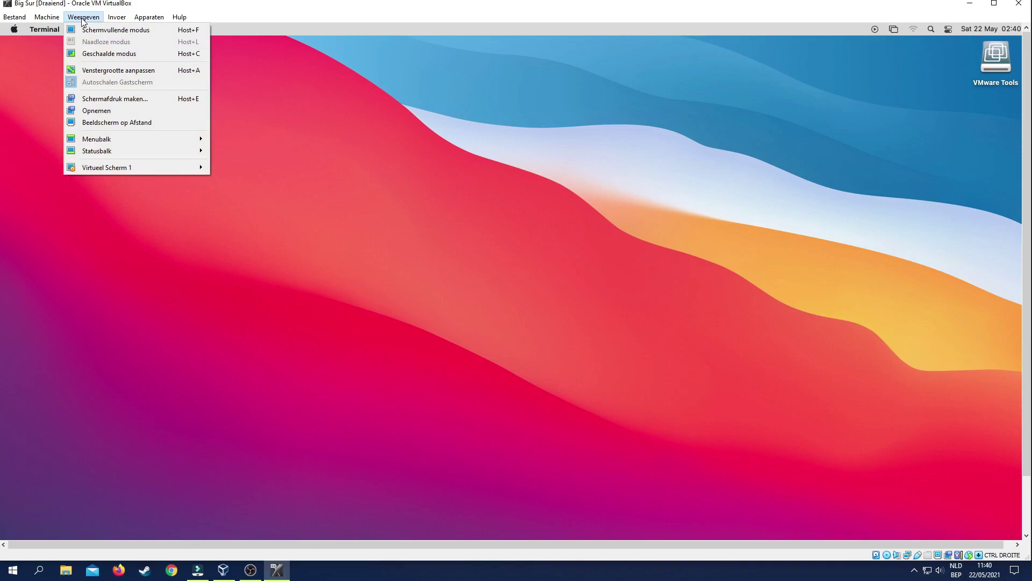
left_click(121, 31)
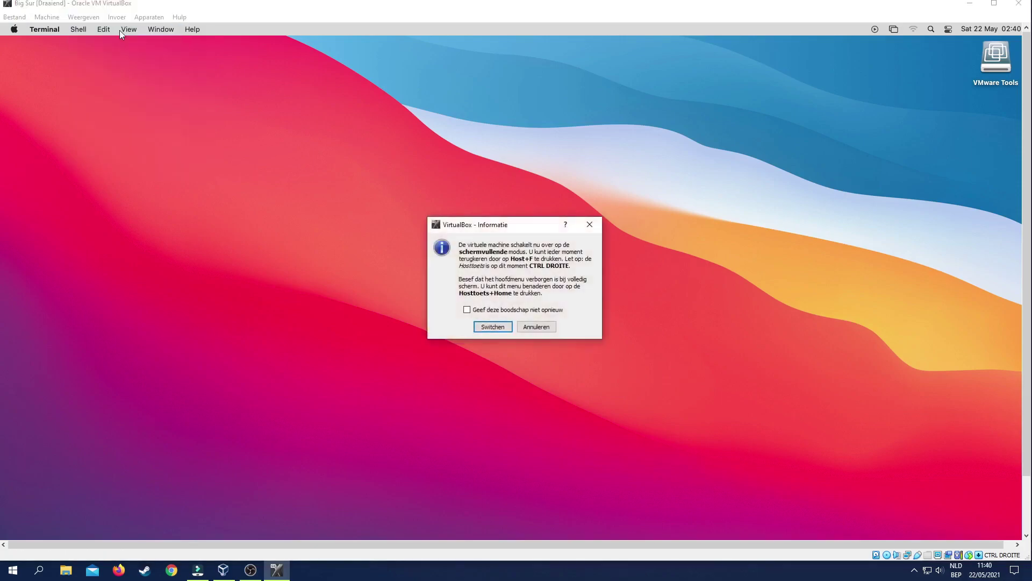
left_click(499, 326)
Step: Open a Finder window in macOS and go to the Downloads folder
left_click(201, 560)
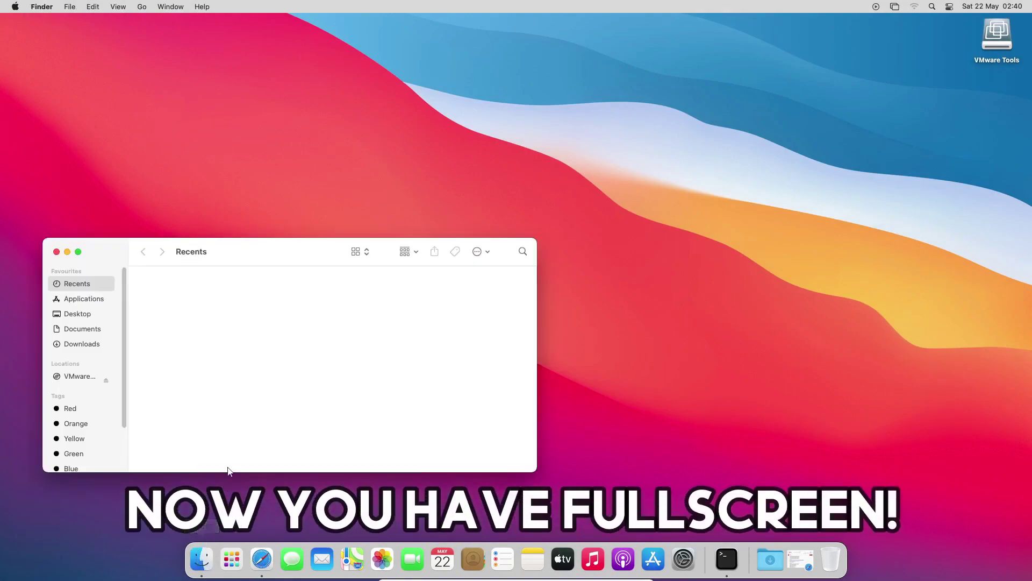
left_click(82, 344)
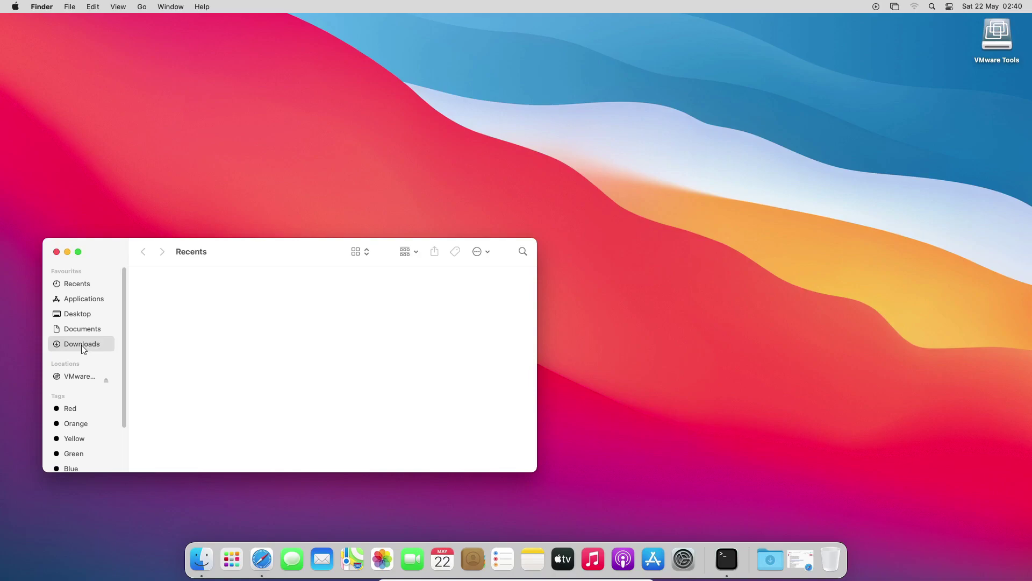